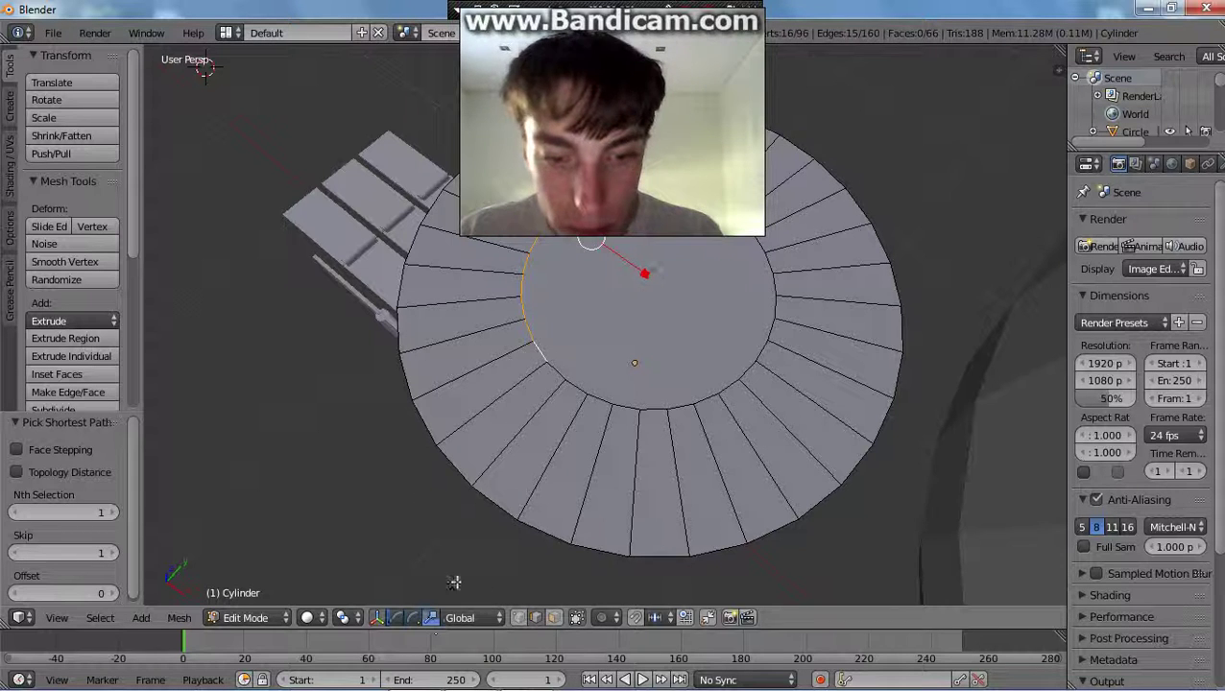
# Flatten the selected arc of the inner ring into a straight edge by repeatedly scaling it down along the X axis.
pyautogui.press('s')
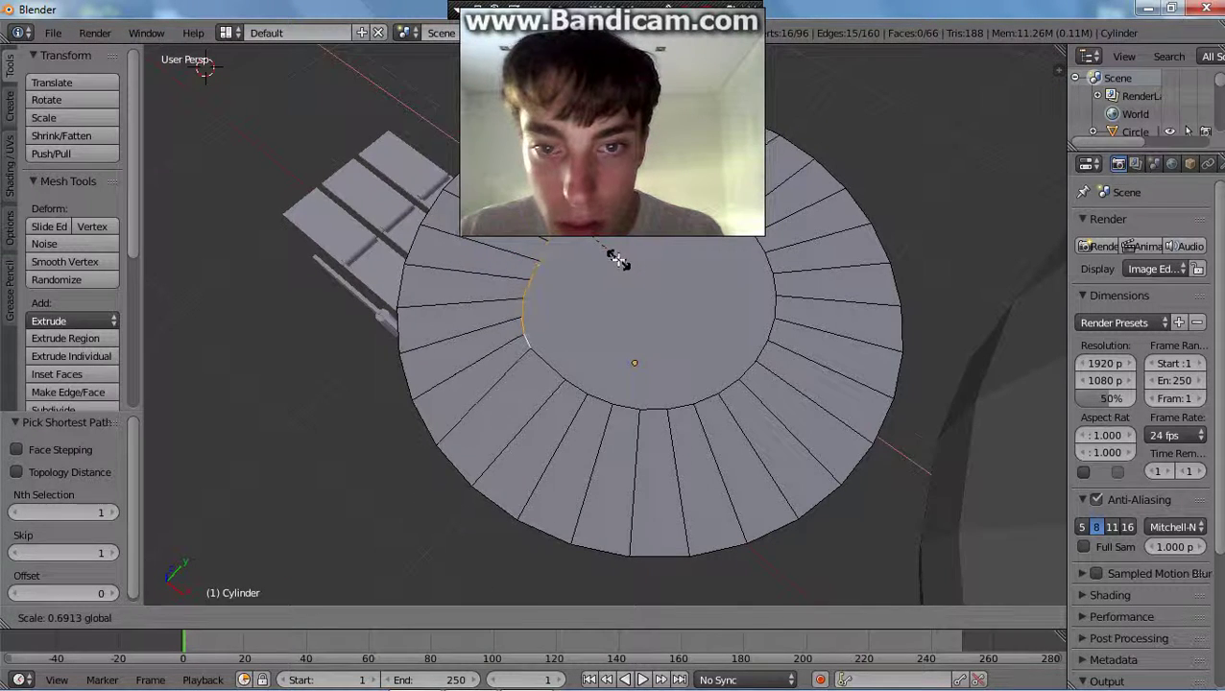
pyautogui.click(645, 272)
pyautogui.press('s')
pyautogui.click(610, 248)
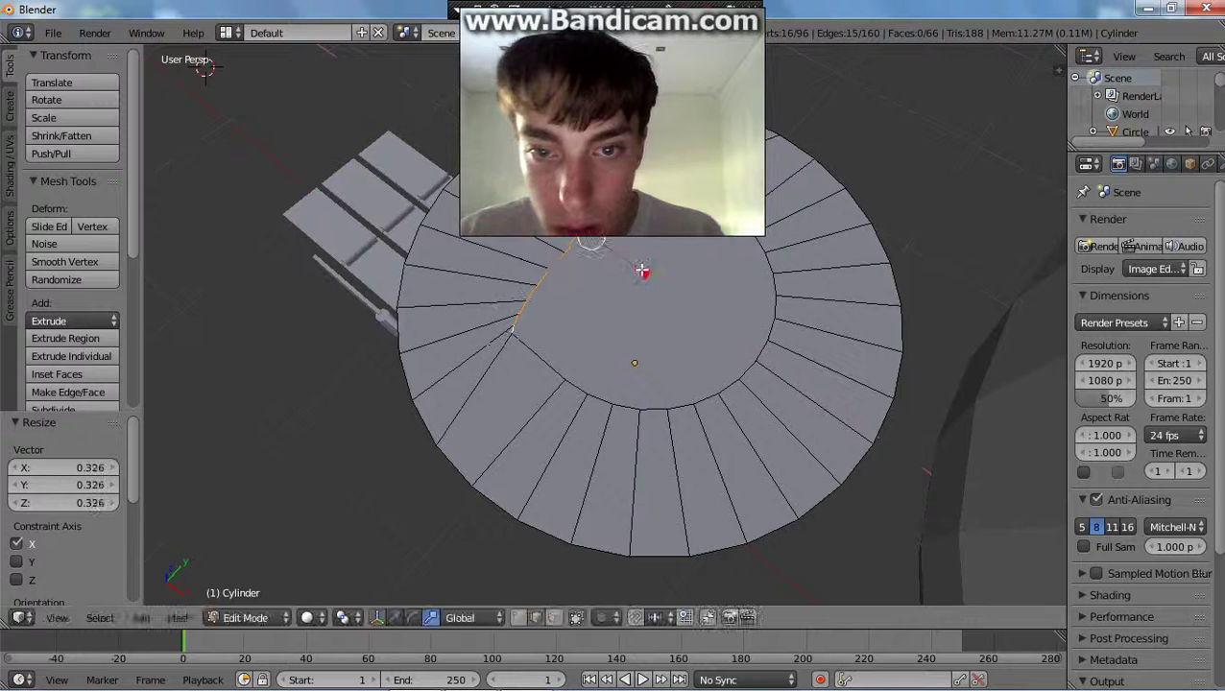
pyautogui.press('s')
pyautogui.moveTo(596, 252); pyautogui.dragTo(599, 244)
pyautogui.press('s')
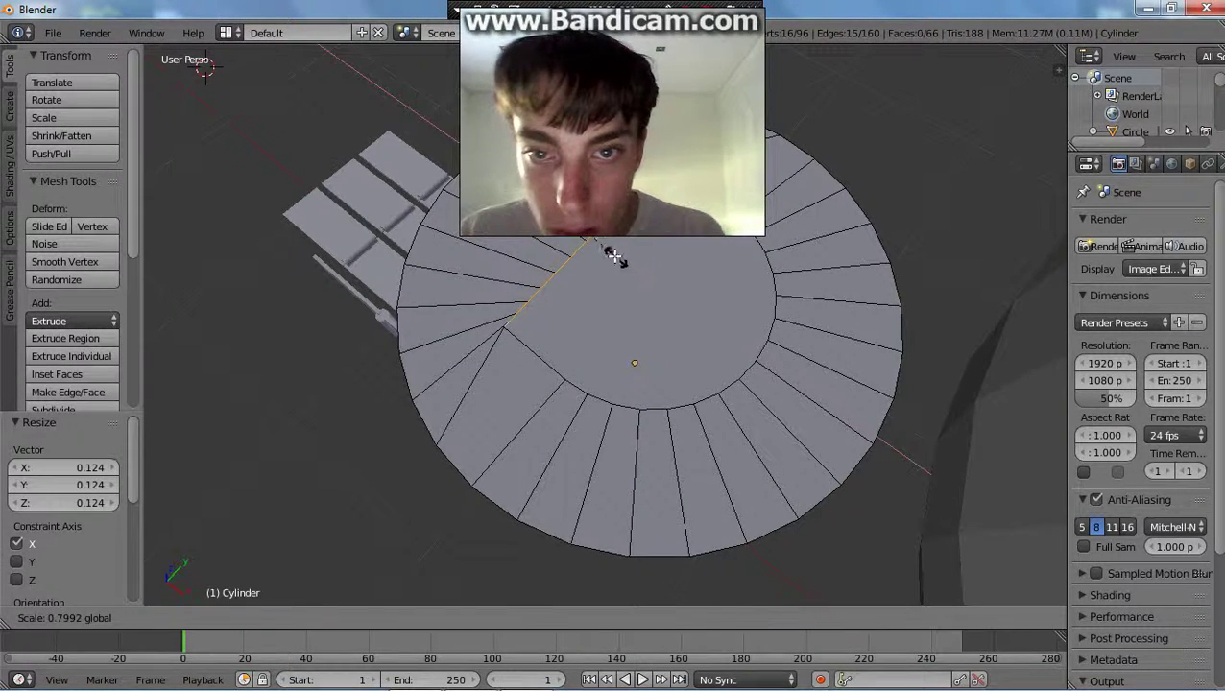
pyautogui.click(644, 273)
# Select the opposite arc of the inner ring and flatten it into a straight edge by scaling along X.
pyautogui.rightClick(576, 386)
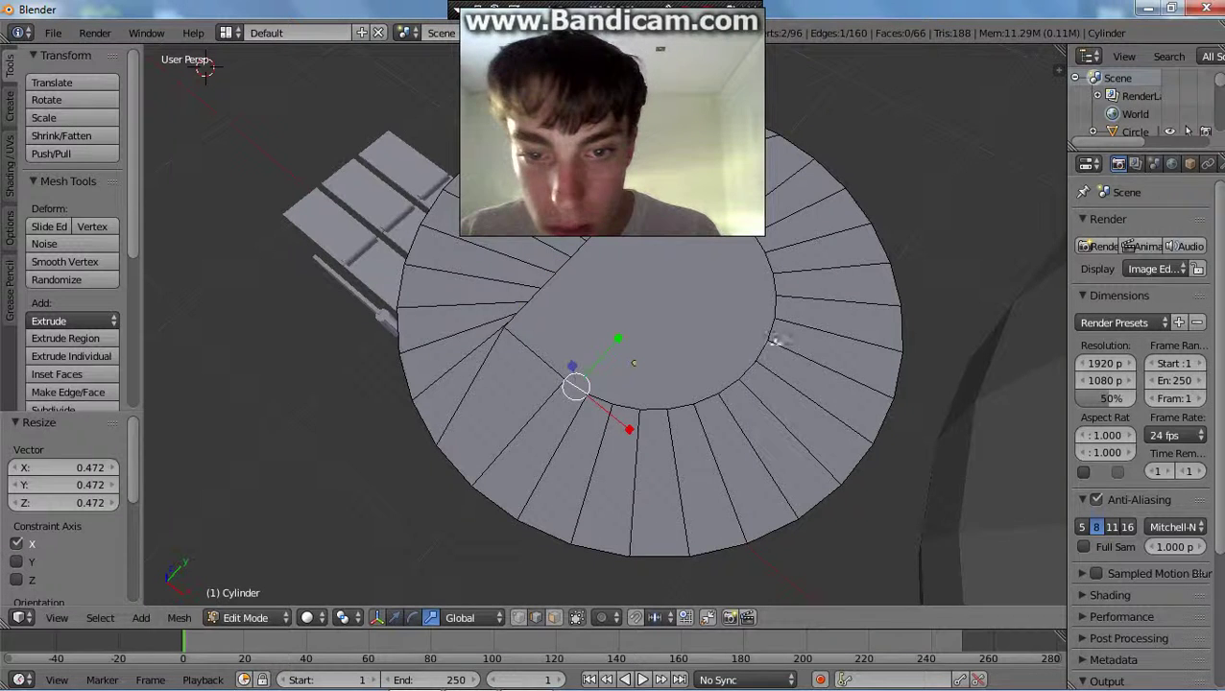
pyautogui.keyDown('ctrl'); pyautogui.rightClick(769, 256); pyautogui.keyUp('ctrl')
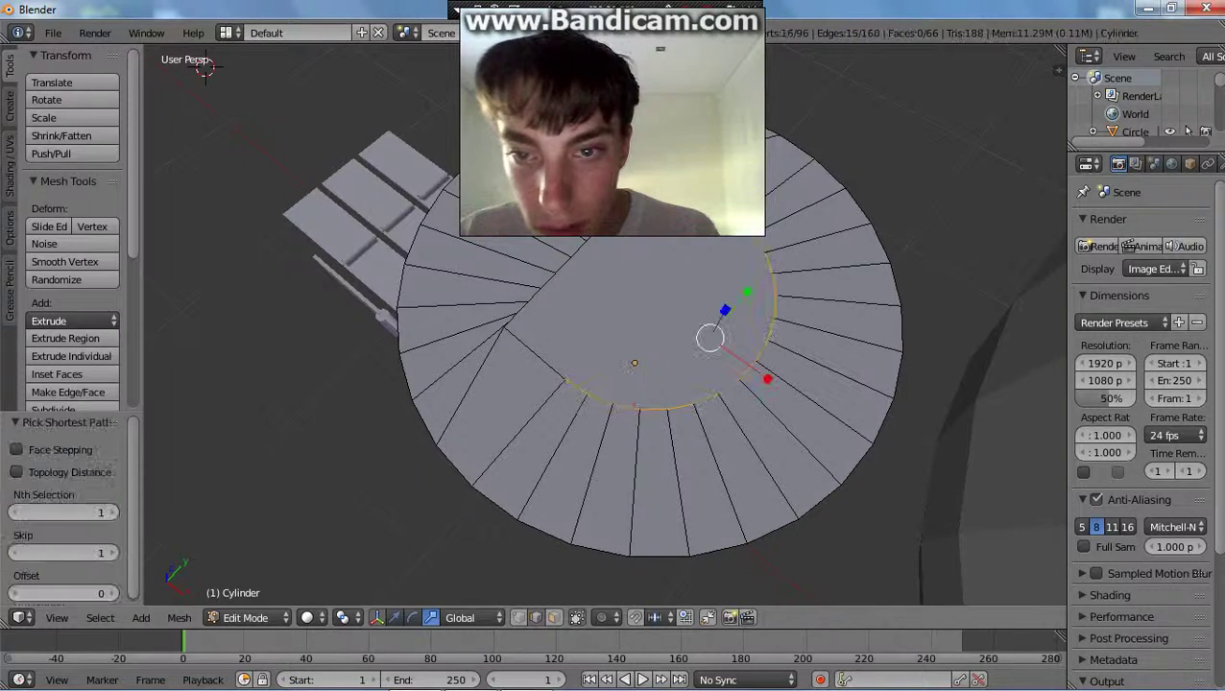
pyautogui.moveTo(768, 380); pyautogui.dragTo(696, 332)
pyautogui.moveTo(766, 380); pyautogui.dragTo(727, 356)
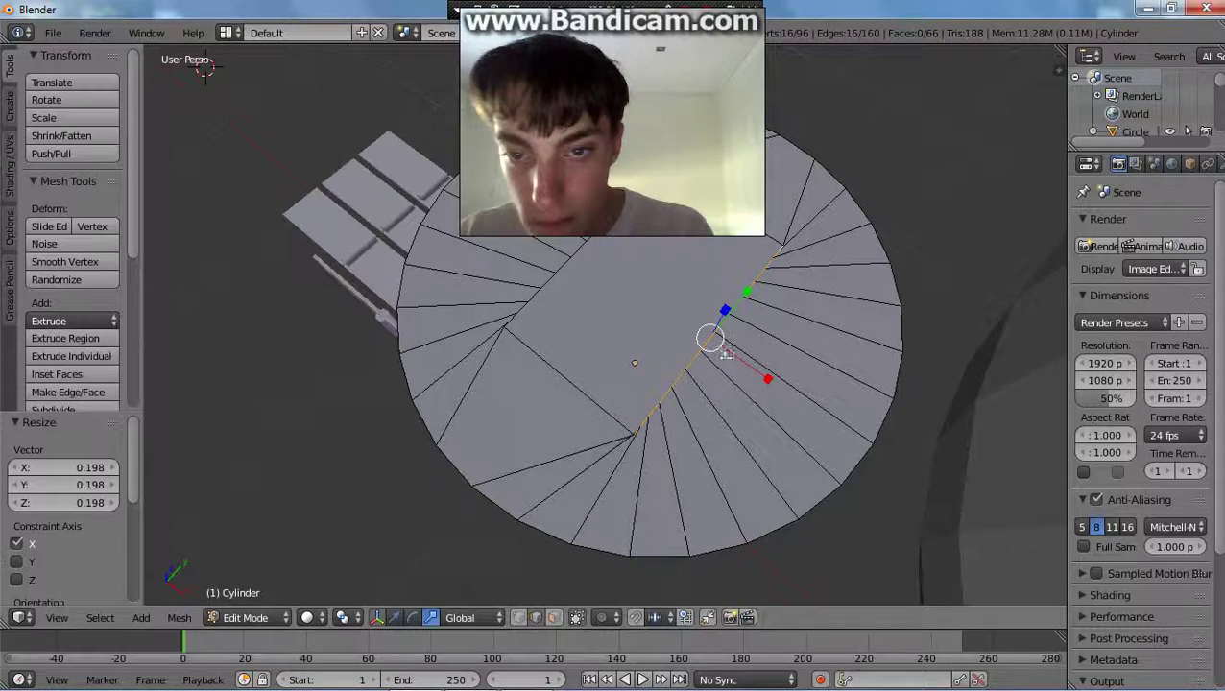
# Select the central end face and reshape it into a narrow strip, scaling X by about 0.317, Y by 1.36 and X by 1.1.
pyautogui.click(555, 617)
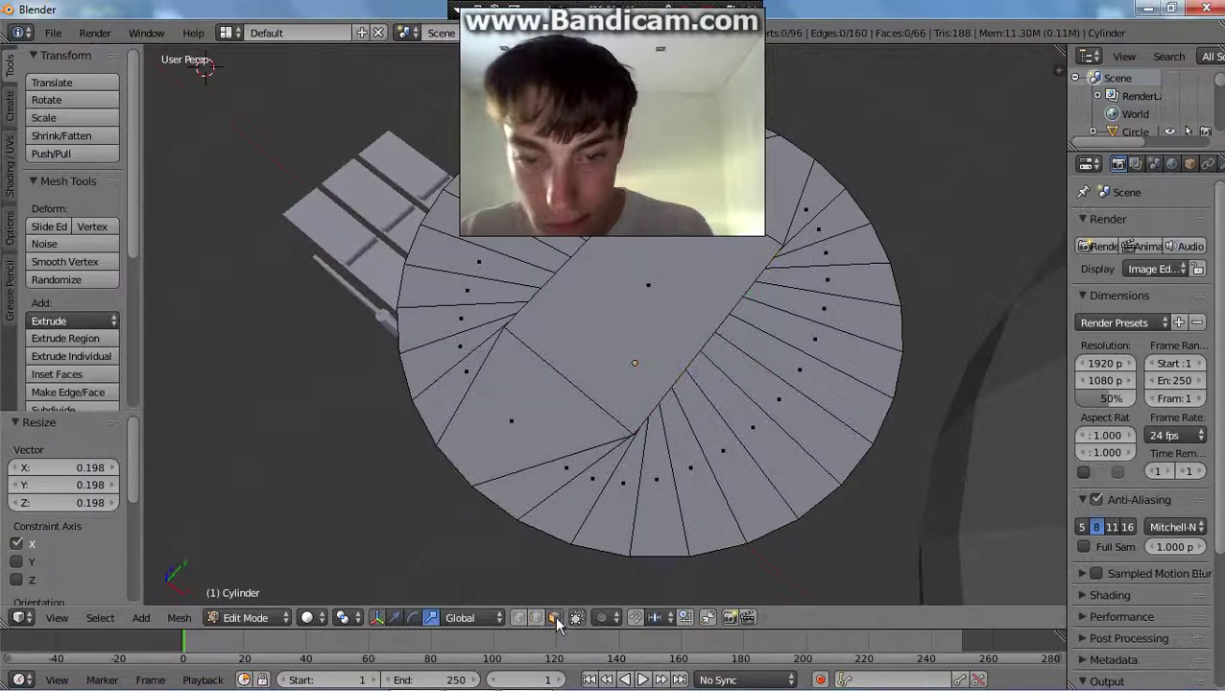
pyautogui.rightClick(625, 278)
pyautogui.moveTo(842, 380)
pyautogui.mouseDown(button='middle')
pyautogui.moveTo(826, 384)
pyautogui.moveTo(858, 380)
pyautogui.mouseUp(button='middle')
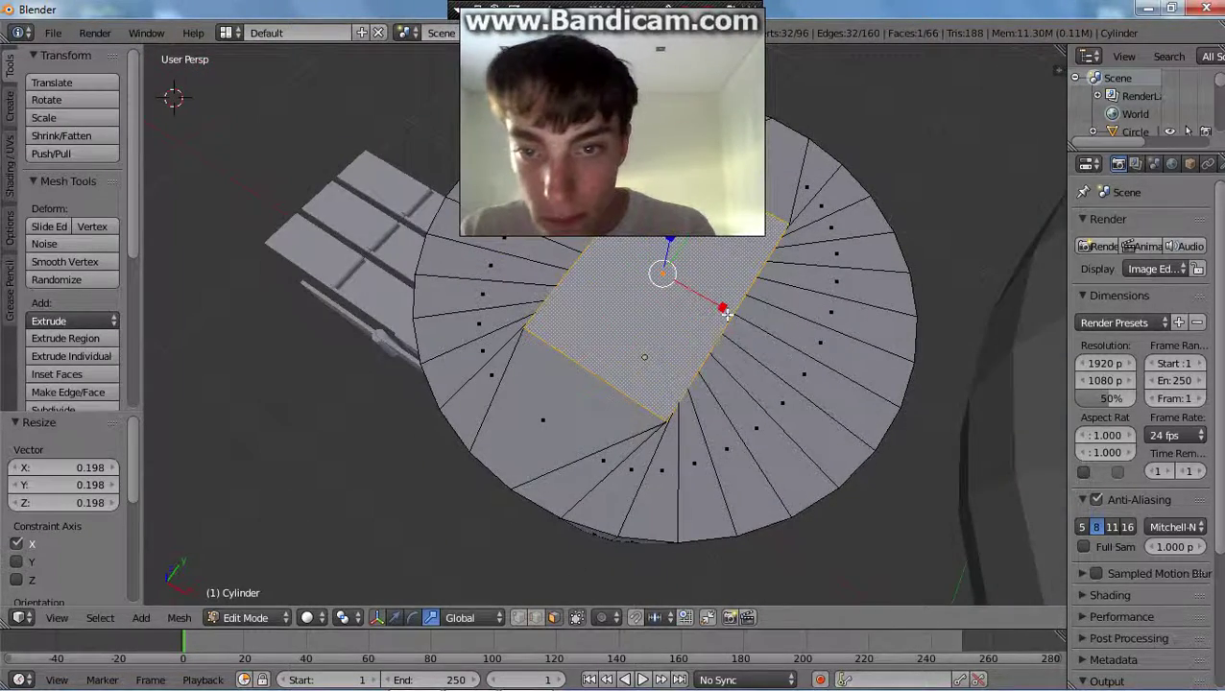
pyautogui.moveTo(721, 307); pyautogui.dragTo(687, 312)
pyautogui.moveTo(688, 312); pyautogui.dragTo(705, 372, button='middle')
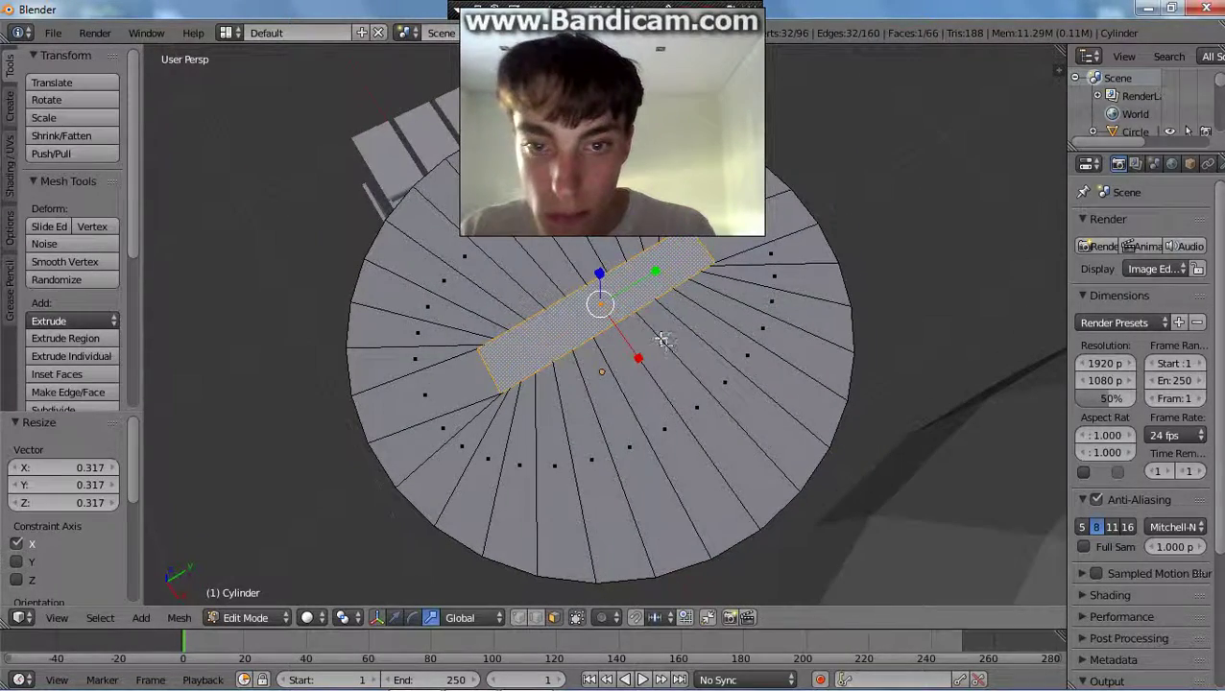
pyautogui.moveTo(652, 276); pyautogui.dragTo(675, 277)
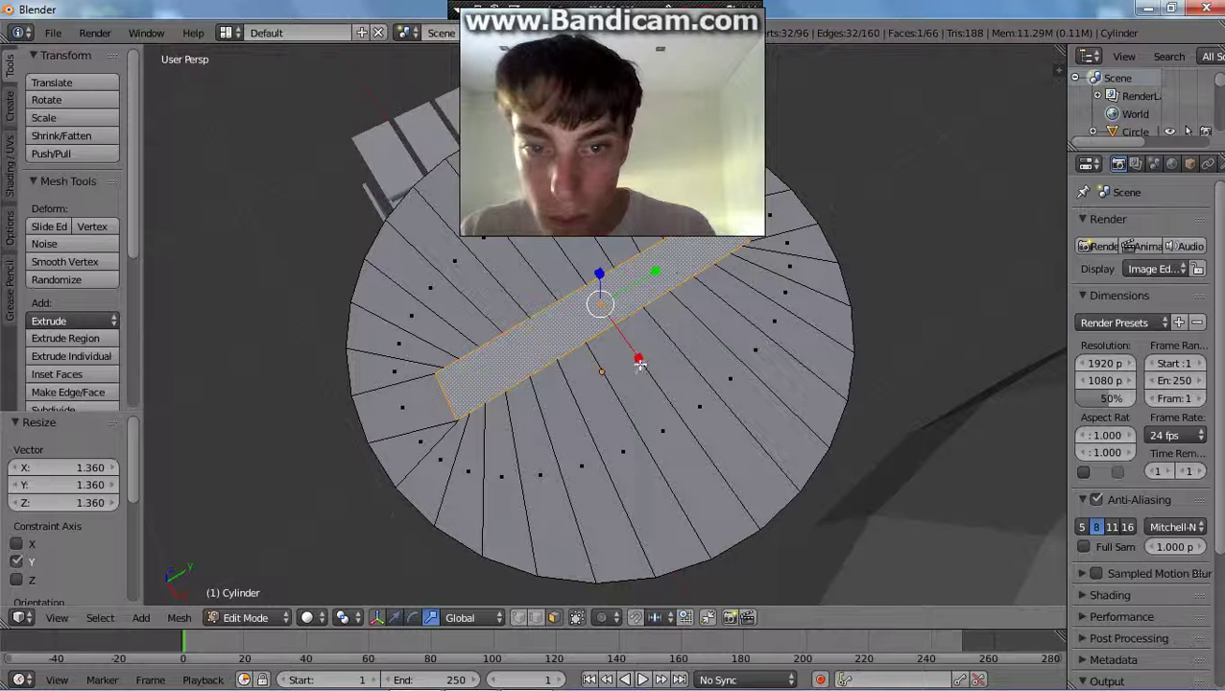
pyautogui.moveTo(639, 363); pyautogui.dragTo(640, 363)
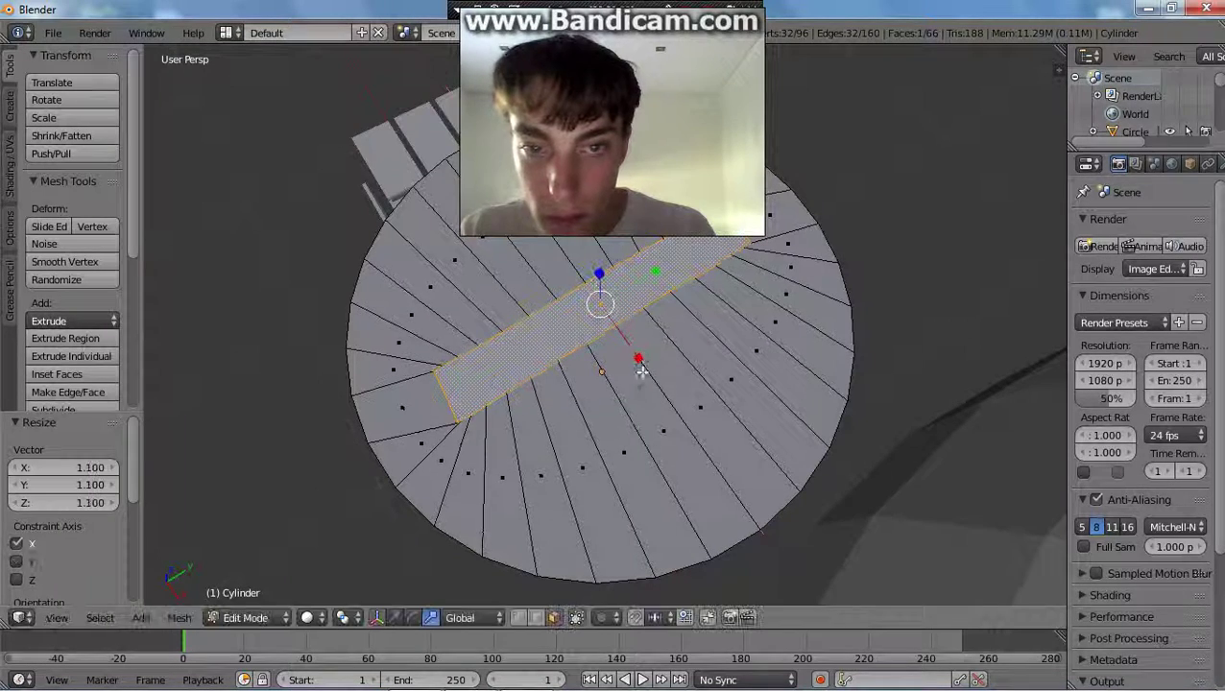
# Switch to Object Mode and lower the cylinder along Z until its end face lies just beneath the hand.
pyautogui.click(286, 617)
pyautogui.click(269, 594)
pyautogui.moveTo(625, 423); pyautogui.dragTo(630, 378, button='middle')
pyautogui.click(434, 618)
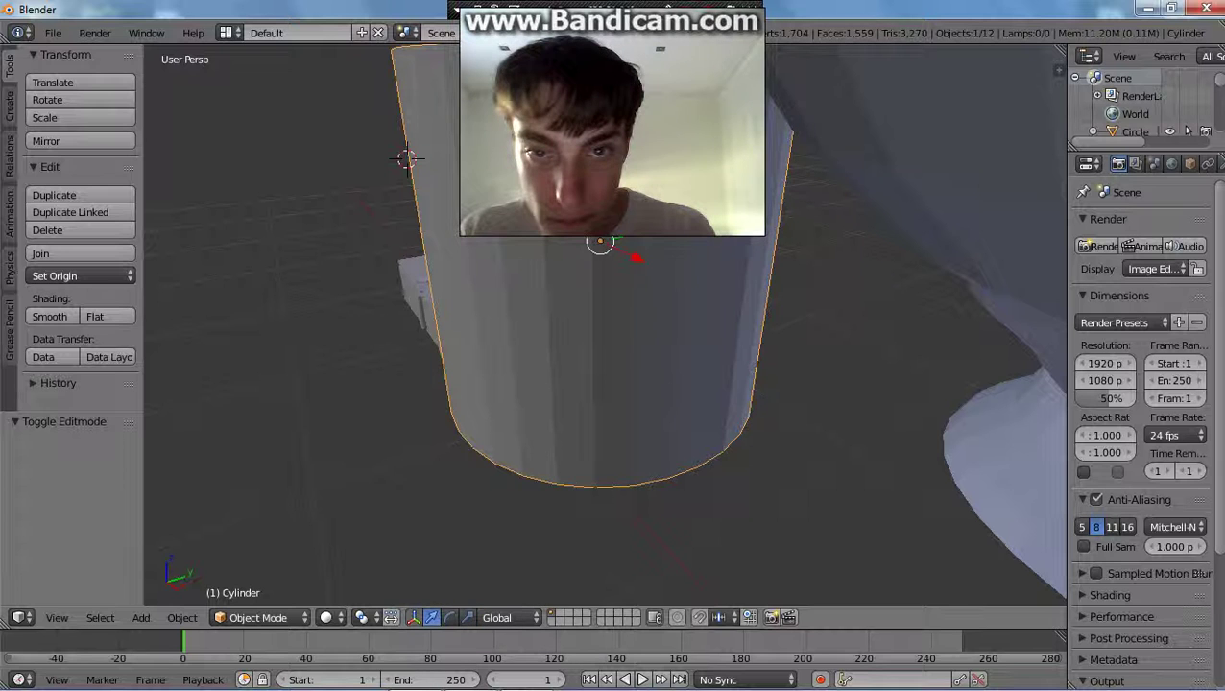
pyautogui.moveTo(602, 172); pyautogui.dragTo(613, 458)
pyautogui.click(614, 455)
# Return to Edit Mode and enlarge the rectangular strip face along X, and by about 1.211 along Y, to match the hand's base.
pyautogui.click(287, 617)
pyautogui.click(256, 577)
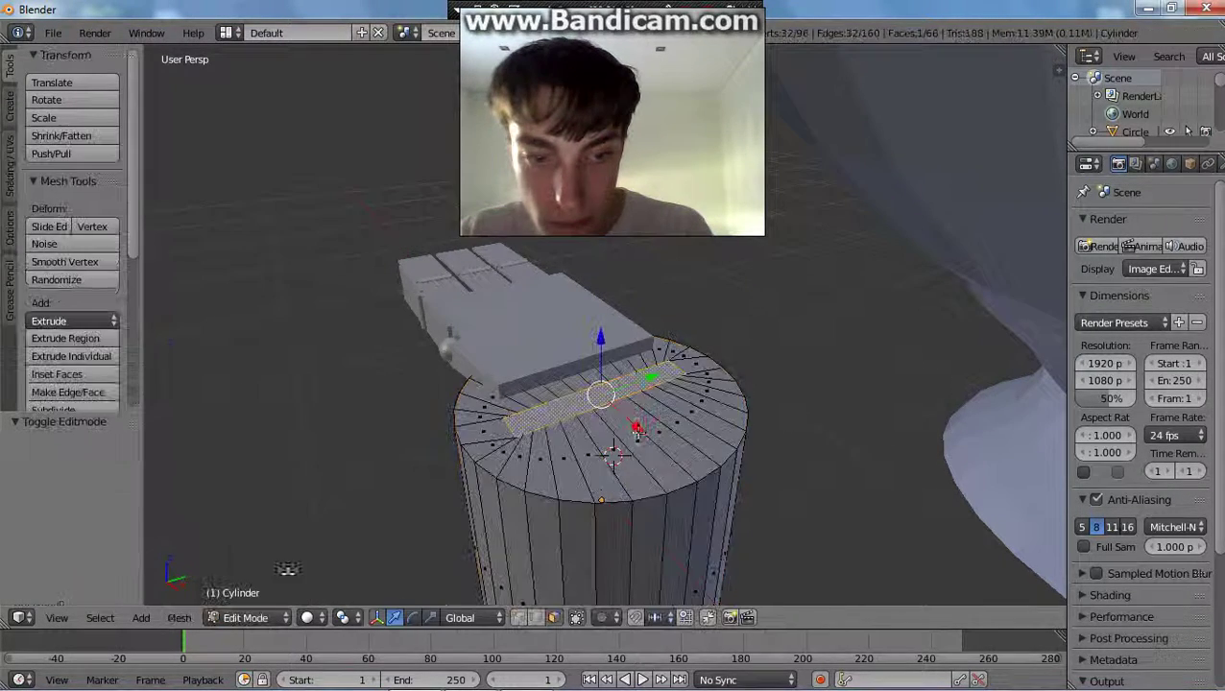
pyautogui.scroll(8, 643, 468)
pyautogui.scroll(-6, 642, 468)
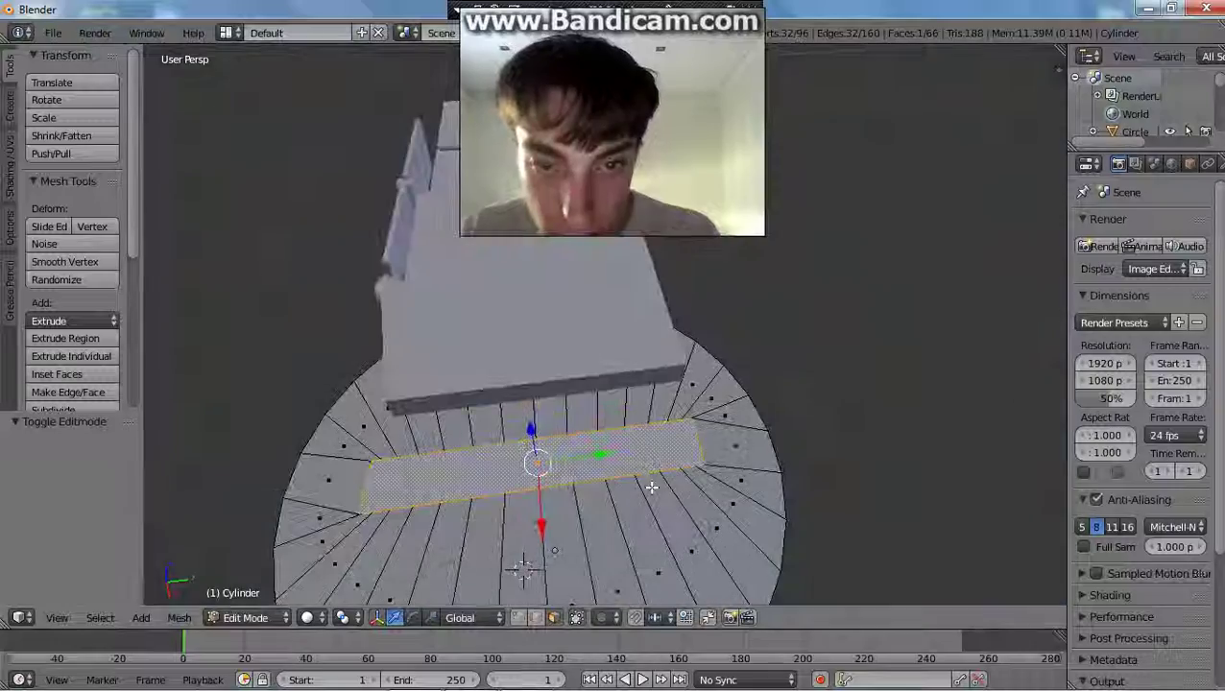
pyautogui.scroll(1, 651, 485)
pyautogui.keyDown('shift'); pyautogui.moveTo(654, 489); pyautogui.dragTo(662, 417, button='middle'); pyautogui.keyUp('shift')
pyautogui.scroll(2, 651, 429)
pyautogui.scroll(1, 653, 439)
pyautogui.keyDown('shift'); pyautogui.moveTo(526, 408); pyautogui.dragTo(645, 567, button='middle'); pyautogui.keyUp('shift')
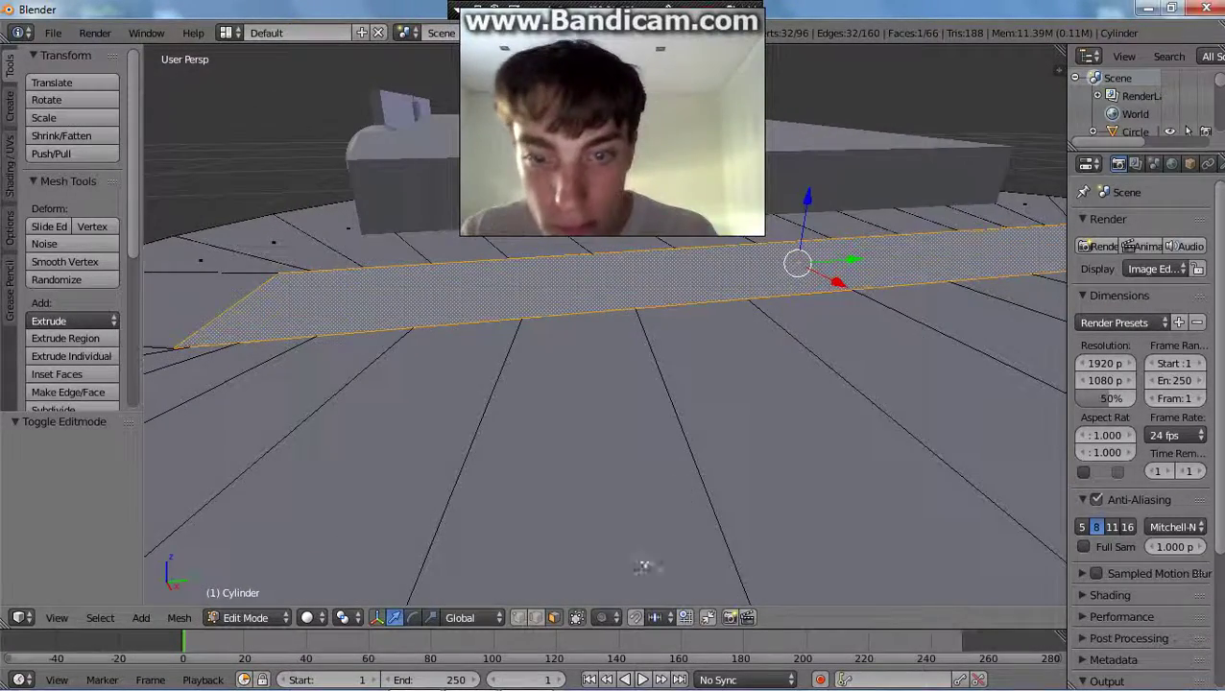
pyautogui.click(432, 618)
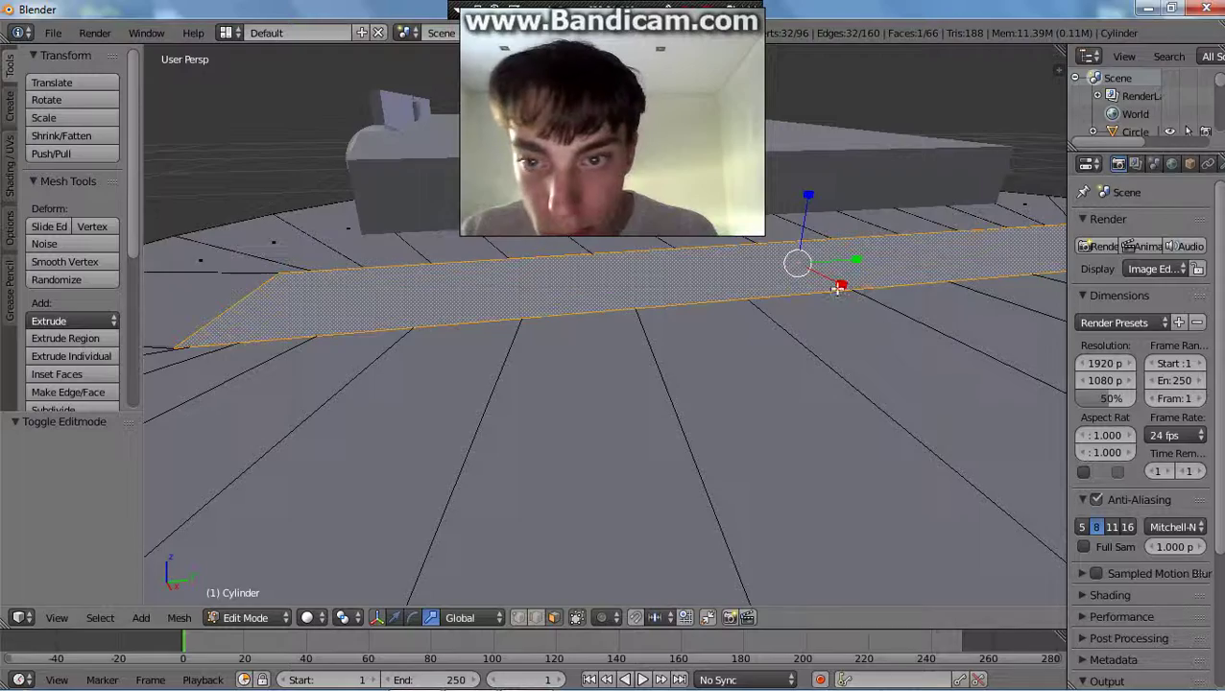
pyautogui.moveTo(839, 288); pyautogui.dragTo(875, 259)
pyautogui.press('s')
pyautogui.moveTo(799, 364); pyautogui.dragTo(871, 440, button='middle')
pyautogui.scroll(-4, 803, 406)
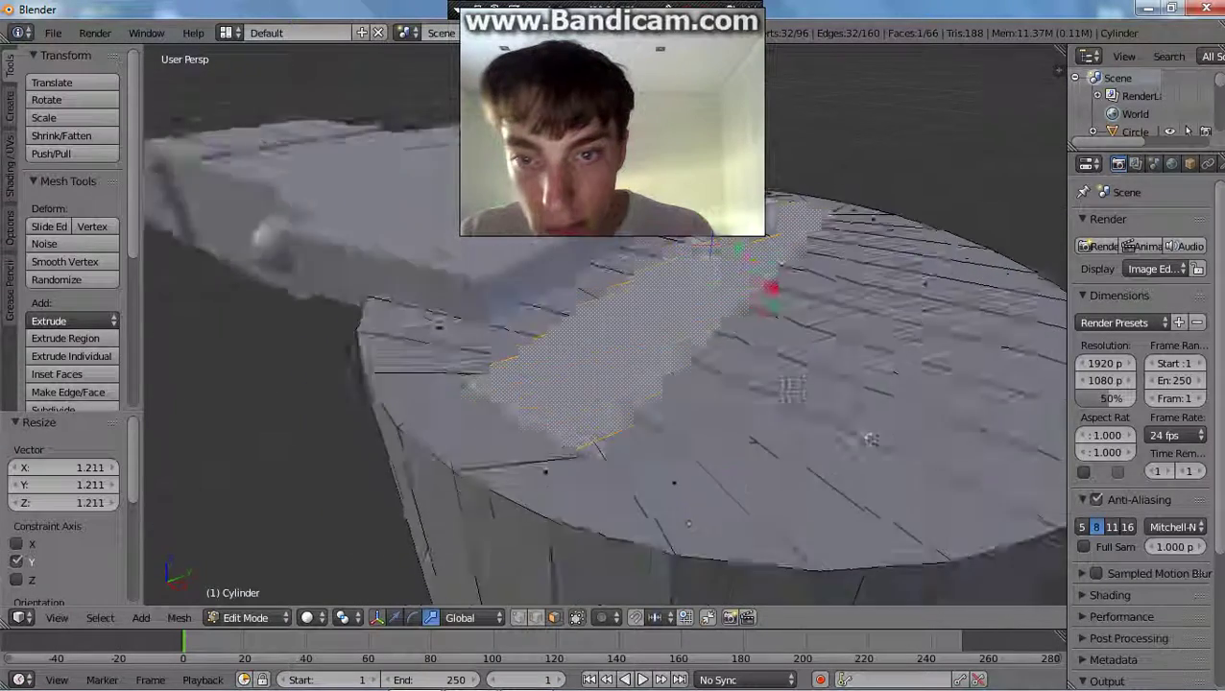
pyautogui.moveTo(792, 389); pyautogui.dragTo(771, 468, button='middle')
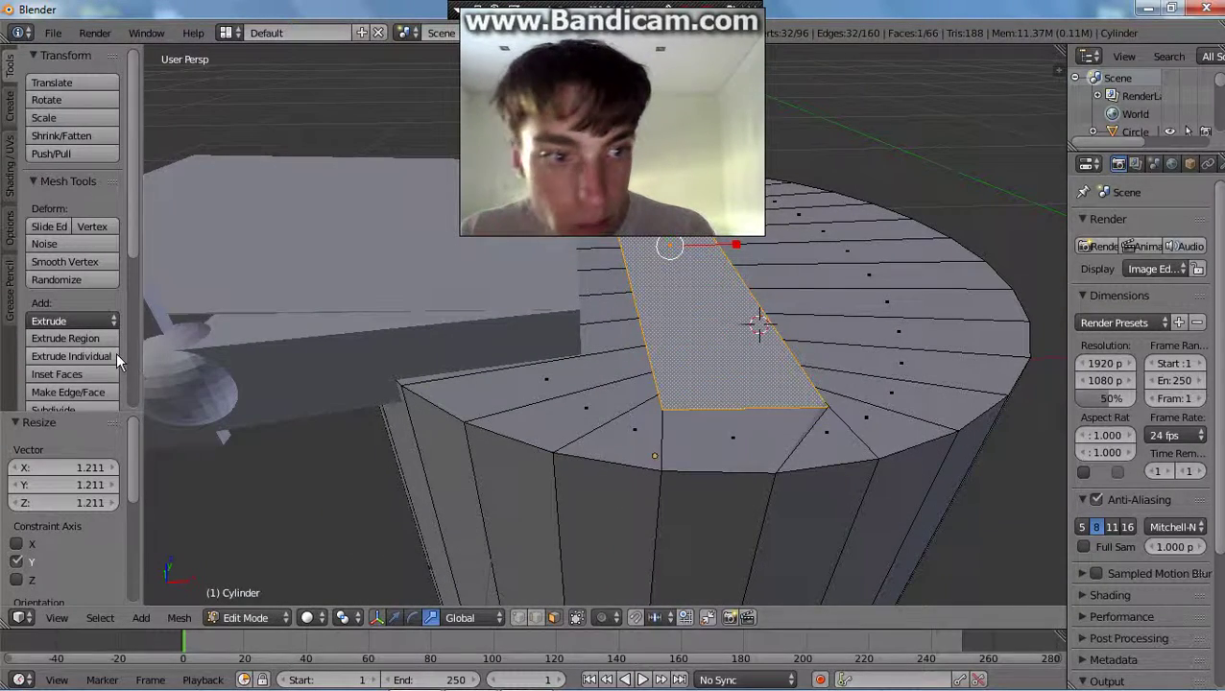
# Extrude the rectangular face and push it down into the cylinder along Z by about 0.696 plus another 0.416 to form a slot.
pyautogui.click(92, 354)
pyautogui.rightClick(91, 350)
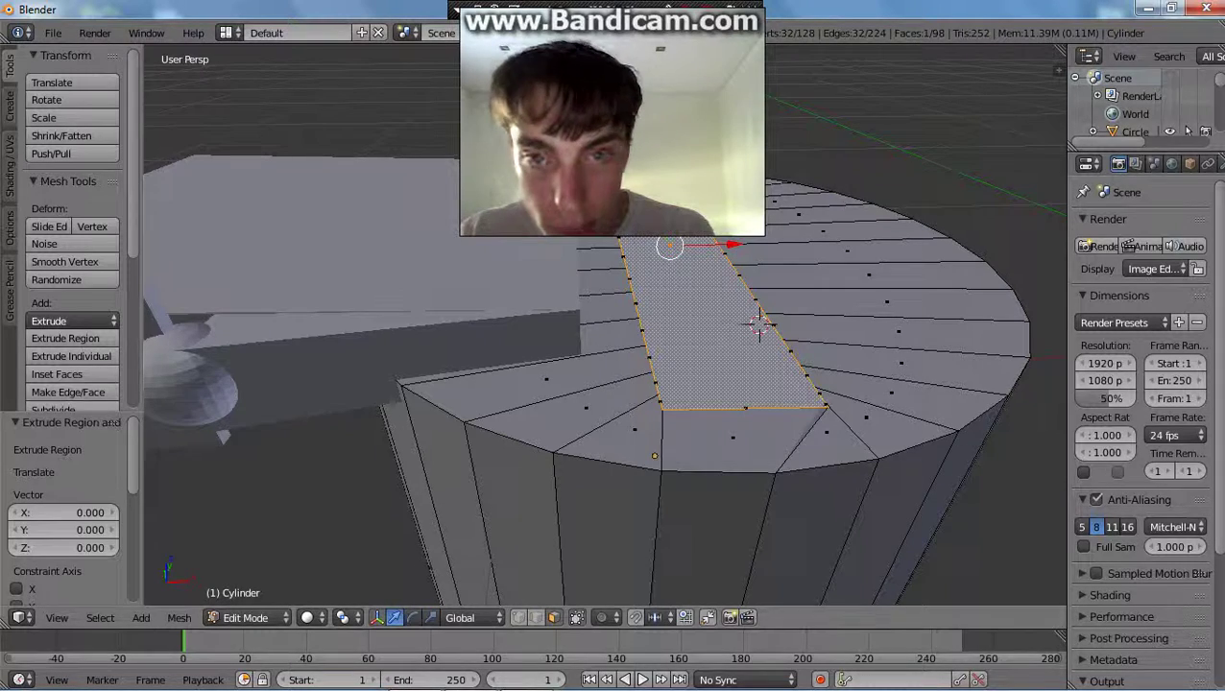
pyautogui.moveTo(672, 200); pyautogui.dragTo(663, 432)
pyautogui.moveTo(766, 344); pyautogui.dragTo(761, 297, button='middle')
pyautogui.scroll(-4, 761, 336)
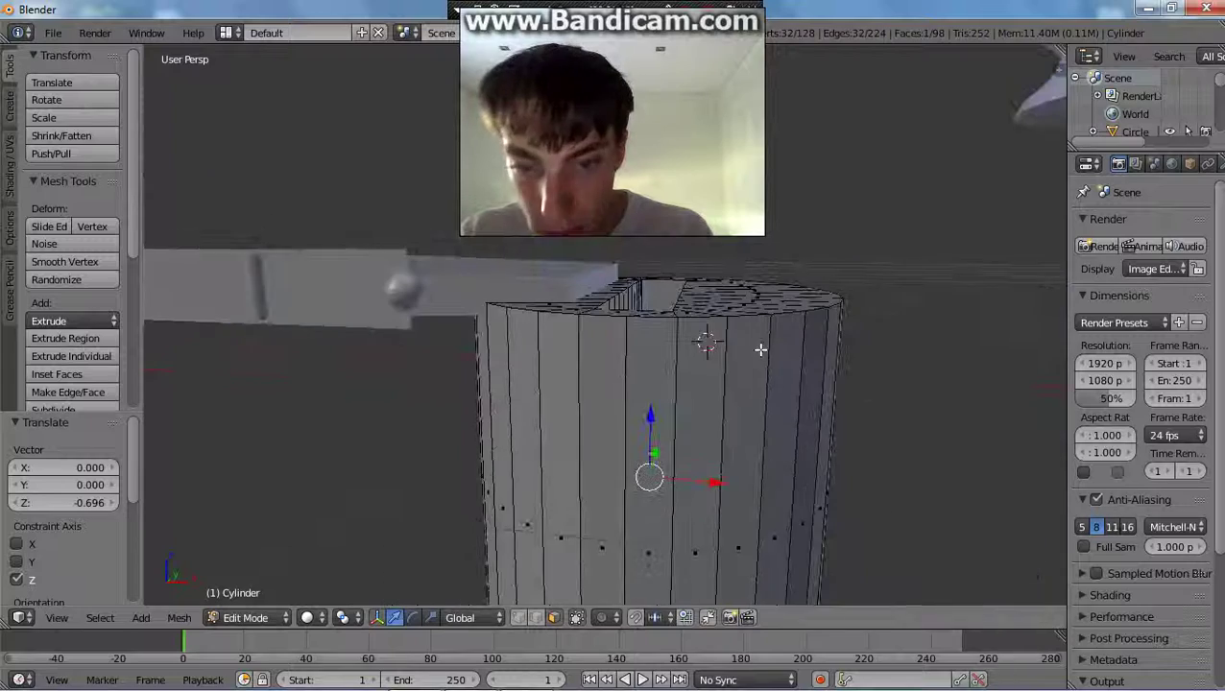
pyautogui.moveTo(752, 359); pyautogui.dragTo(761, 344, button='middle')
pyautogui.moveTo(645, 424); pyautogui.dragTo(629, 533)
pyautogui.moveTo(629, 533); pyautogui.dragTo(706, 512, button='middle')
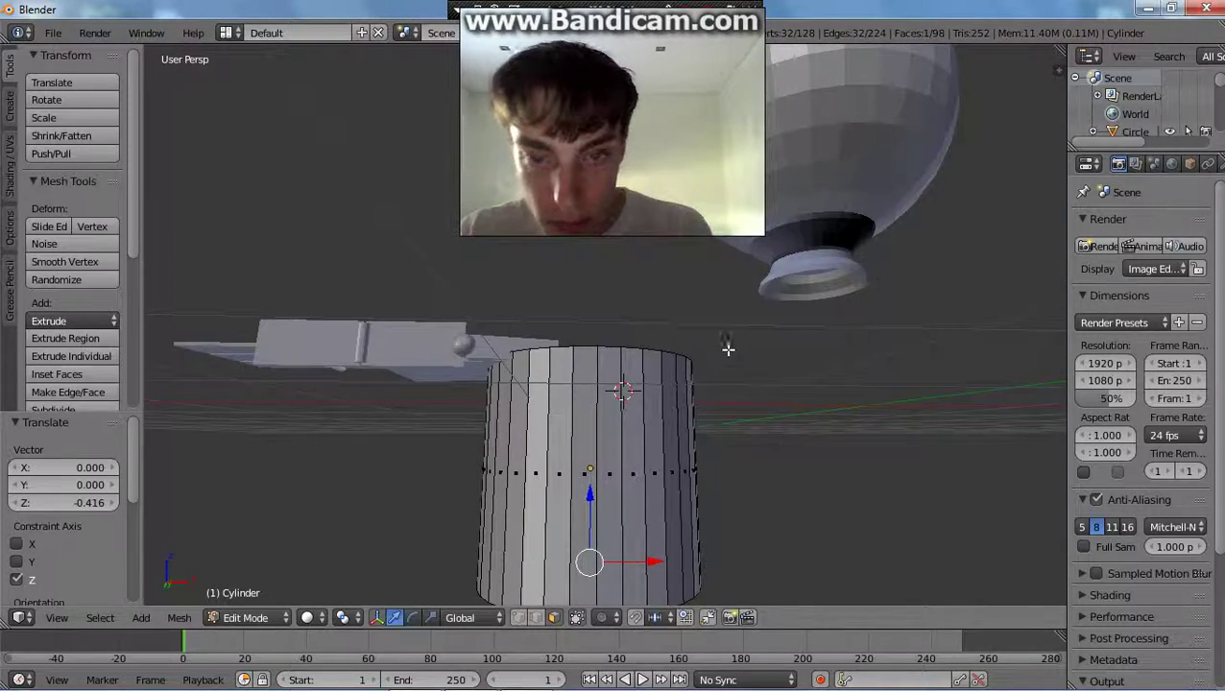
pyautogui.moveTo(728, 350); pyautogui.dragTo(754, 366, button='middle')
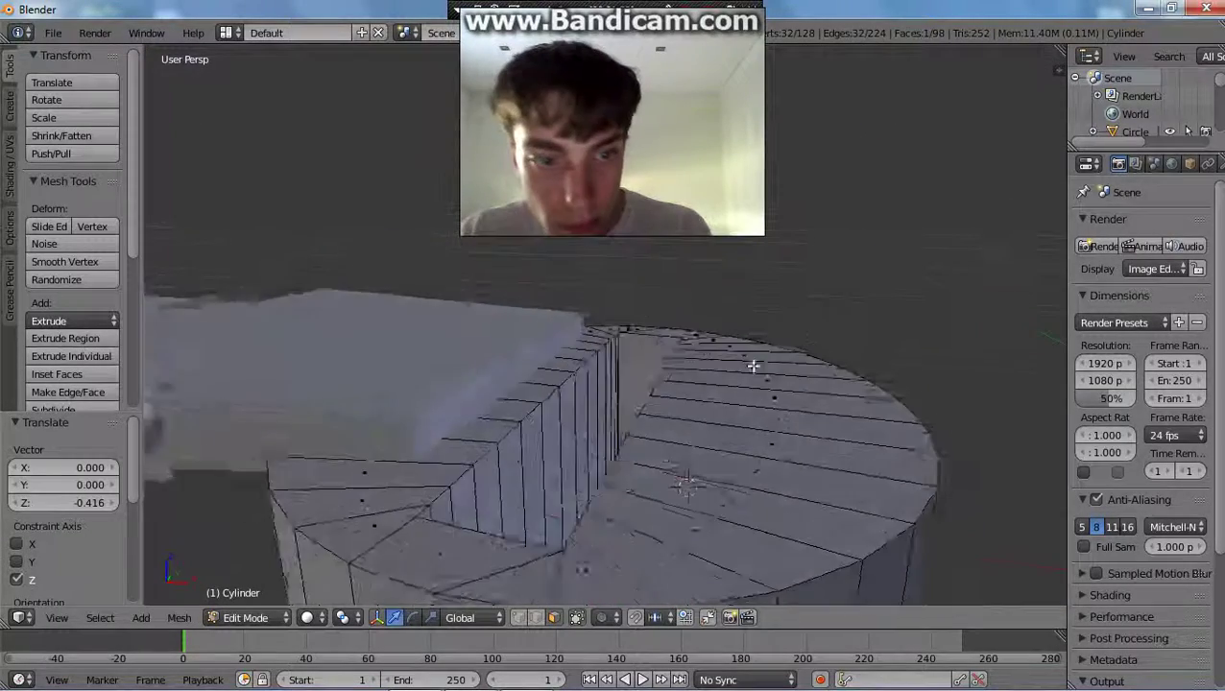
pyautogui.scroll(-2, 754, 365)
pyautogui.moveTo(602, 490); pyautogui.dragTo(626, 481, button='middle')
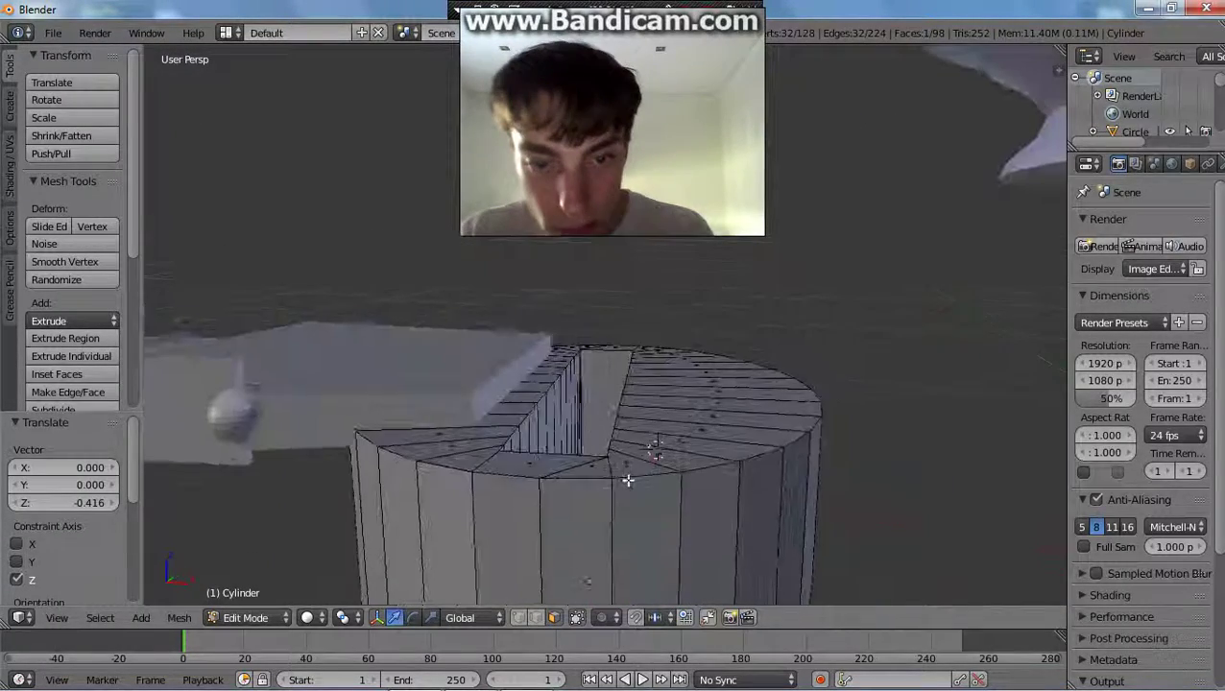
# Switch to Object Mode and rotate the slotted cylinder about -91° around the Y axis so it lies on its side.
pyautogui.click(256, 617)
pyautogui.click(263, 598)
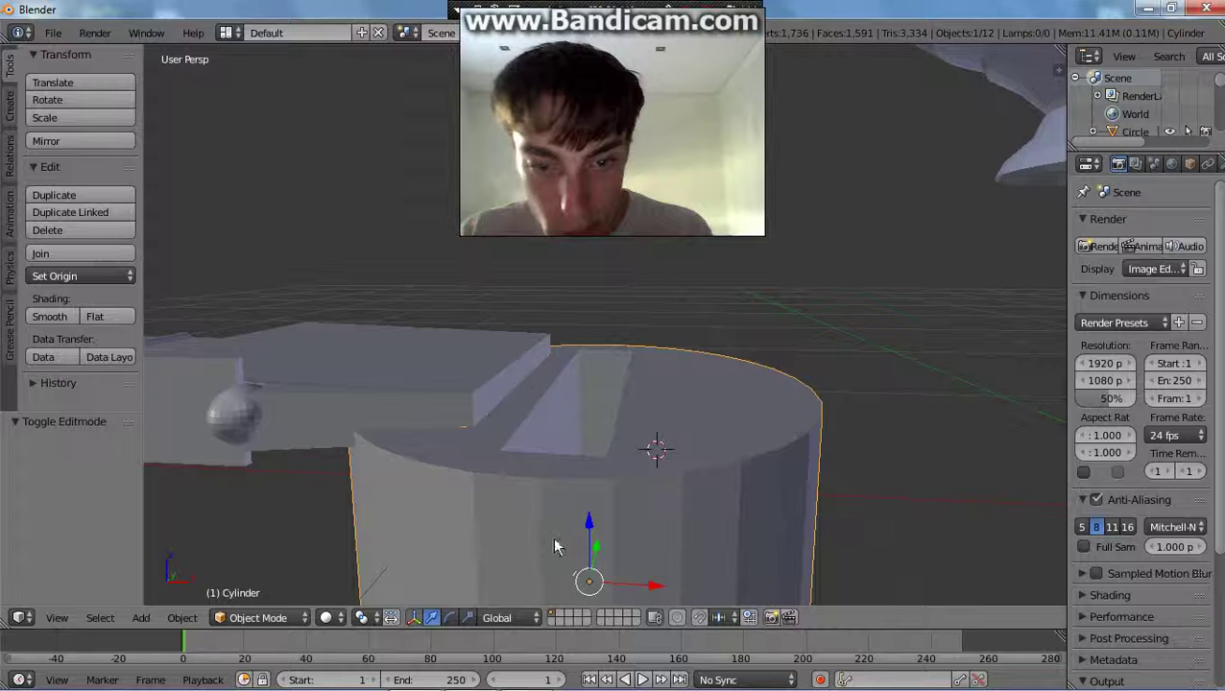
pyautogui.click(450, 618)
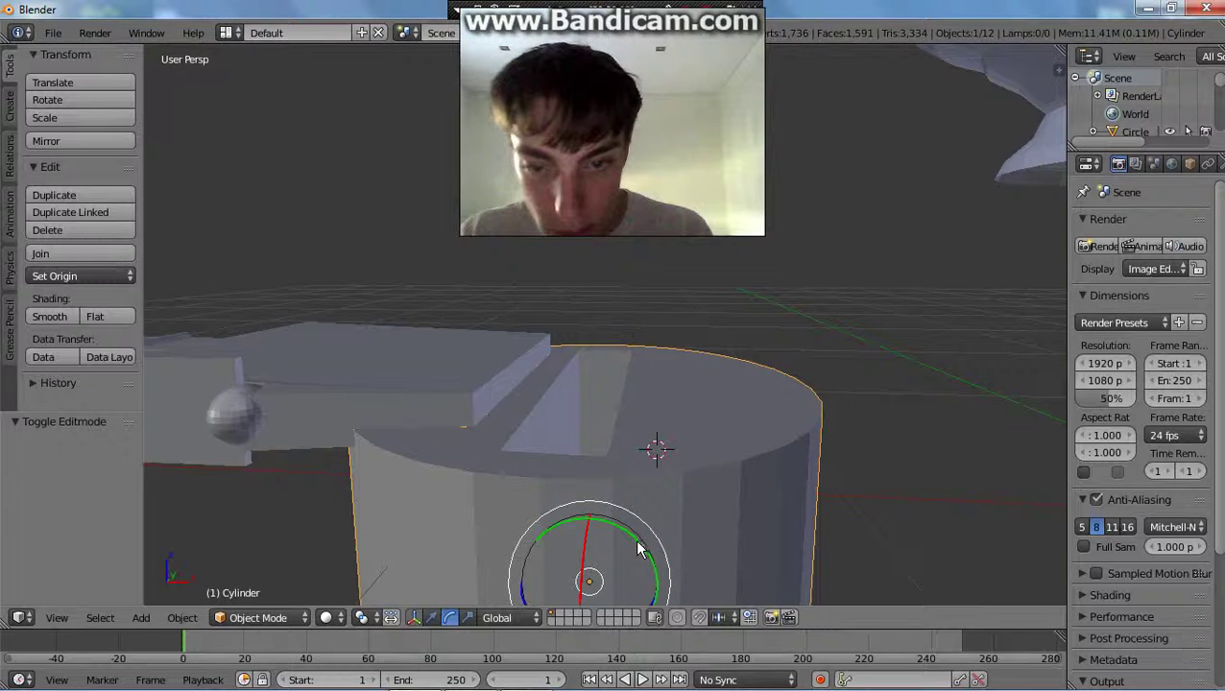
pyautogui.moveTo(641, 549); pyautogui.dragTo(534, 517)
pyautogui.click(431, 620)
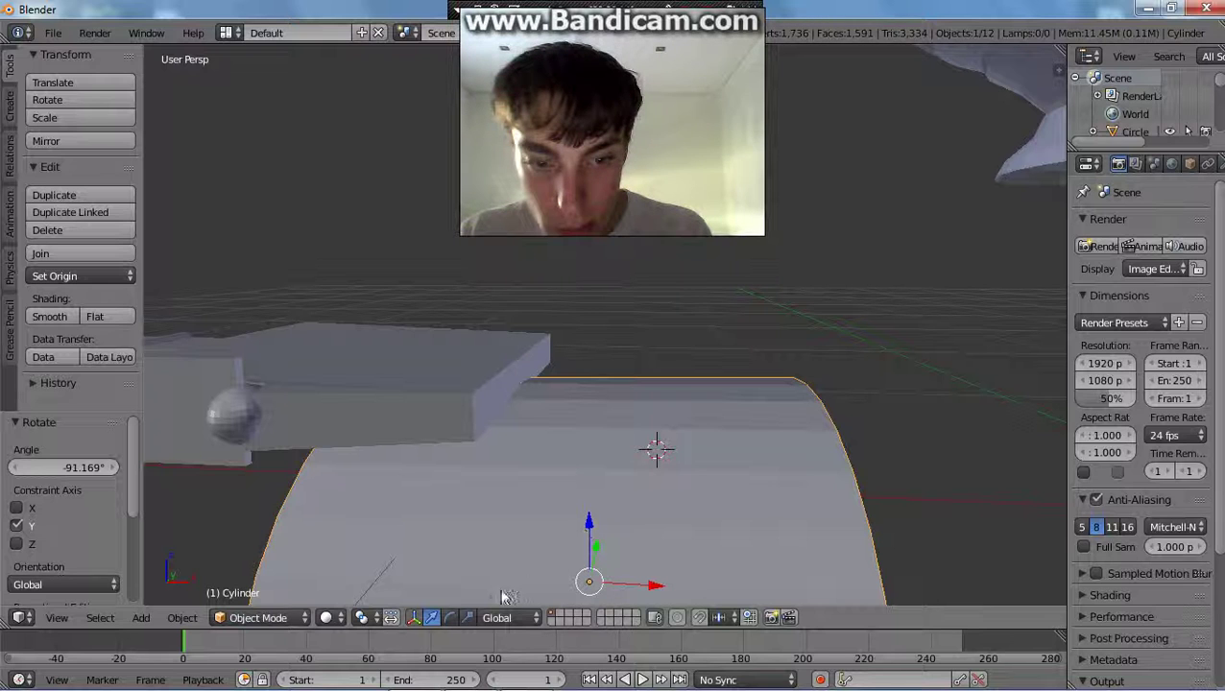
# Try a further 90° rotation of the cylinder around the Y axis, and reset that angle to 0°.
pyautogui.click(449, 618)
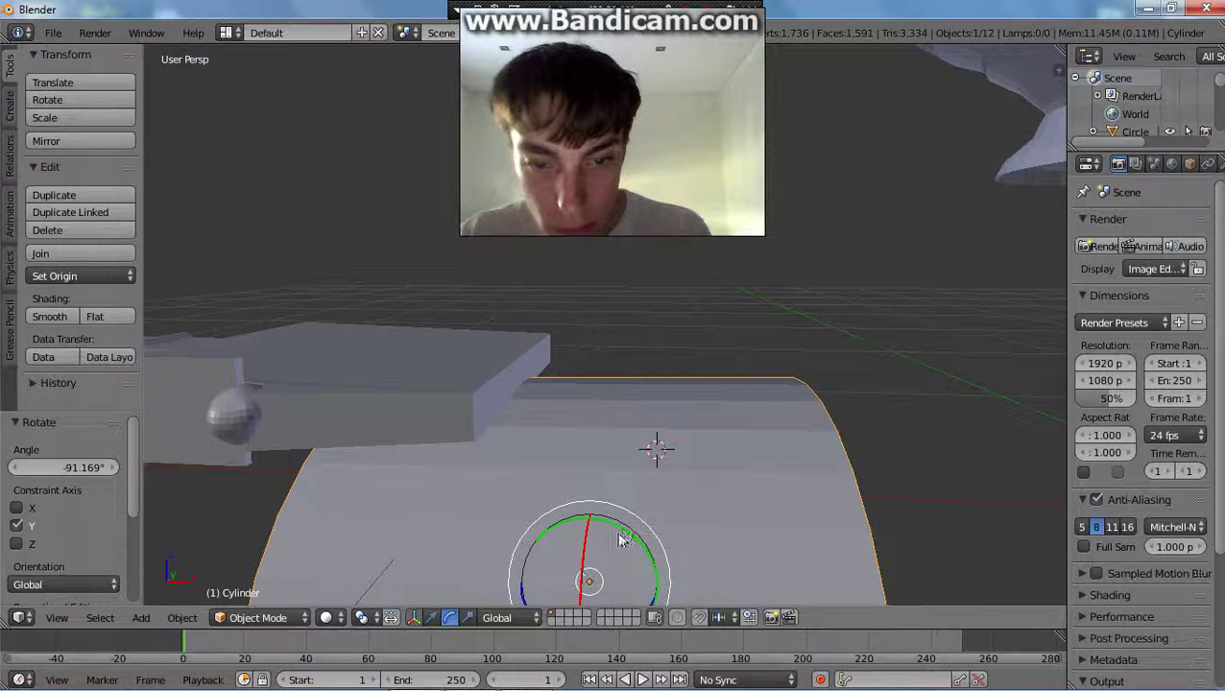
pyautogui.moveTo(623, 528); pyautogui.dragTo(619, 529)
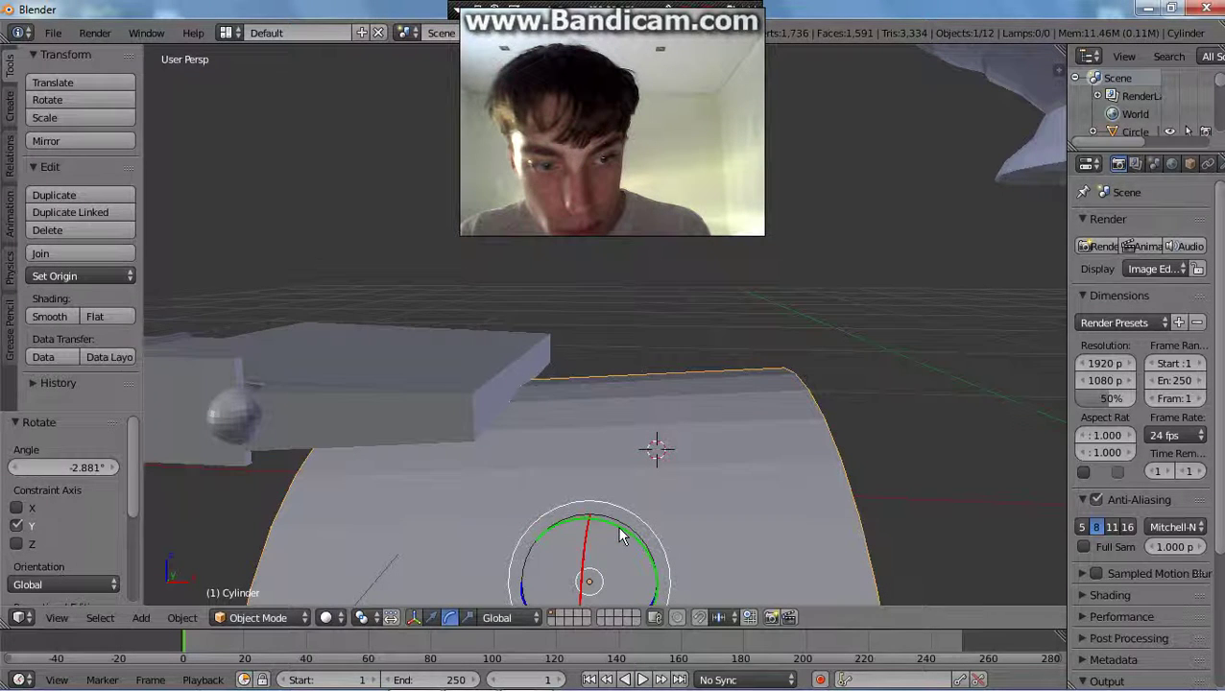
pyautogui.click(94, 468)
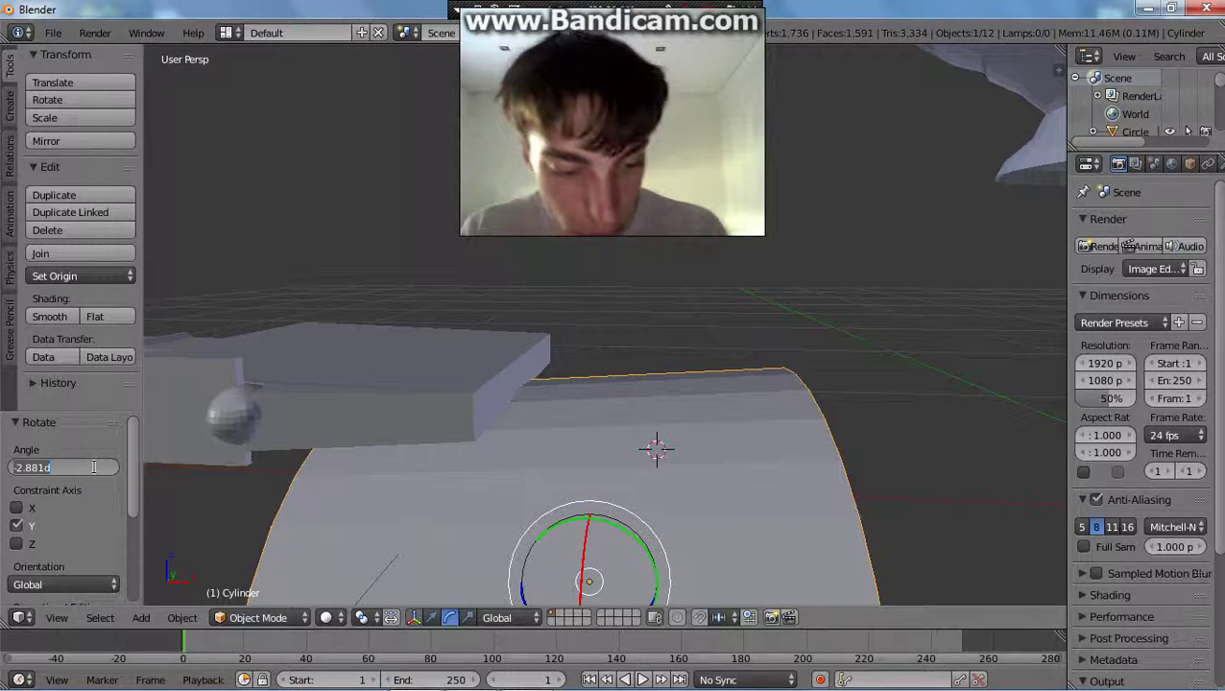
pyautogui.write('90')
pyautogui.press('Return')
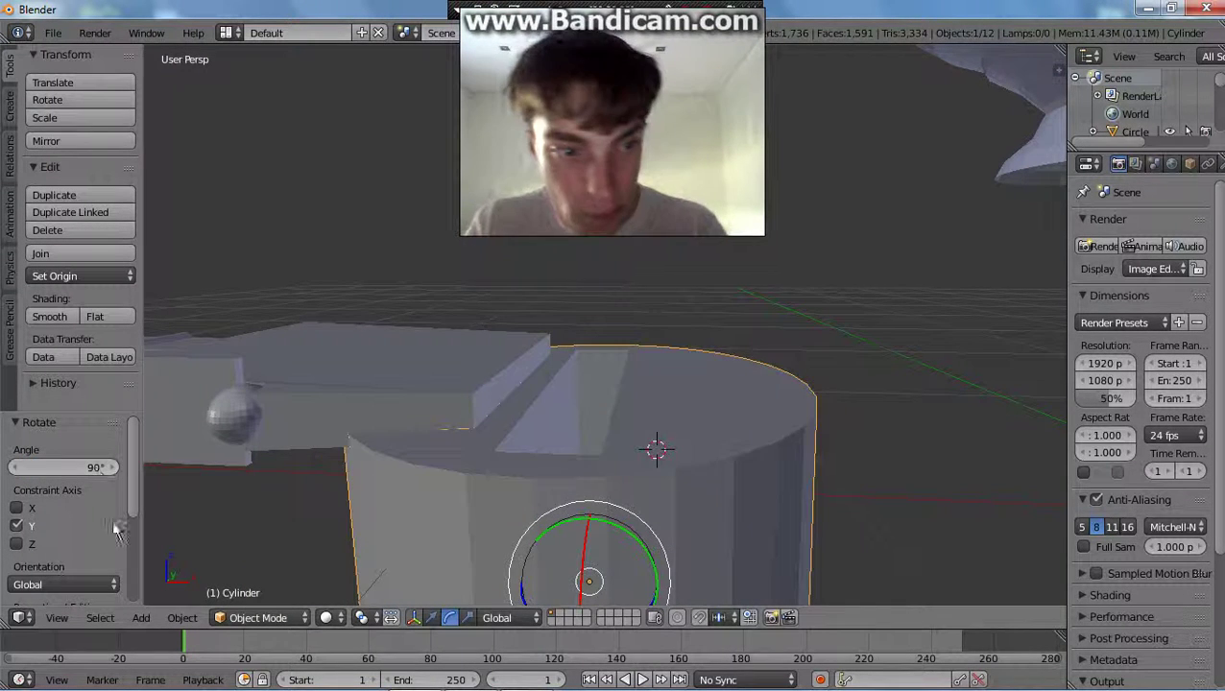
pyautogui.click(94, 468)
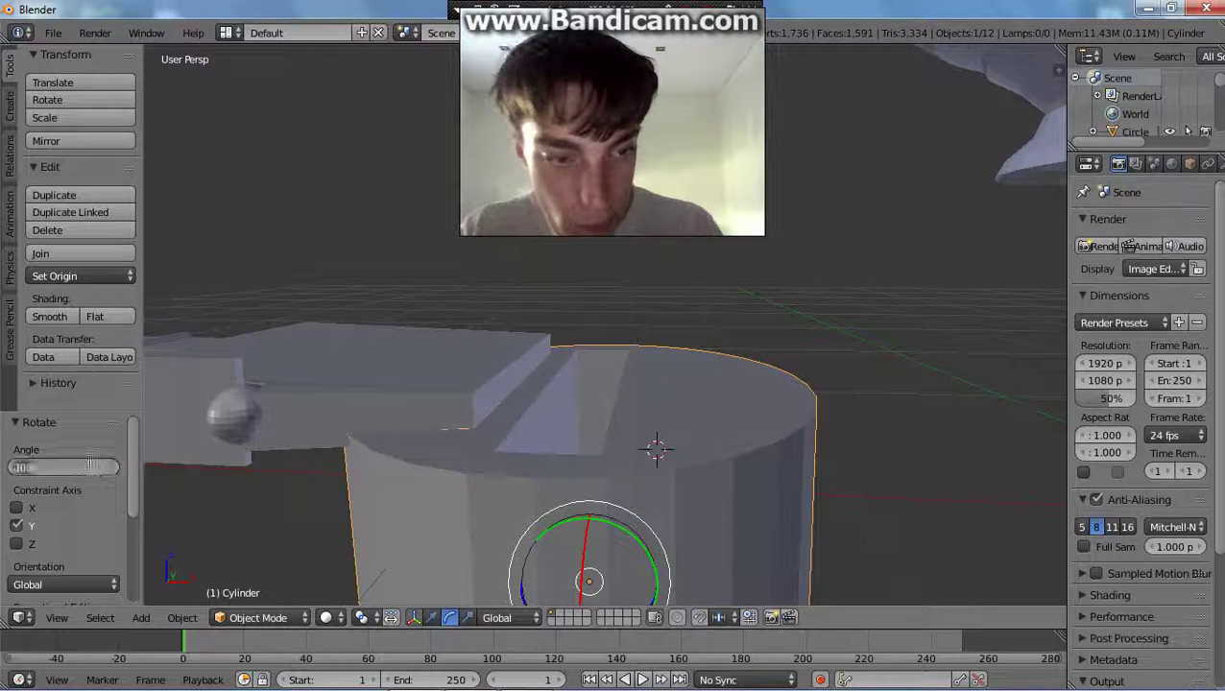
pyautogui.write('0')
pyautogui.press('Return')
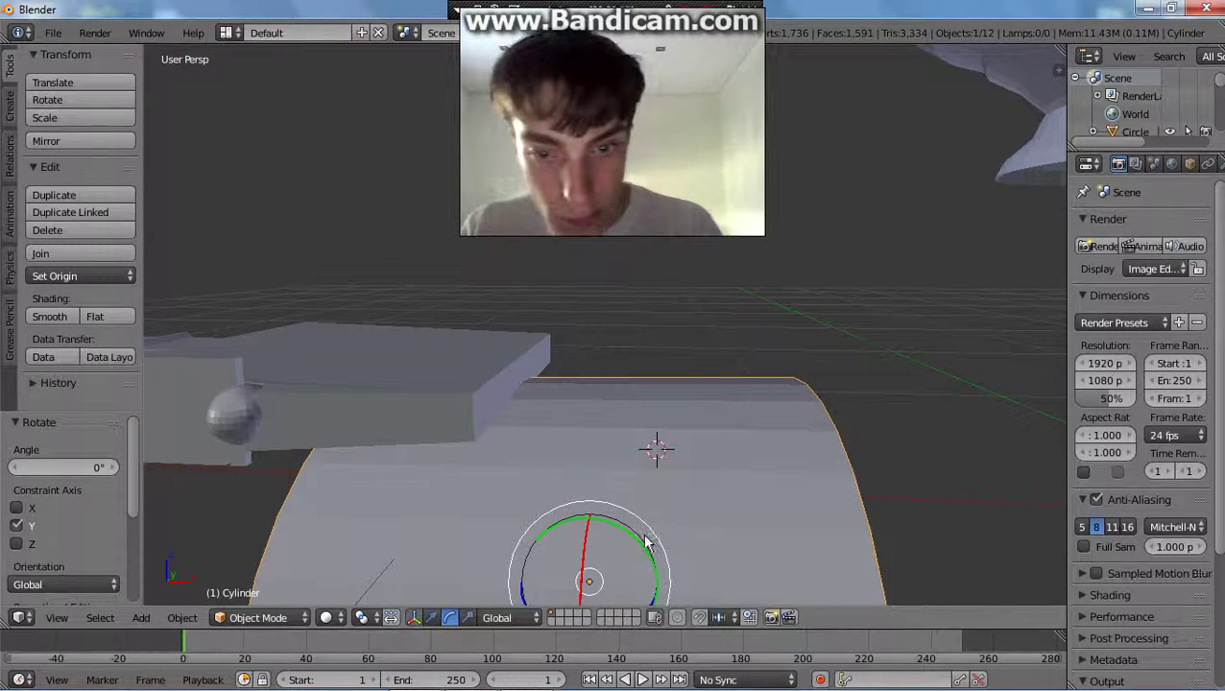
# Raise the cylinder along Z by about 0.446 plus another 0.206 to line its slot up with the hand.
pyautogui.moveTo(645, 538); pyautogui.dragTo(730, 538, button='middle')
pyautogui.click(431, 618)
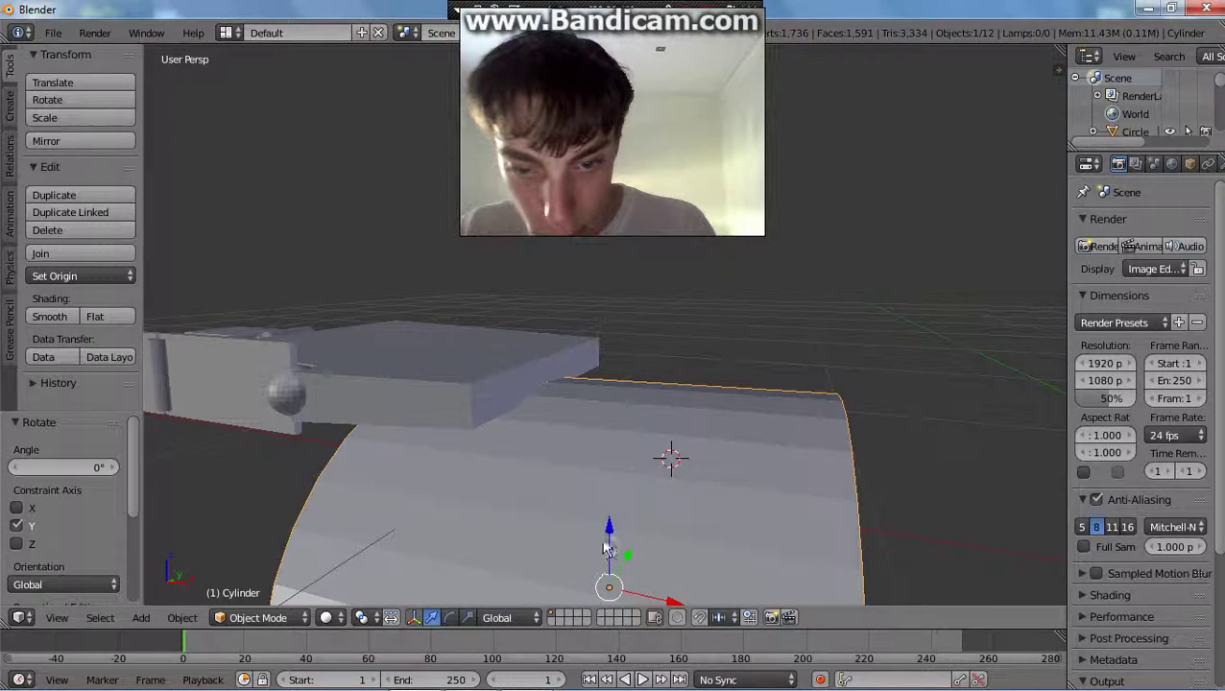
pyautogui.moveTo(609, 544); pyautogui.dragTo(625, 364)
pyautogui.moveTo(459, 431); pyautogui.dragTo(525, 429, button='middle')
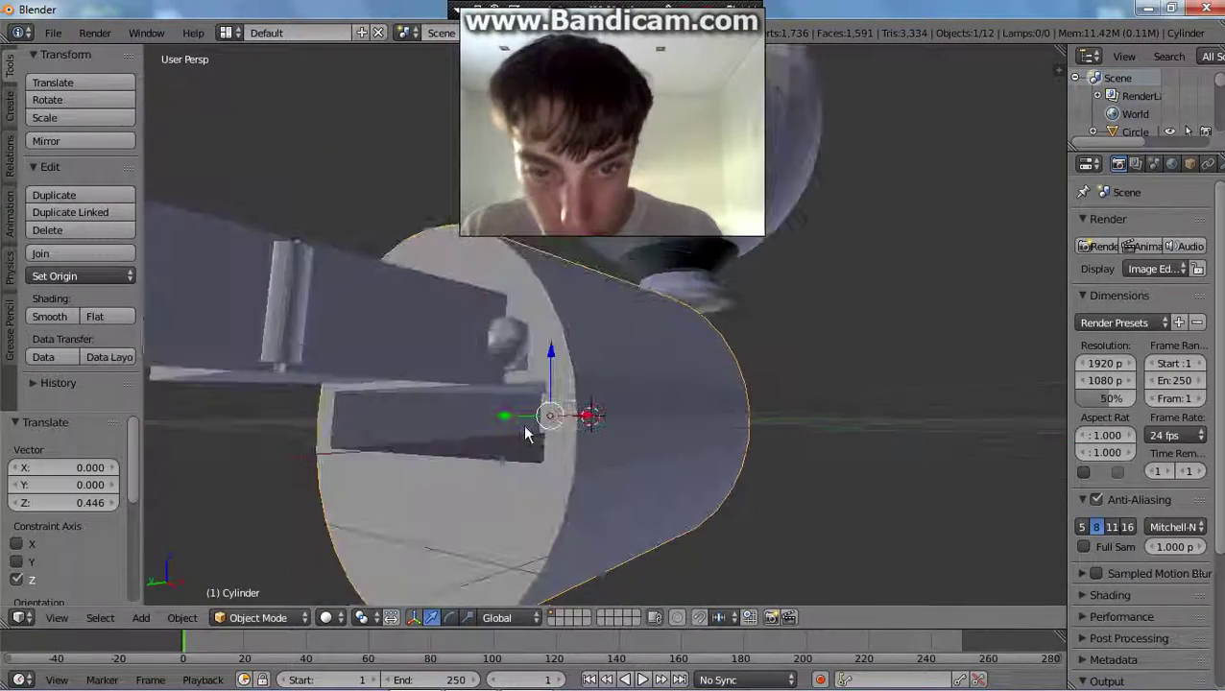
pyautogui.moveTo(551, 380); pyautogui.dragTo(554, 311)
pyautogui.moveTo(554, 311); pyautogui.dragTo(665, 376, button='middle')
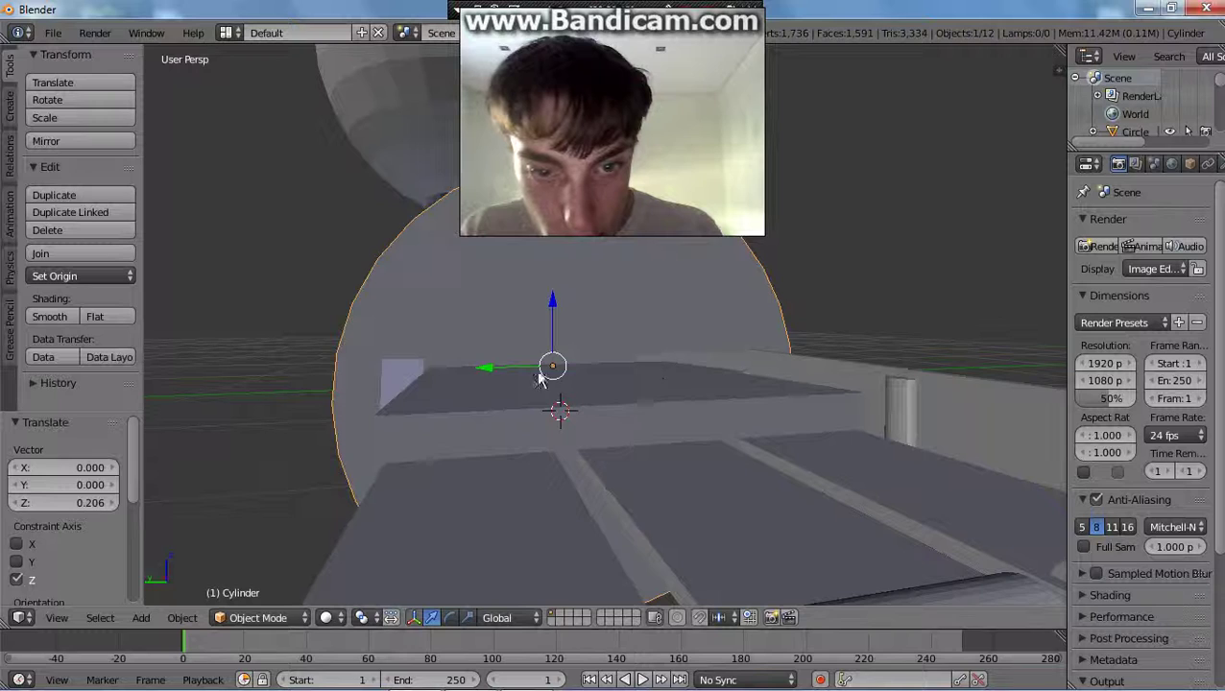
# Shift the slotted cylinder slightly along Y, finishing with a nudge of about -0.017, to centre its slot on the hand.
pyautogui.moveTo(512, 369); pyautogui.dragTo(530, 386)
pyautogui.moveTo(530, 380); pyautogui.dragTo(524, 368, button='middle')
pyautogui.moveTo(522, 367); pyautogui.dragTo(519, 396)
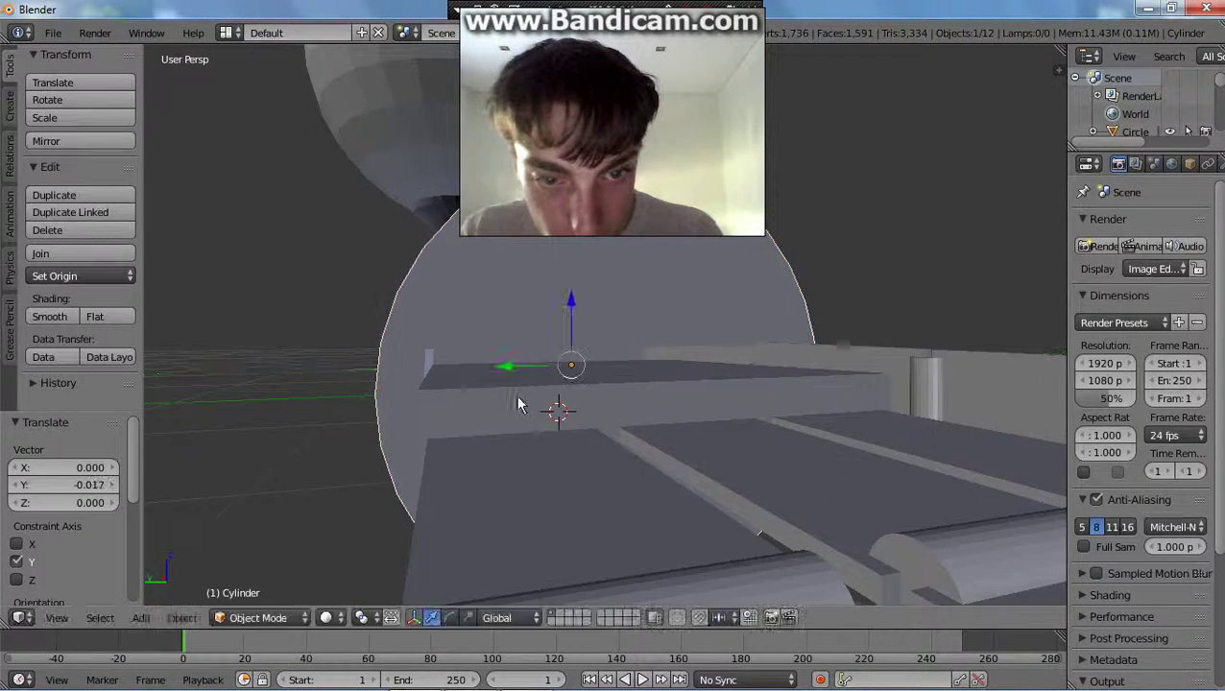
pyautogui.moveTo(519, 397); pyautogui.dragTo(485, 460, button='middle')
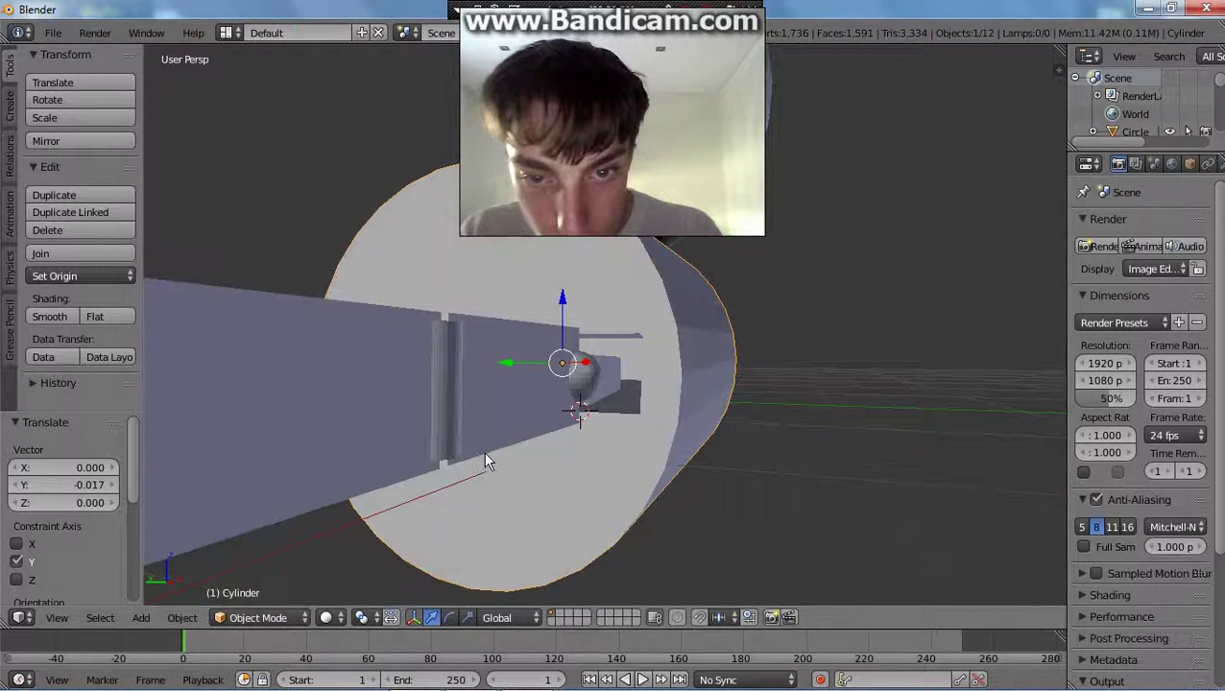
# Enter Edit Mode on the cylinder and select all the edges around the slot's rectangular opening using edge selection and shortest-path picking.
pyautogui.click(259, 618)
pyautogui.click(257, 577)
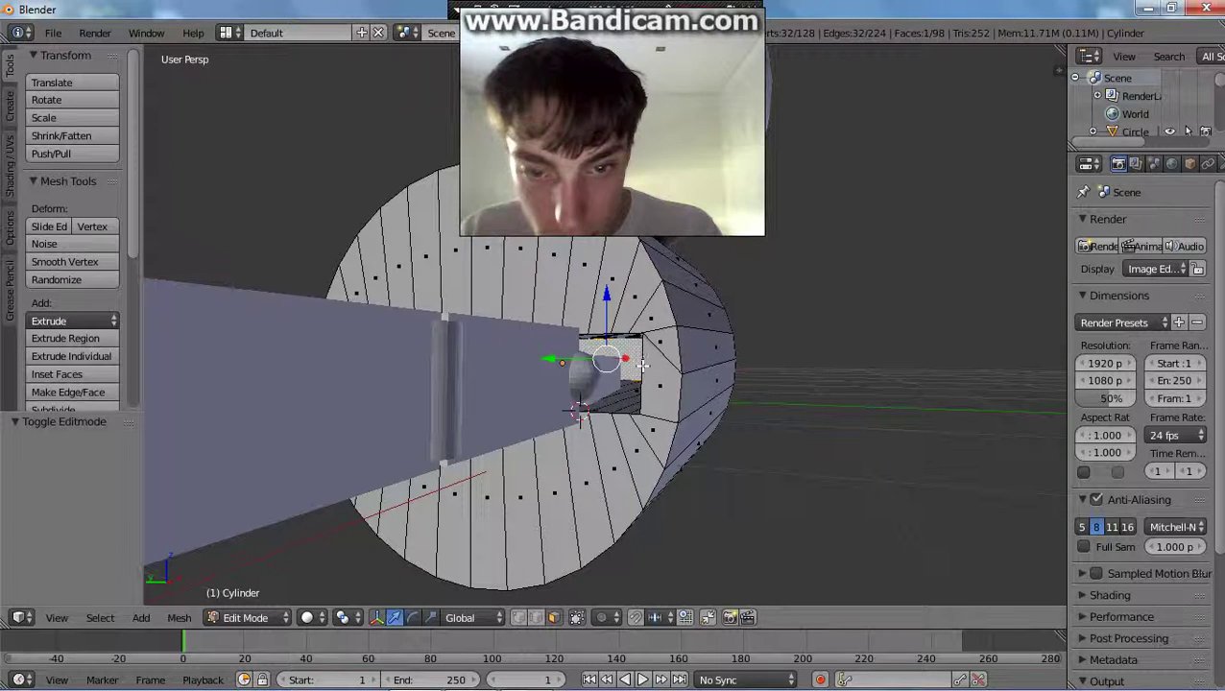
pyautogui.click(537, 618)
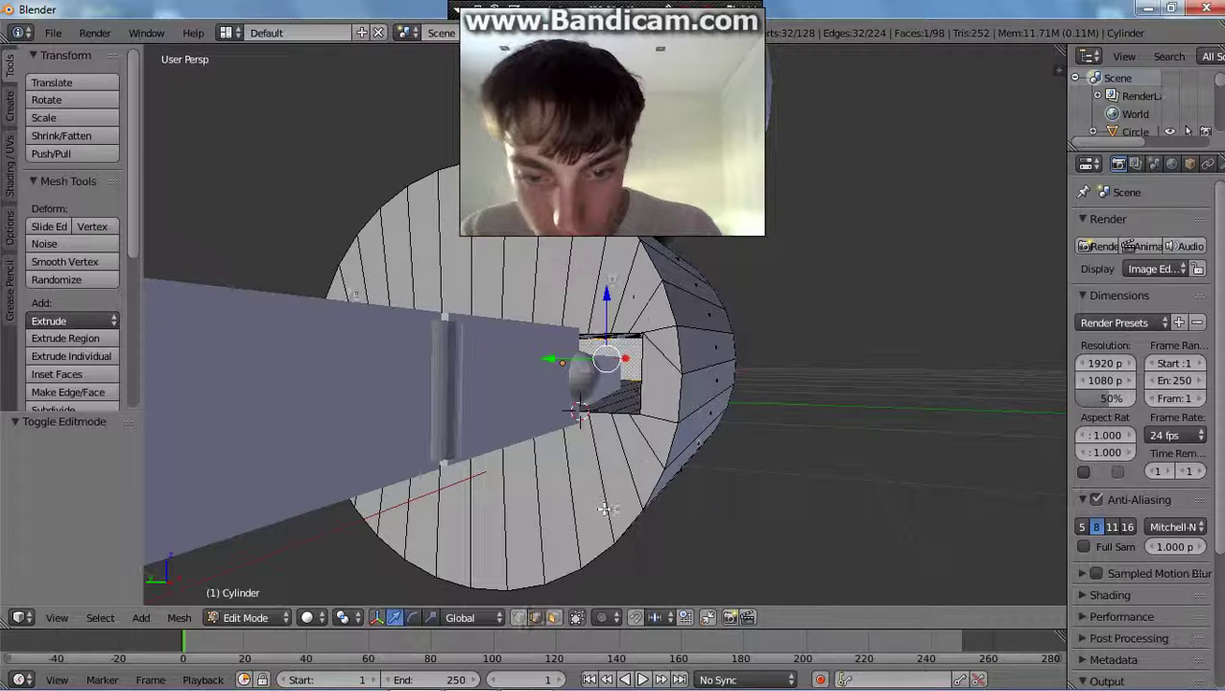
pyautogui.rightClick(642, 382)
pyautogui.moveTo(547, 437); pyautogui.dragTo(594, 446, button='middle')
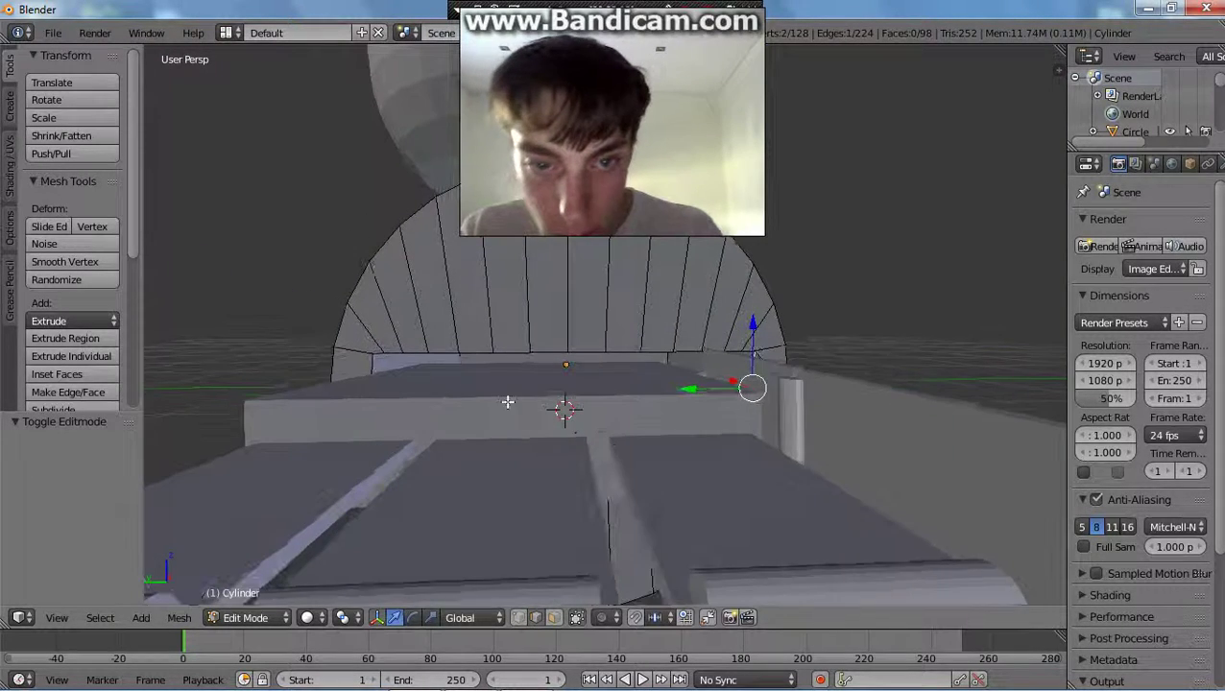
pyautogui.keyDown('ctrl'); pyautogui.rightClick(410, 352); pyautogui.keyUp('ctrl')
pyautogui.moveTo(410, 352); pyautogui.dragTo(439, 351, button='middle')
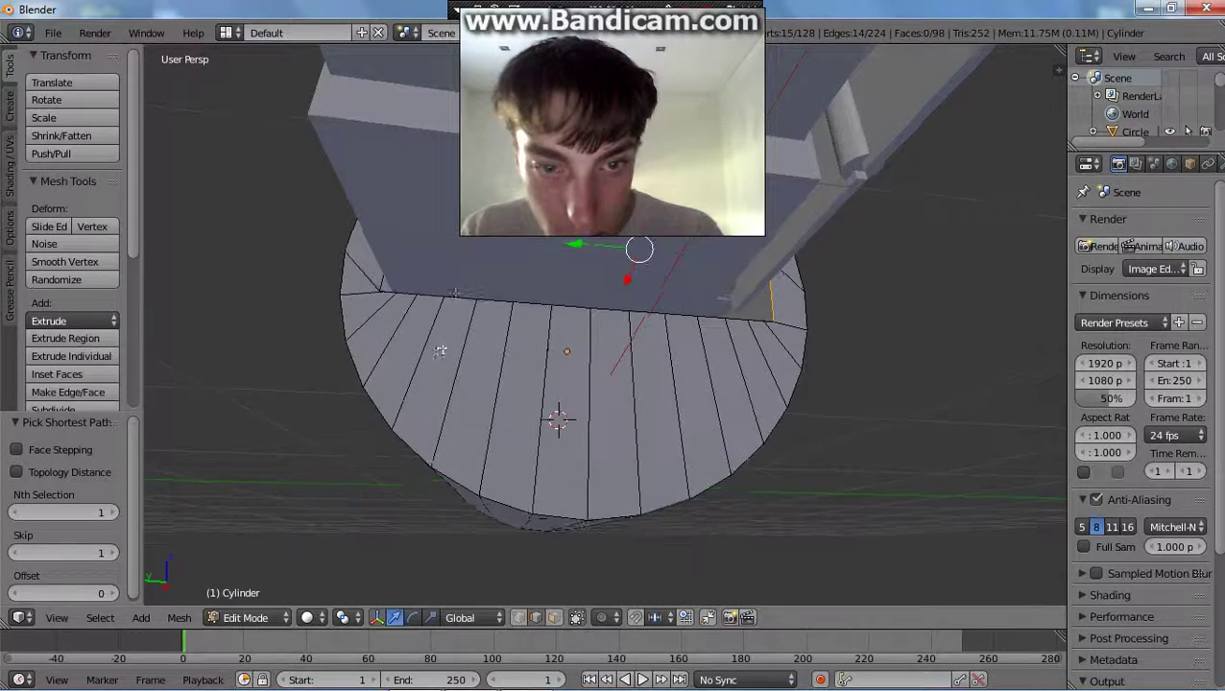
pyautogui.keyDown('ctrl'); pyautogui.rightClick(456, 299); pyautogui.keyUp('ctrl')
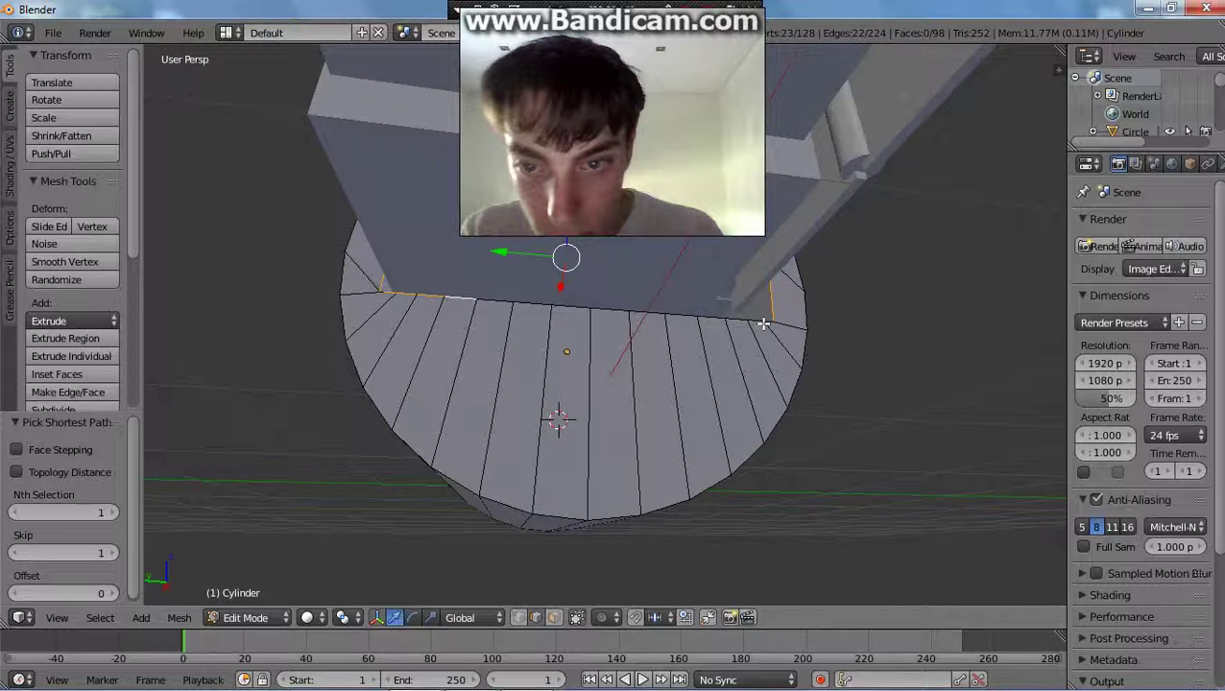
pyautogui.keyDown('ctrl'); pyautogui.rightClick(763, 323); pyautogui.keyUp('ctrl')
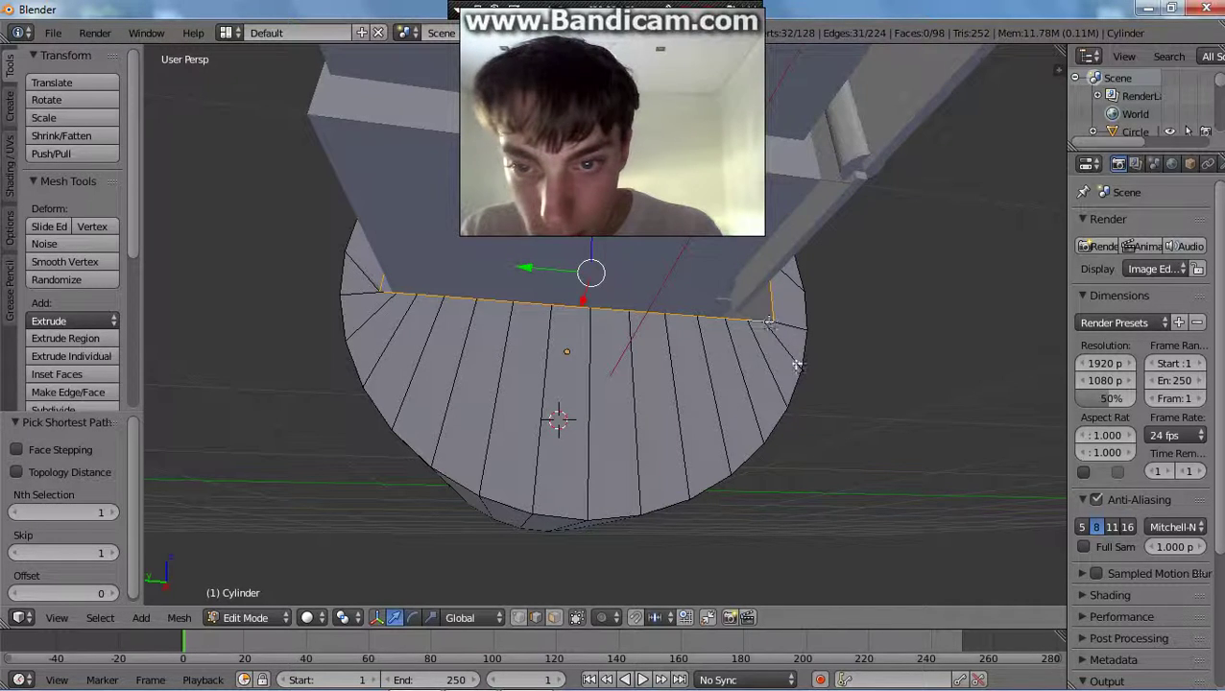
pyautogui.moveTo(797, 366); pyautogui.dragTo(525, 568, button='middle')
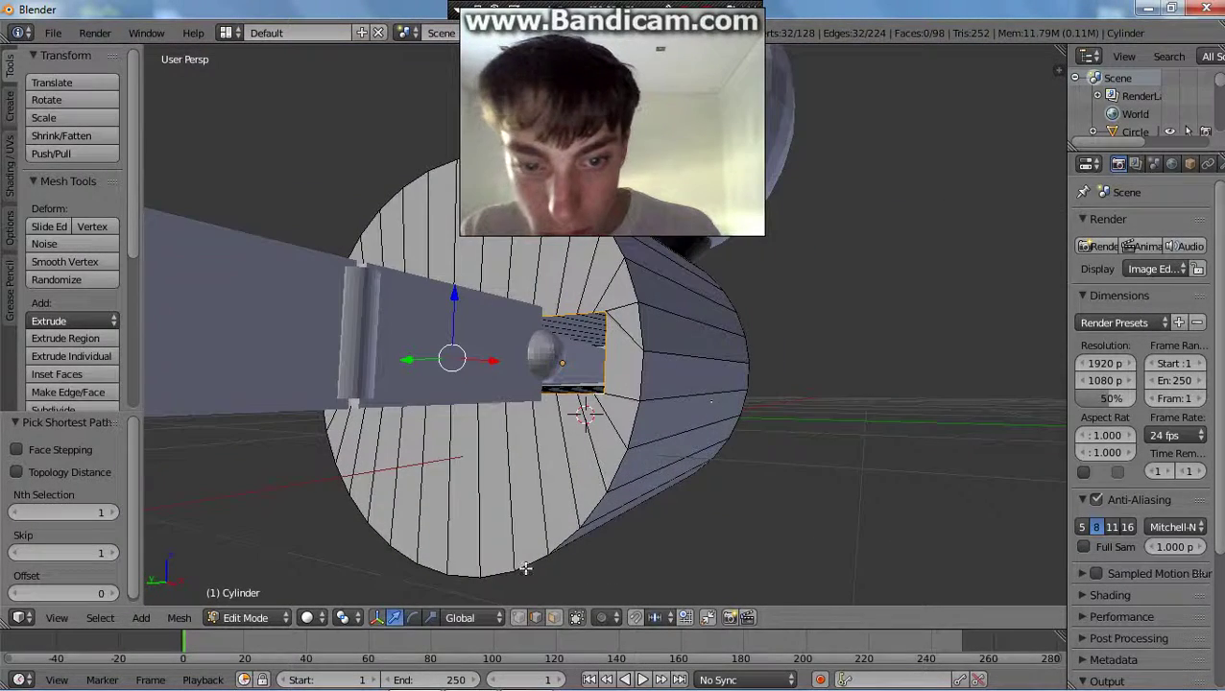
# Scale the slot opening's edge loop along Z by about 1.355.
pyautogui.click(431, 617)
pyautogui.moveTo(454, 292); pyautogui.dragTo(452, 271)
pyautogui.moveTo(451, 270); pyautogui.dragTo(673, 413, button='middle')
pyautogui.scroll(4, 580, 439)
pyautogui.moveTo(750, 419); pyautogui.dragTo(602, 407, button='middle')
pyautogui.scroll(2, 535, 413)
pyautogui.keyDown('shift'); pyautogui.moveTo(509, 389); pyautogui.dragTo(619, 370, button='middle'); pyautogui.keyUp('shift')
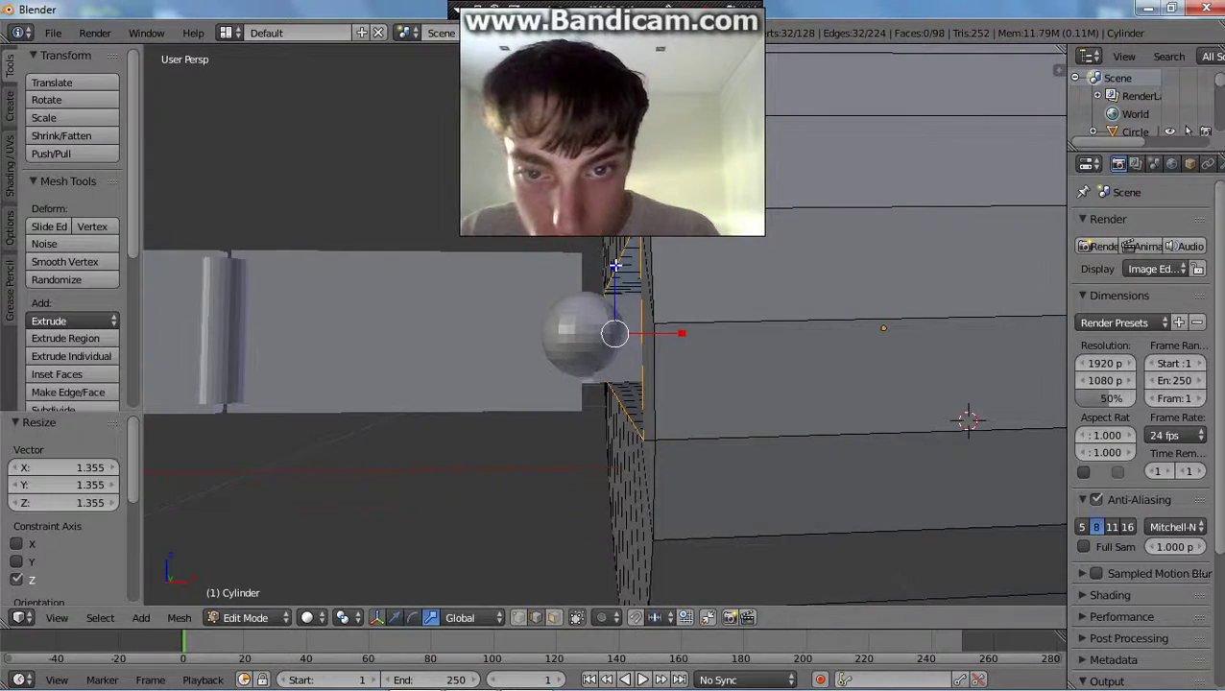
# Scale the slot's rim along Z by a further 1.290, and reduce its height with a Z scale of about 0.827.
pyautogui.press('s')
pyautogui.click(614, 250)
pyautogui.moveTo(615, 251); pyautogui.dragTo(708, 439, button='middle')
pyautogui.scroll(-5, 730, 457)
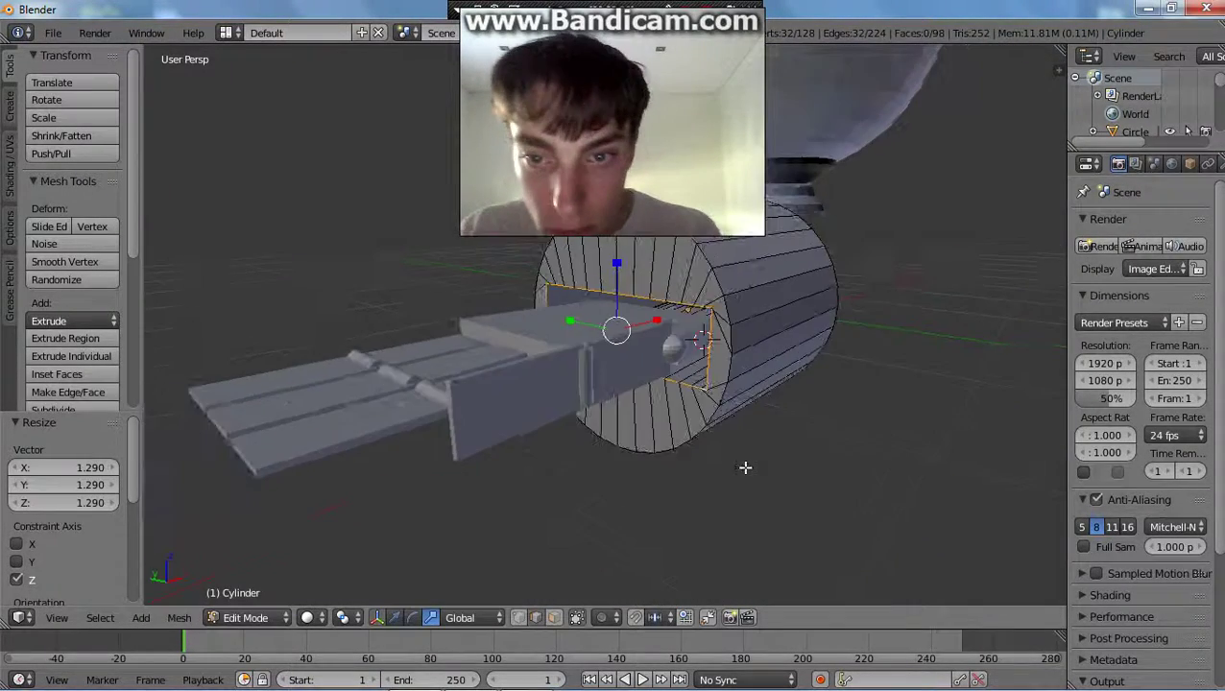
pyautogui.moveTo(770, 470)
pyautogui.mouseDown(button='middle')
pyautogui.moveTo(714, 542)
pyautogui.moveTo(816, 568)
pyautogui.moveTo(884, 493)
pyautogui.moveTo(848, 440)
pyautogui.moveTo(867, 435)
pyautogui.moveTo(779, 456)
pyautogui.mouseUp(button='middle')
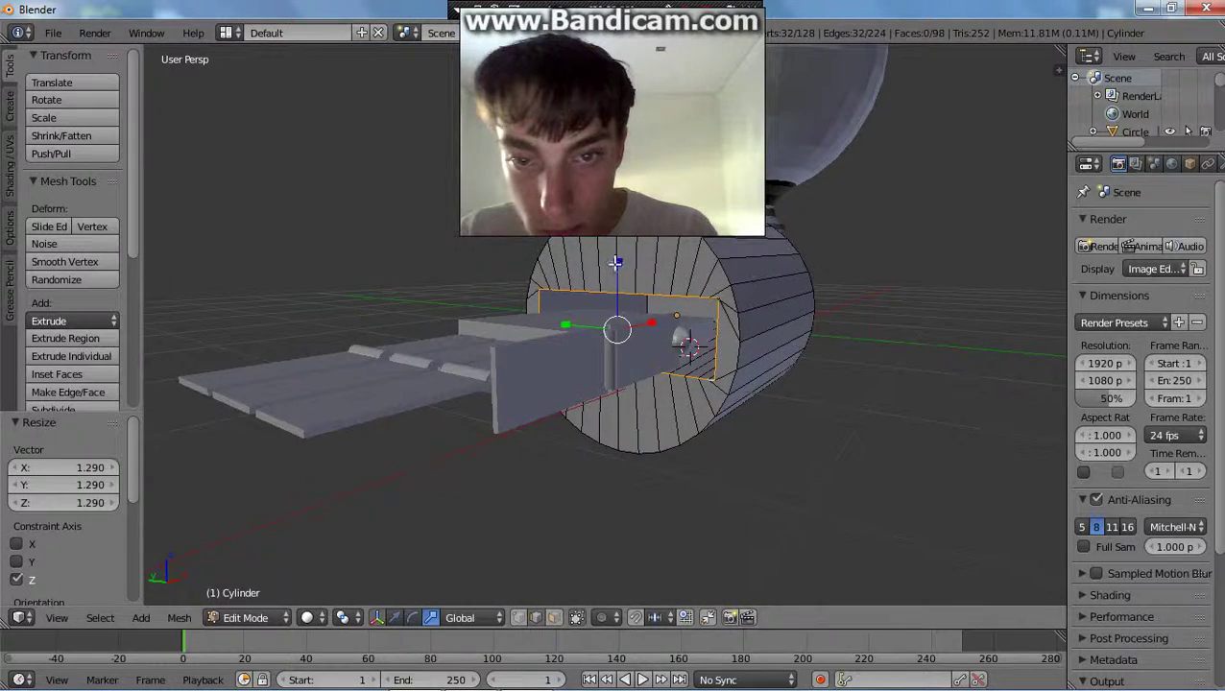
pyautogui.press('s')
pyautogui.click(733, 399)
pyautogui.moveTo(732, 400); pyautogui.dragTo(598, 332, button='middle')
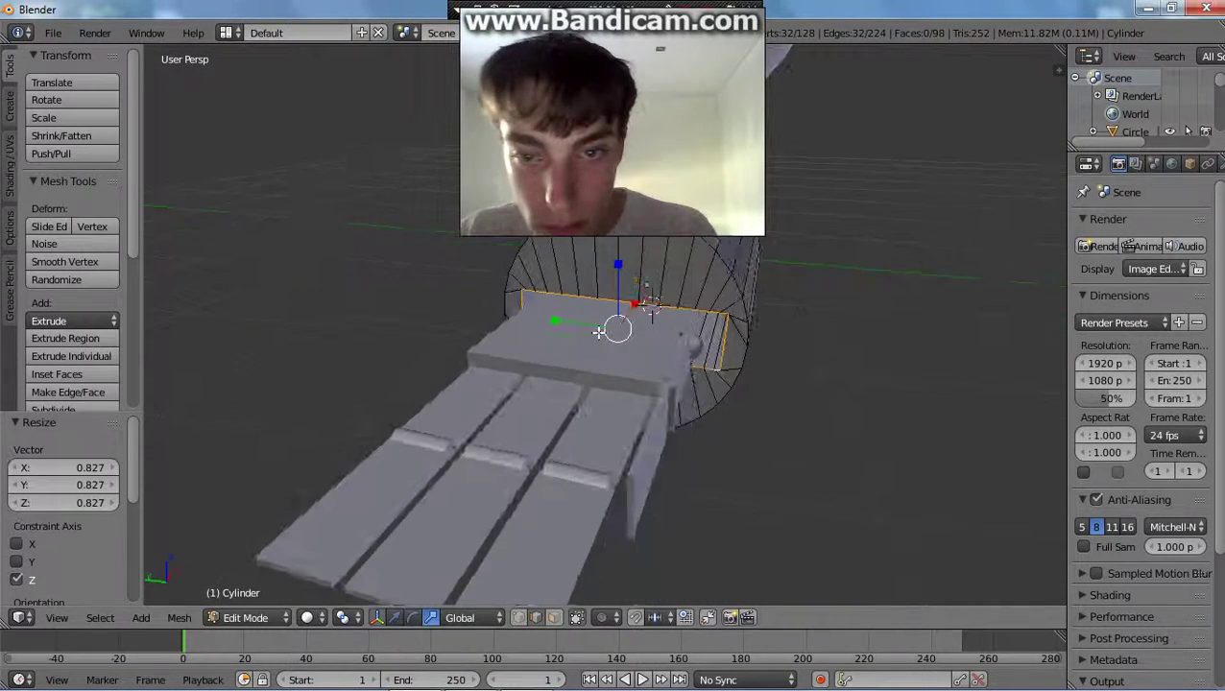
# Adjust the slot opening's width around the hand by scaling its rim along Y by about 0.866 and 1.102.
pyautogui.press('s')
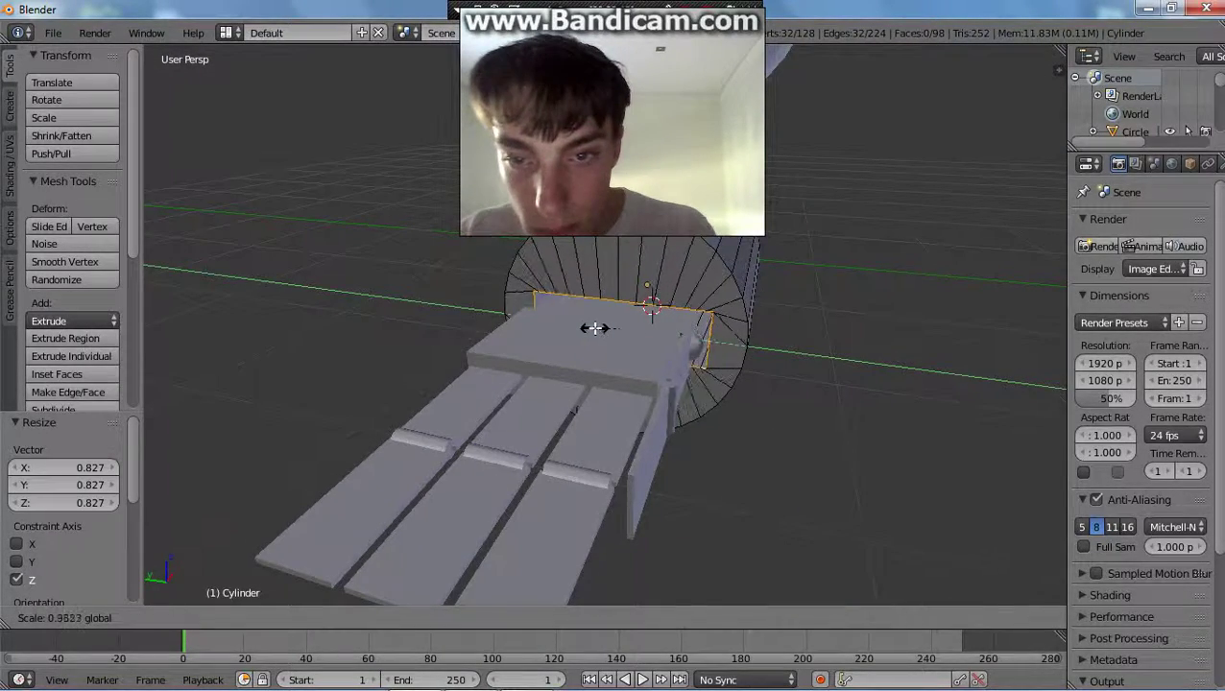
pyautogui.moveTo(595, 329); pyautogui.dragTo(599, 328)
pyautogui.moveTo(599, 329); pyautogui.dragTo(662, 404, button='middle')
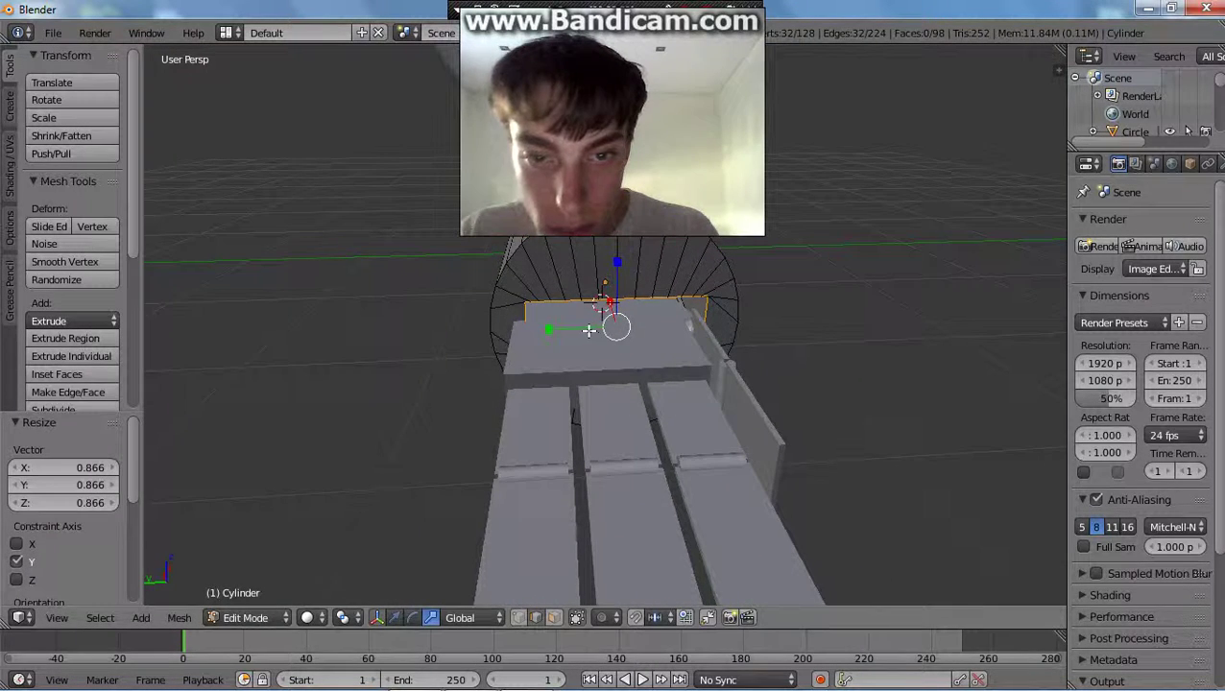
pyautogui.moveTo(589, 330); pyautogui.dragTo(590, 330)
pyautogui.moveTo(701, 407); pyautogui.dragTo(653, 413, button='middle')
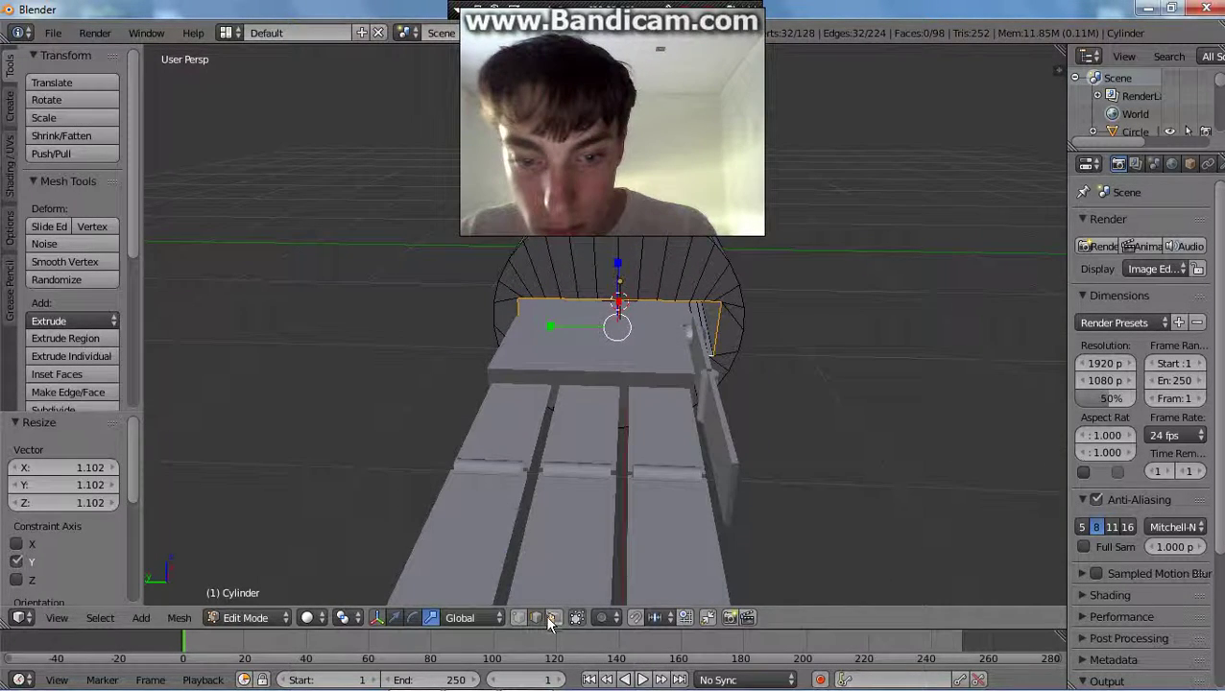
# Return to Object Mode and move the cylinder about 0.016 plus 0.033 along Y and 0.004 along Z to align the slot with the hand.
pyautogui.click(280, 619)
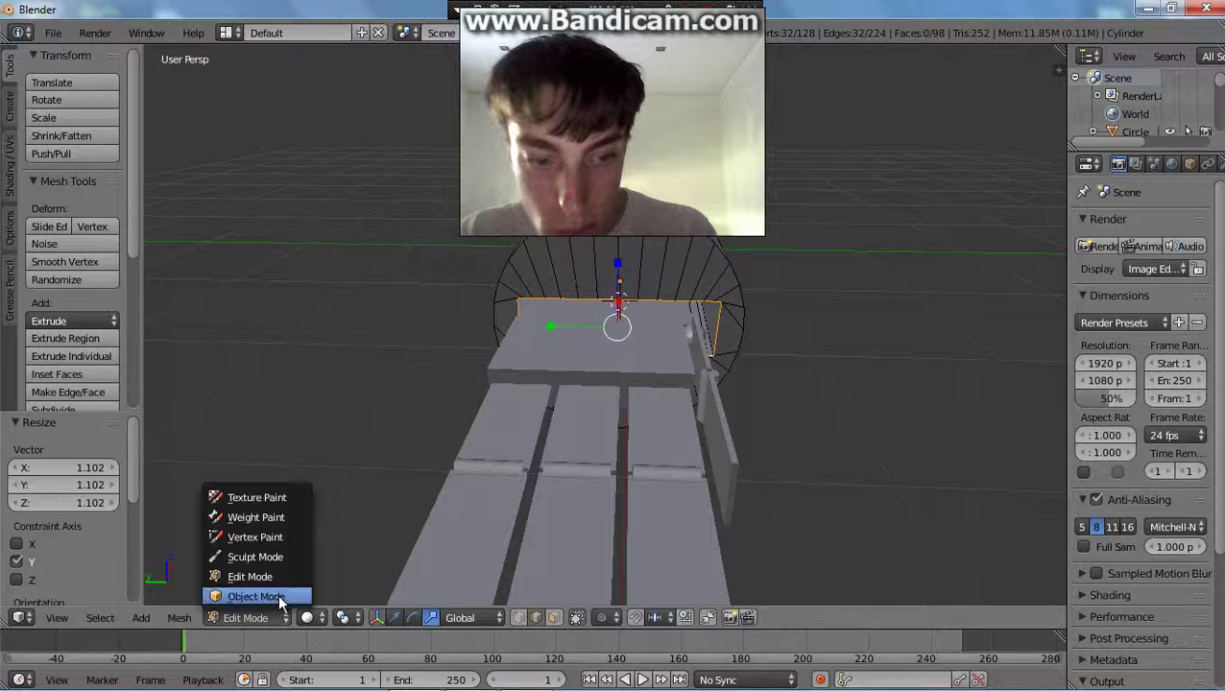
pyautogui.press('Tab')
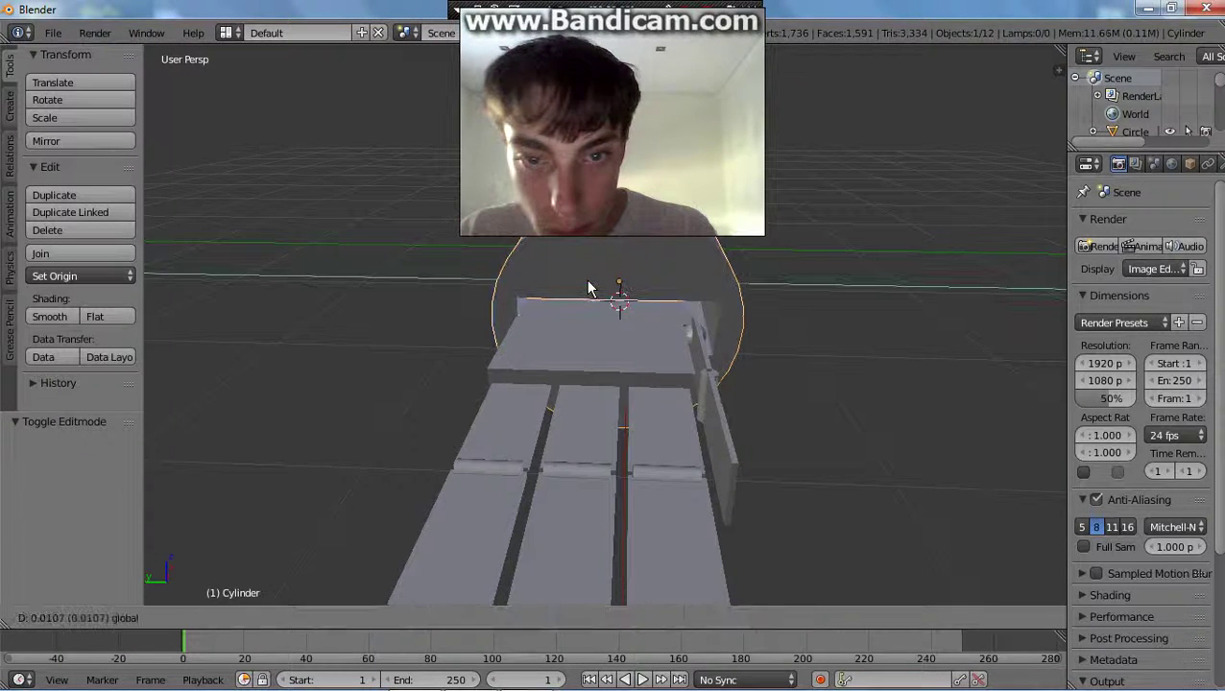
pyautogui.moveTo(589, 288); pyautogui.dragTo(602, 385)
pyautogui.moveTo(602, 385); pyautogui.dragTo(629, 370, button='middle')
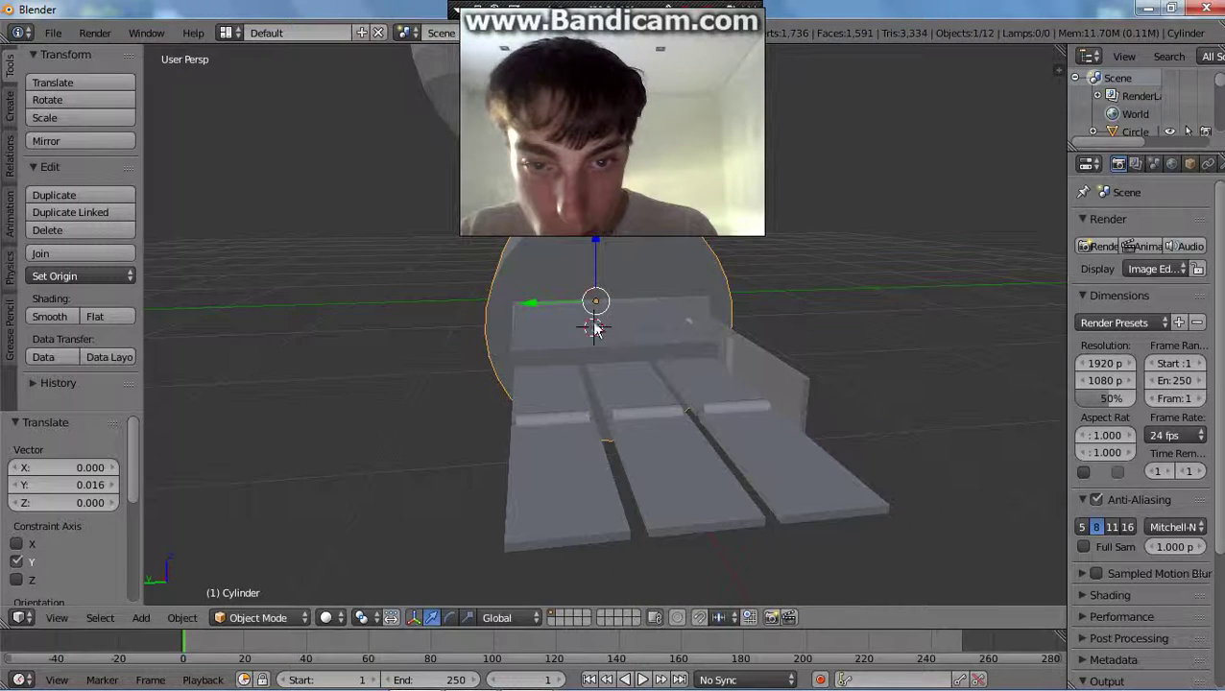
pyautogui.moveTo(569, 303); pyautogui.dragTo(564, 307)
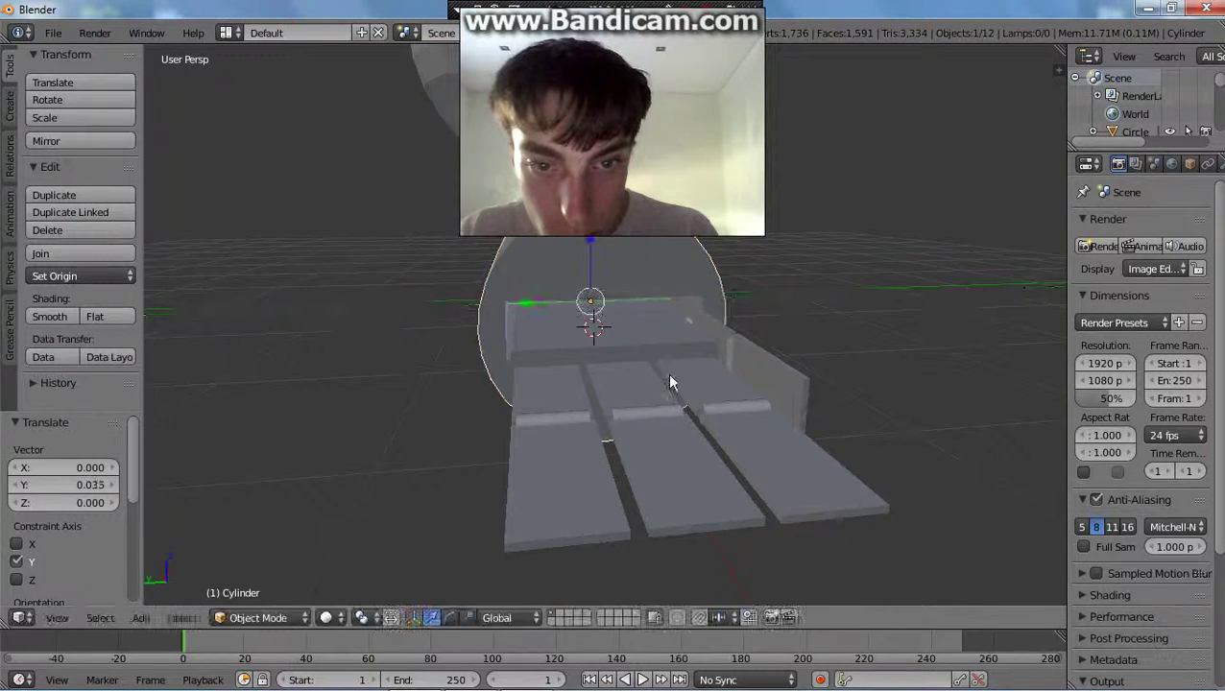
pyautogui.moveTo(668, 373); pyautogui.dragTo(570, 364, button='middle')
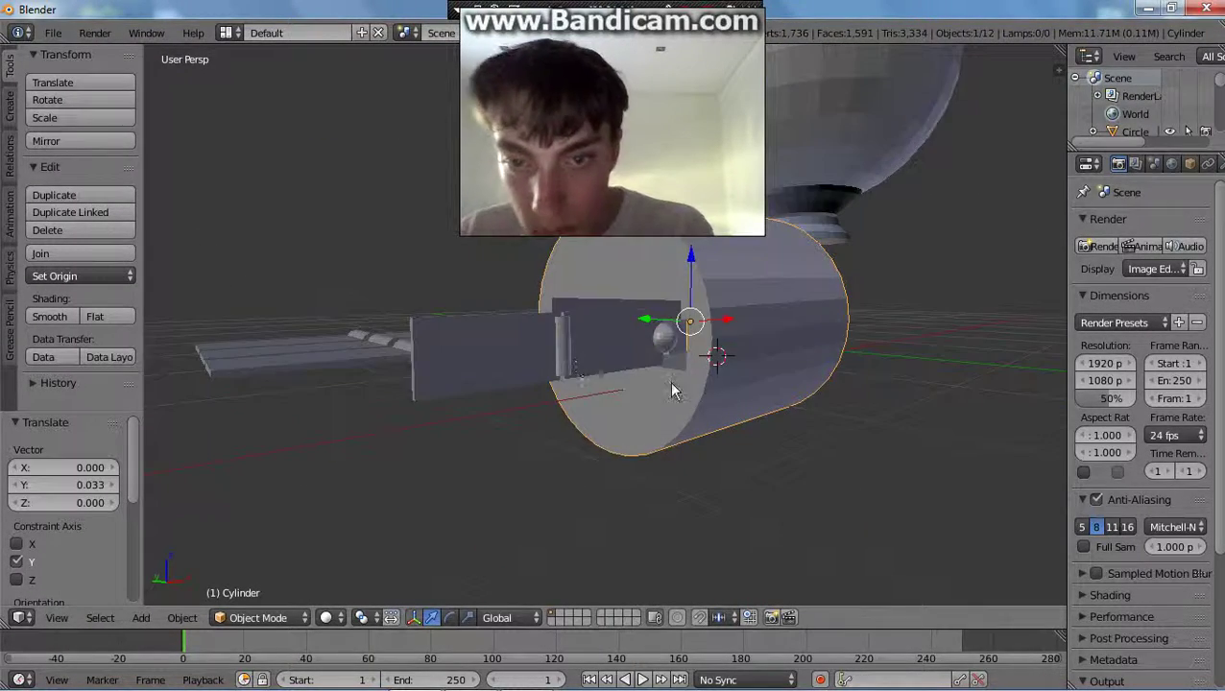
pyautogui.moveTo(669, 381); pyautogui.dragTo(601, 341, button='middle')
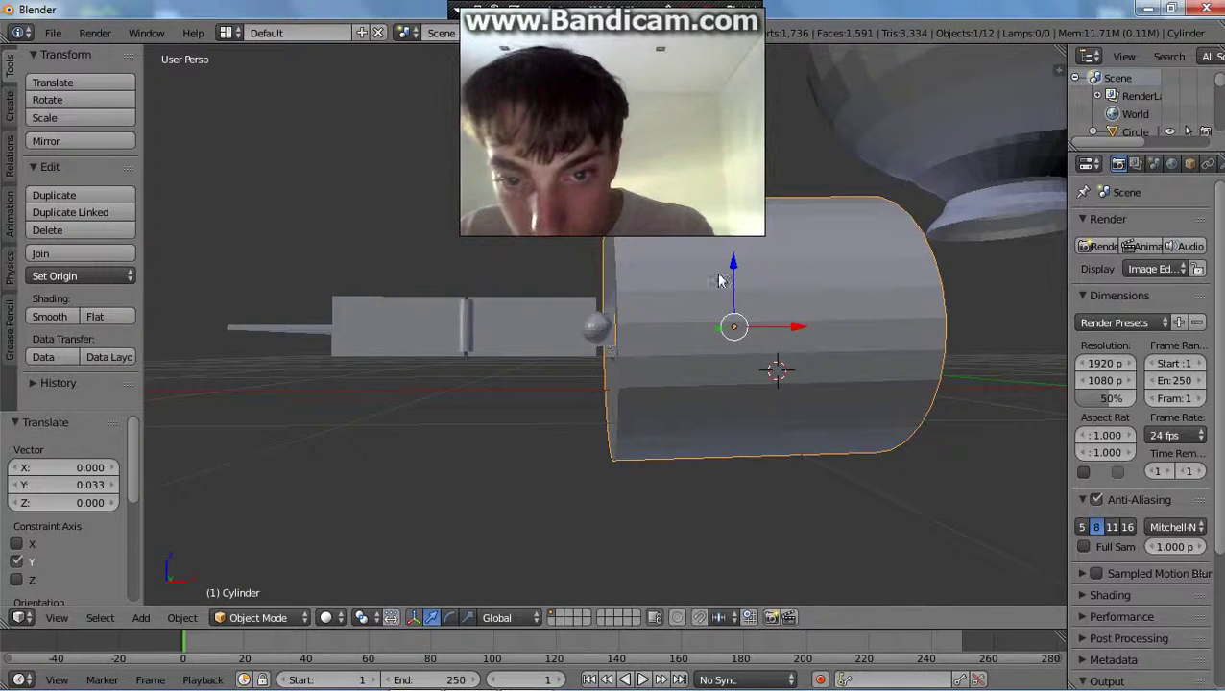
pyautogui.moveTo(733, 265); pyautogui.dragTo(731, 268)
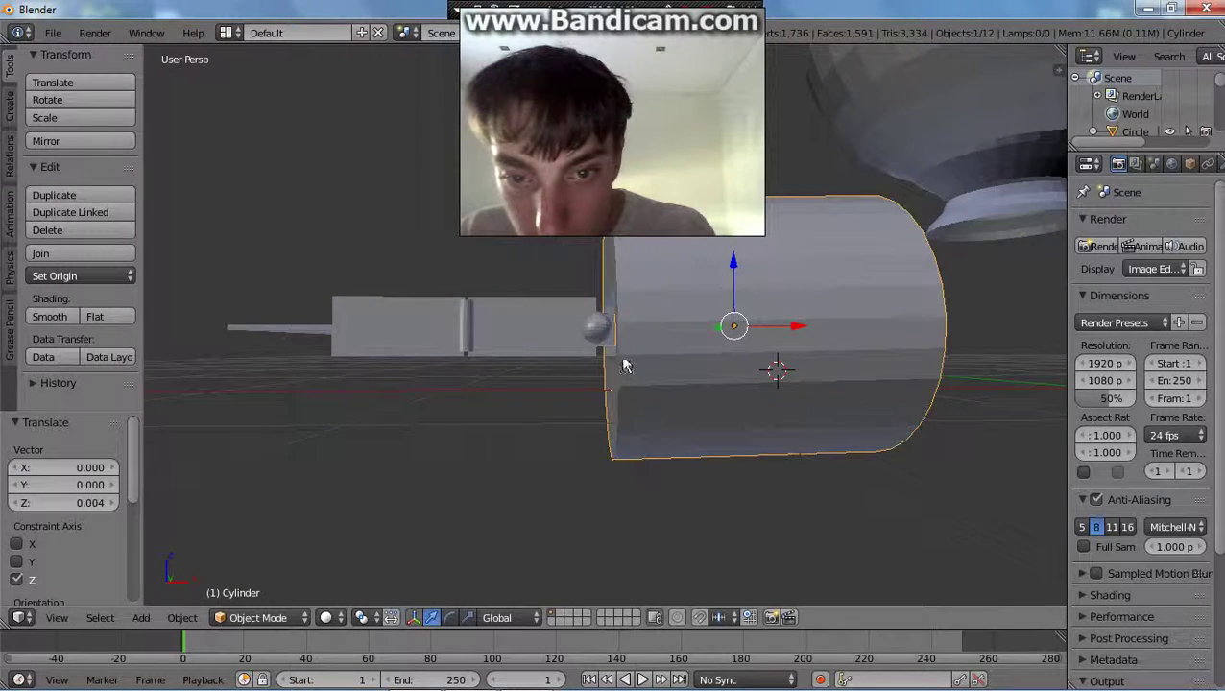
# Box-select the cylinder together with all the hand parts and move them about -1.366 along X.
pyautogui.moveTo(623, 361); pyautogui.dragTo(856, 407, button='middle')
pyautogui.scroll(-4, 784, 422)
pyautogui.moveTo(597, 420); pyautogui.dragTo(631, 467, button='middle')
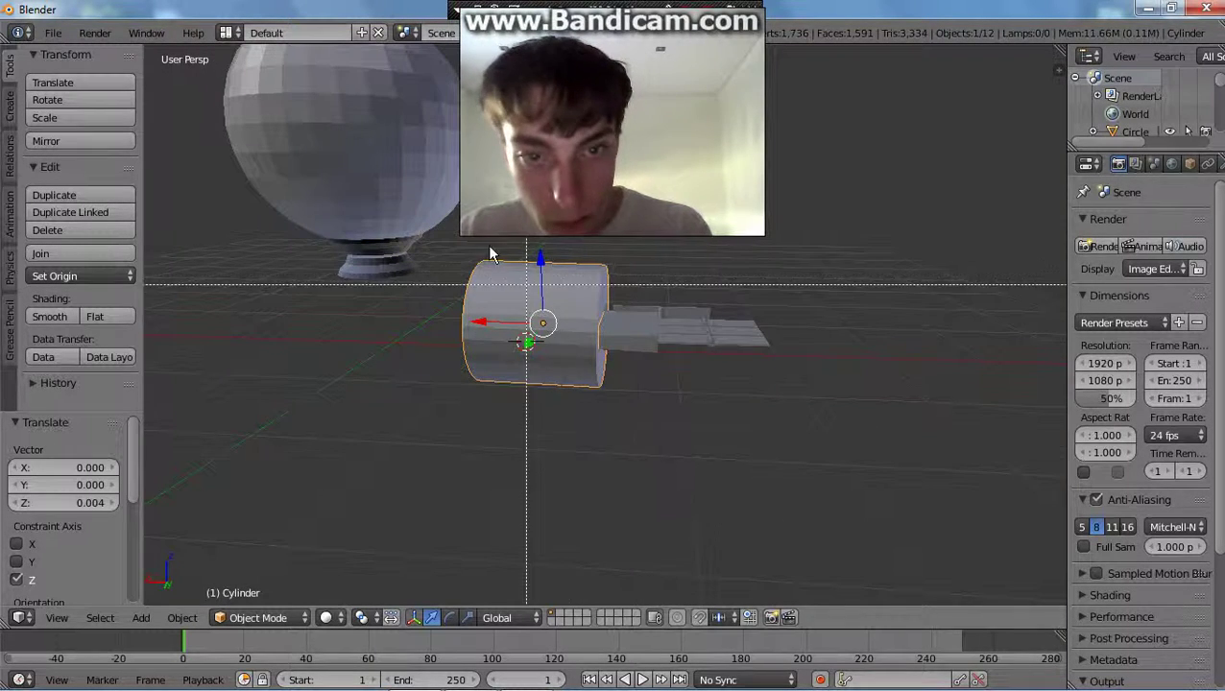
pyautogui.press('b')
pyautogui.moveTo(458, 242); pyautogui.dragTo(818, 419)
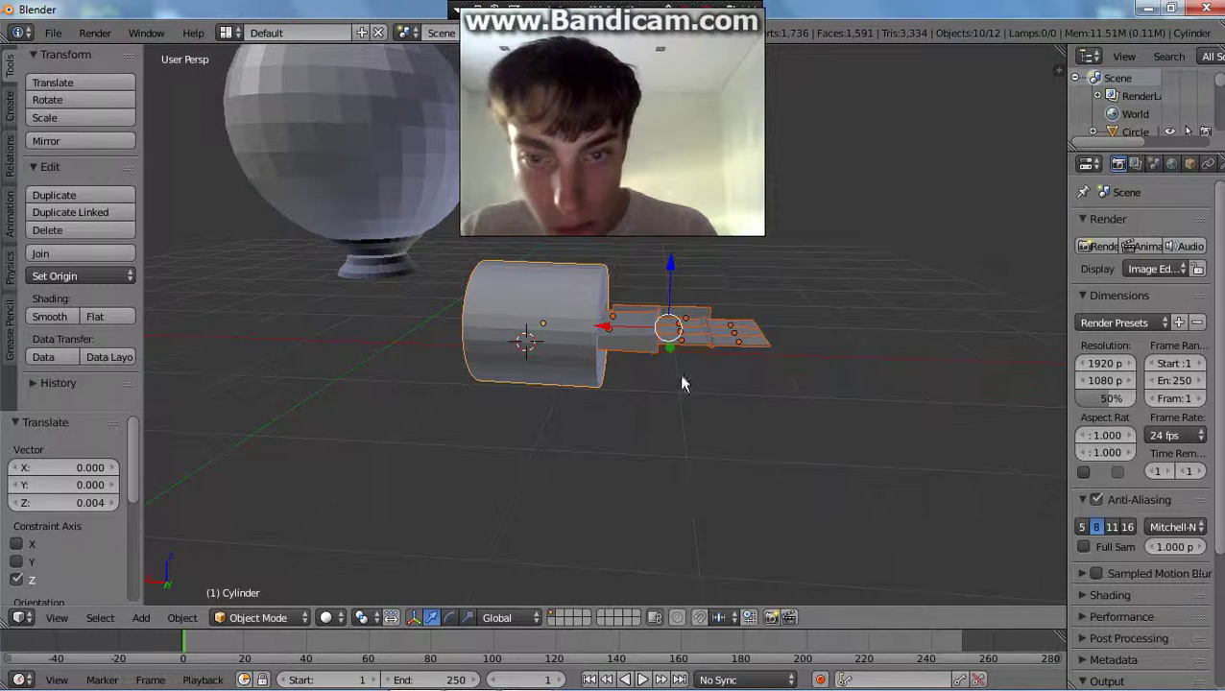
pyautogui.moveTo(606, 325); pyautogui.dragTo(748, 338)
# Select only the cylinder, enter Edit Mode, and move its closed end face about 2.119 along X to lengthen the arm.
pyautogui.moveTo(664, 423); pyautogui.dragTo(691, 421, button='middle')
pyautogui.rightClick(631, 317)
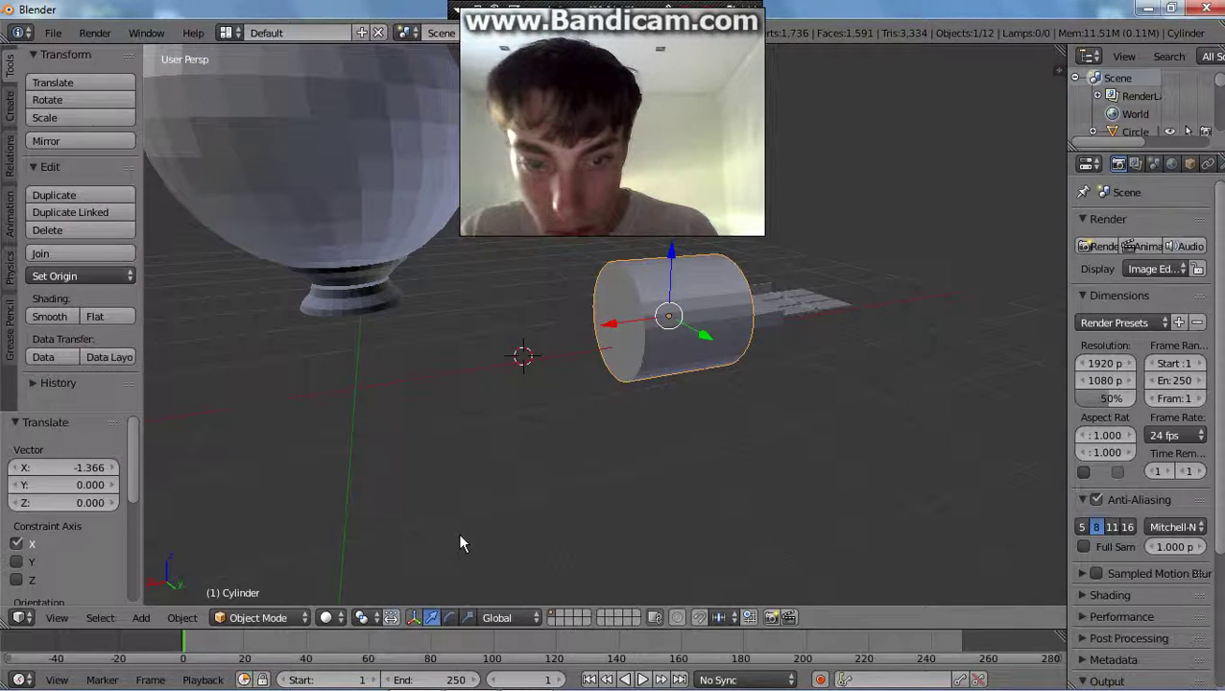
pyautogui.click(258, 618)
pyautogui.click(273, 577)
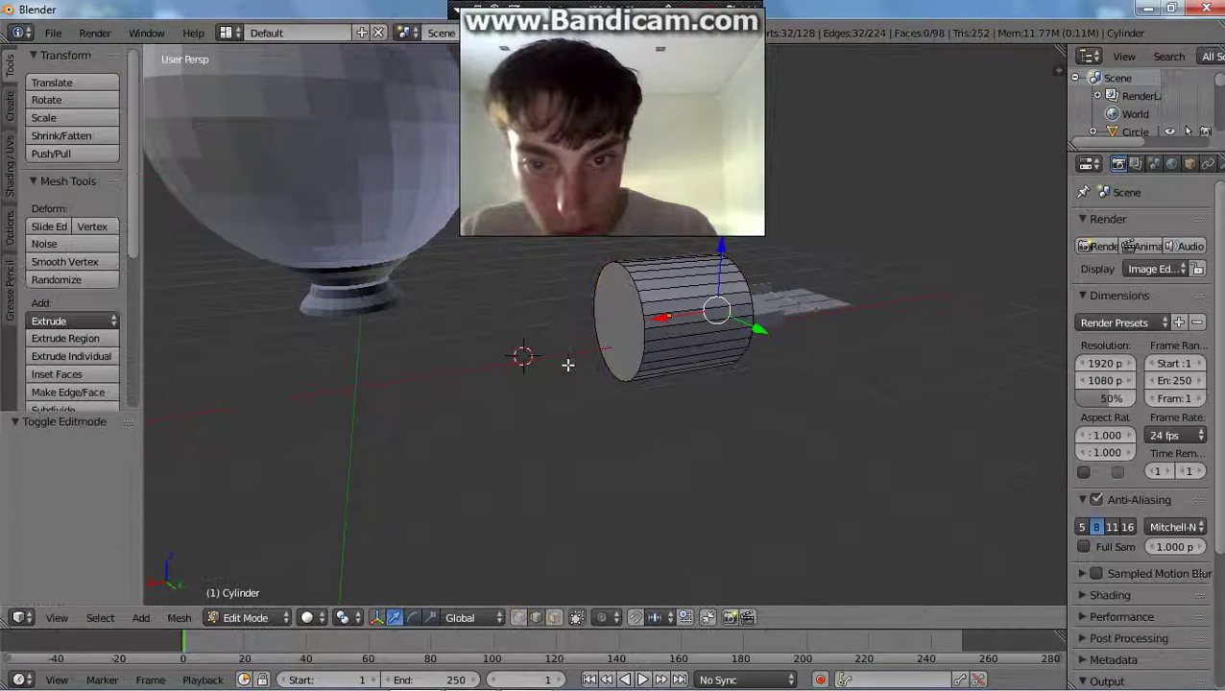
pyautogui.rightClick(624, 331)
pyautogui.keyDown('alt'); pyautogui.rightClick(629, 338); pyautogui.keyUp('alt')
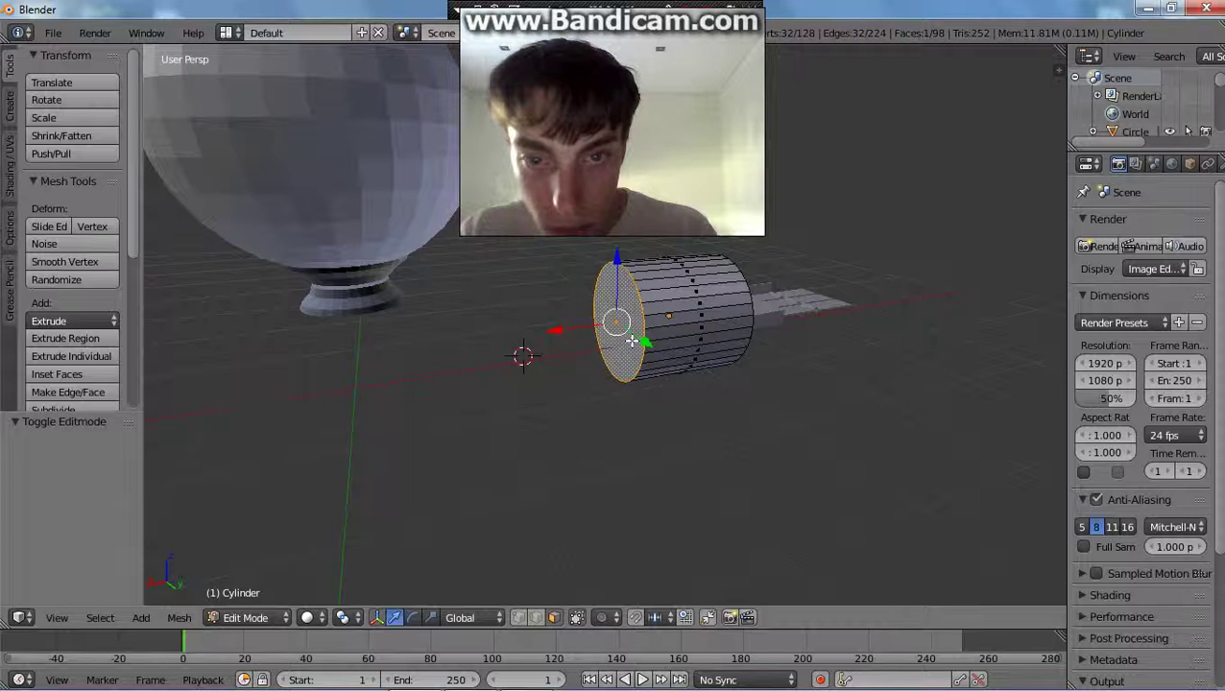
pyautogui.moveTo(531, 331); pyautogui.dragTo(326, 351)
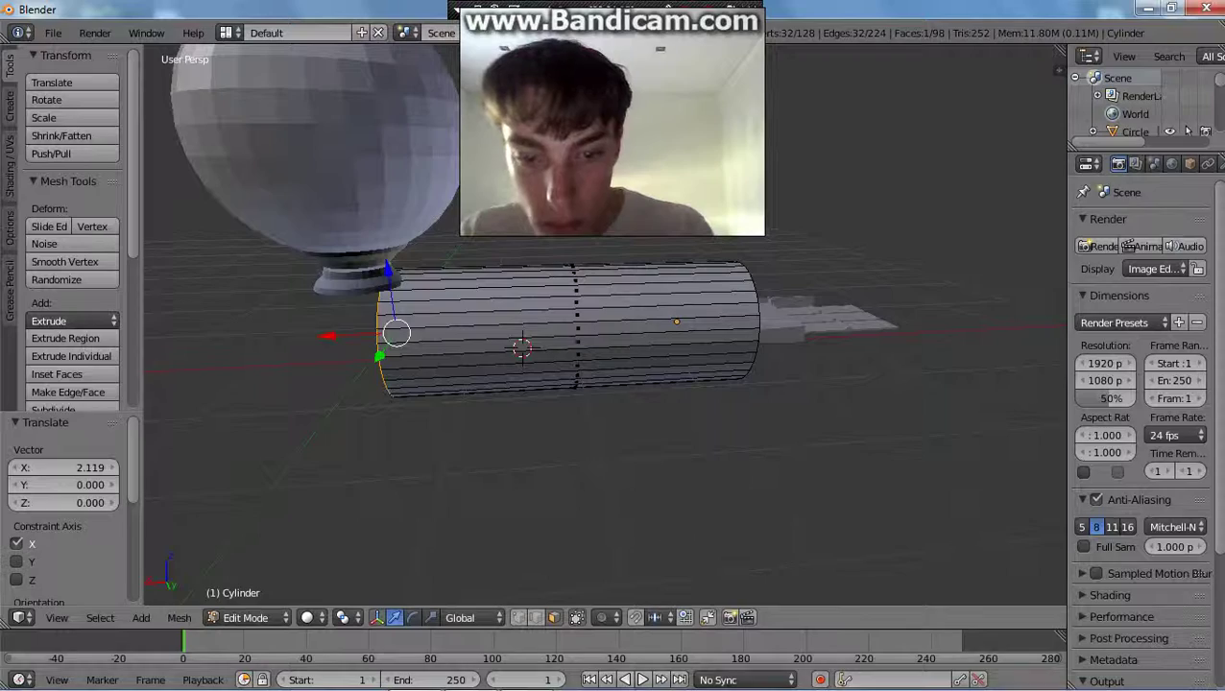
# Switch to the photo viewer to examine the arm and hand on the reference poster, and return to Blender.
pyautogui.click(524, 674)
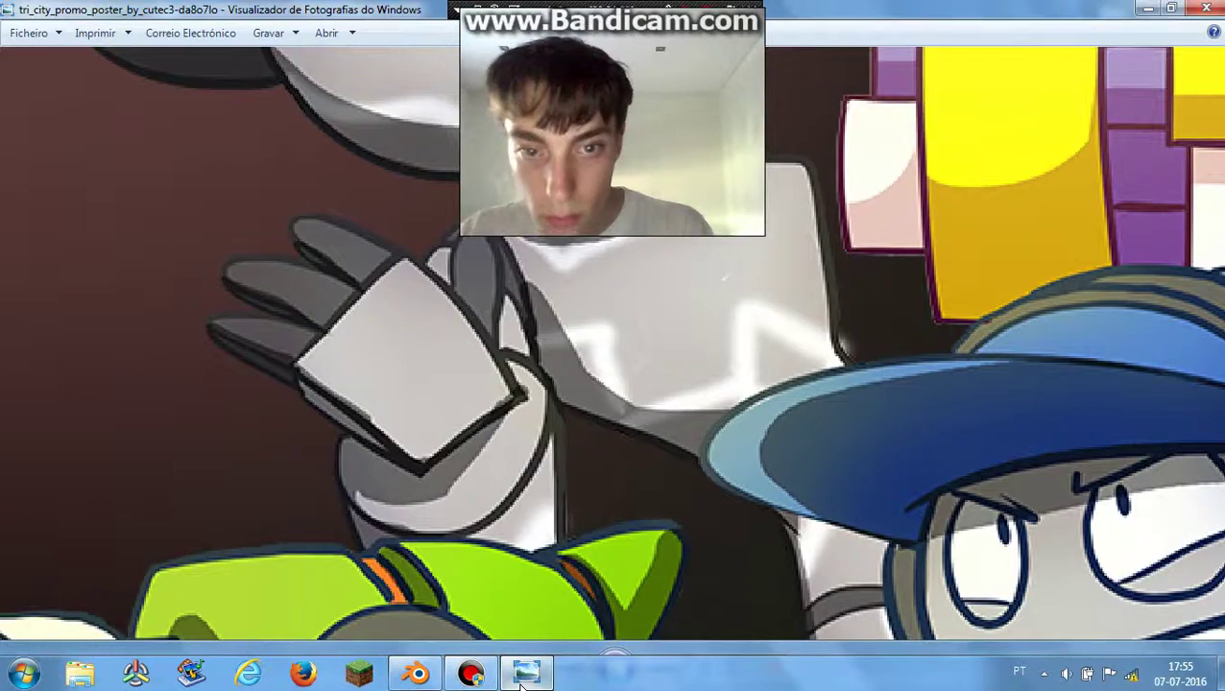
pyautogui.click(524, 674)
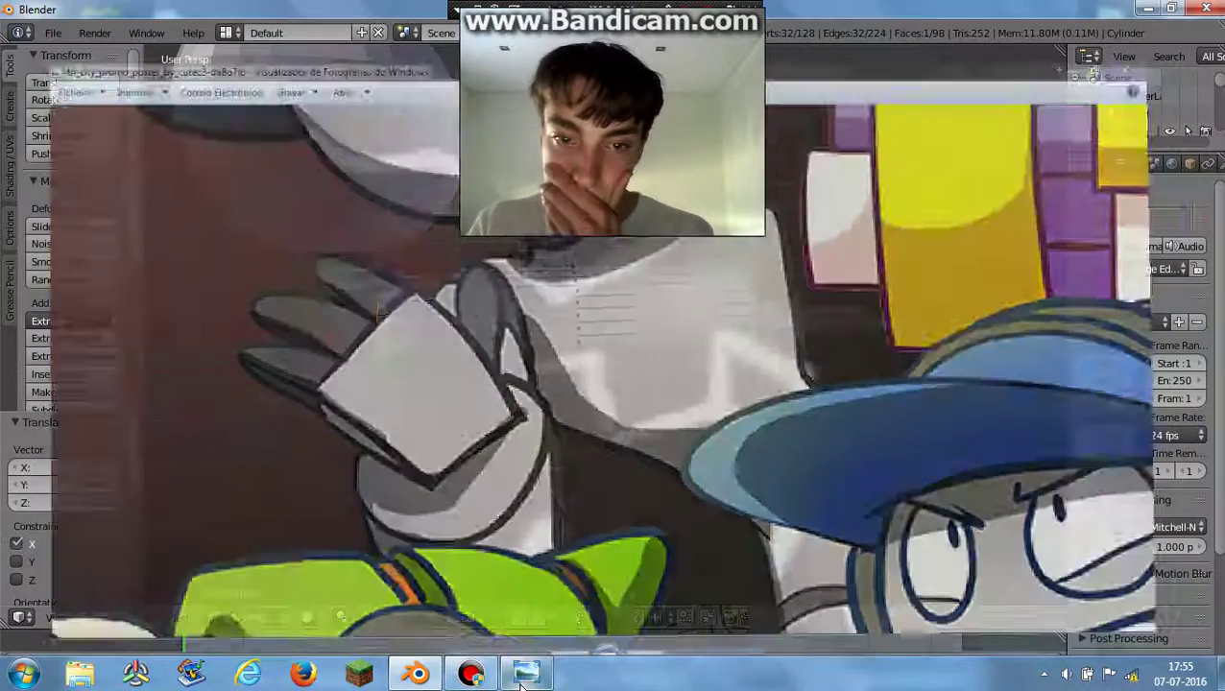
# Select the full ring of 32 long side faces around the arm cylinder with Pick Shortest Path.
pyautogui.moveTo(784, 500); pyautogui.dragTo(577, 475, button='middle')
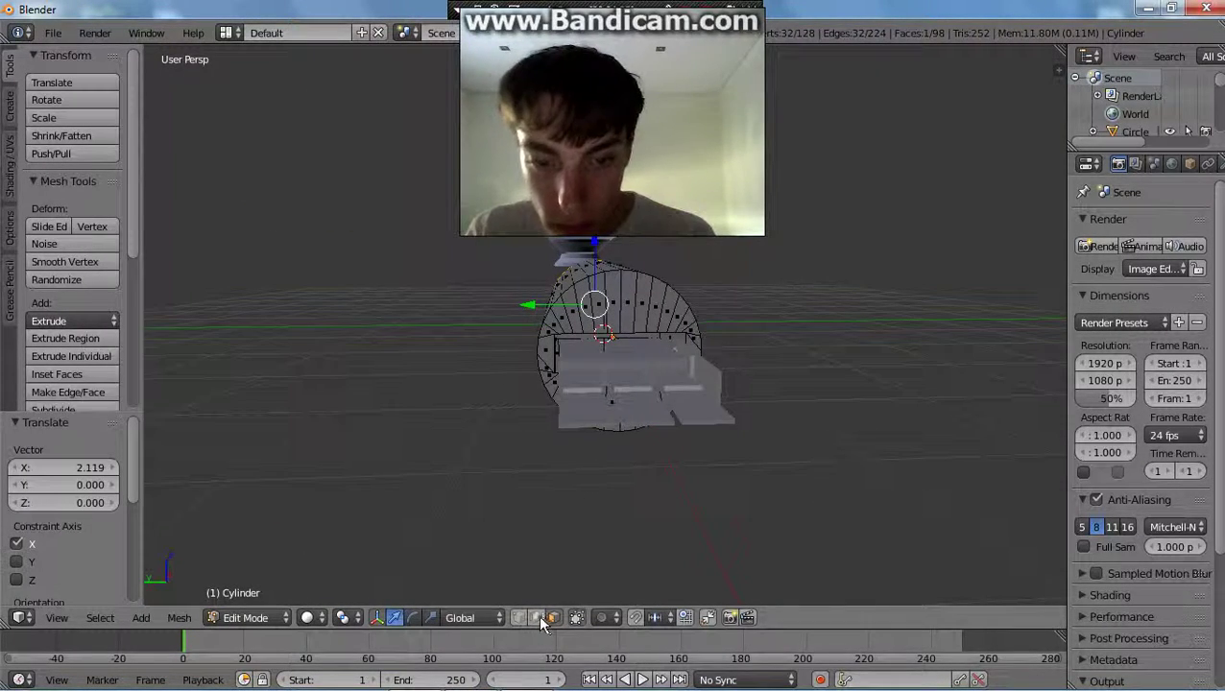
pyautogui.moveTo(638, 424); pyautogui.dragTo(627, 383, button='middle')
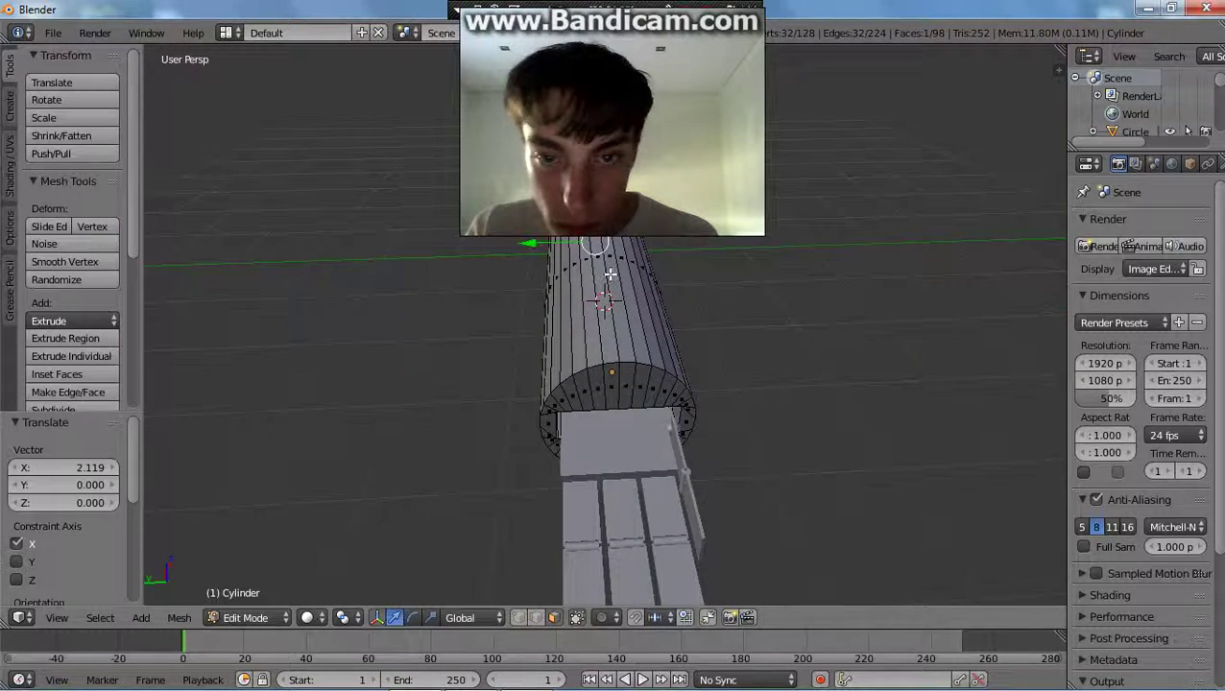
pyautogui.moveTo(637, 295); pyautogui.dragTo(709, 309, button='middle')
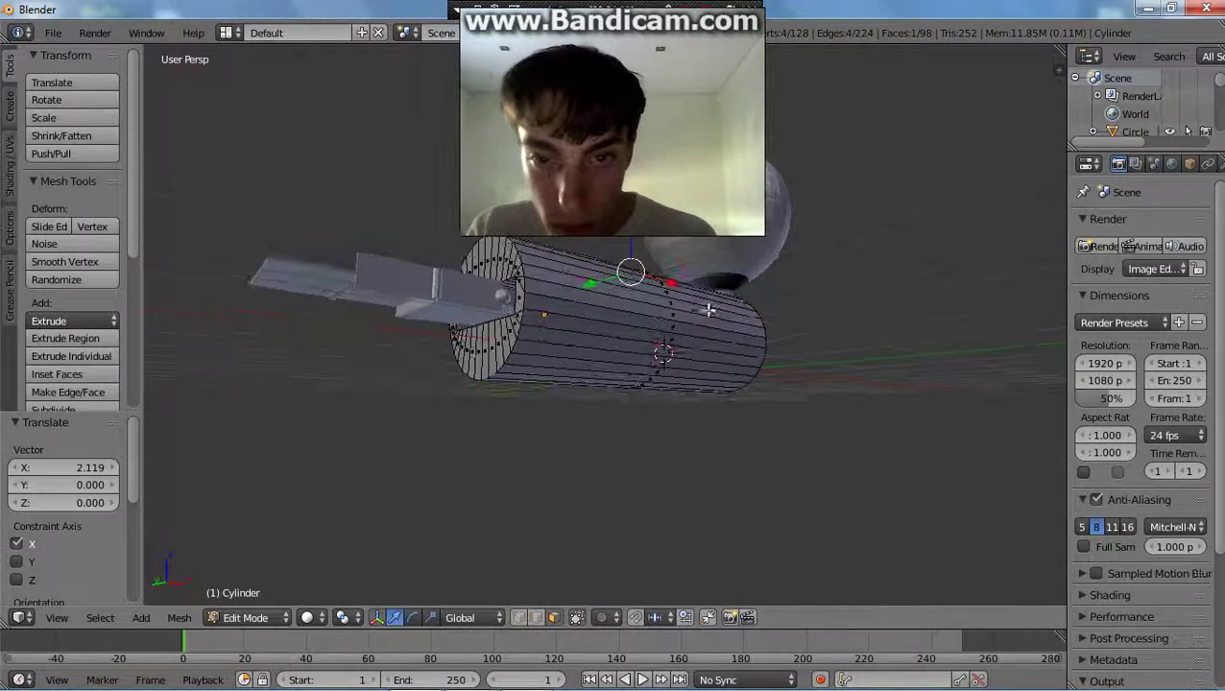
pyautogui.keyDown('ctrl'); pyautogui.click(650, 360); pyautogui.keyUp('ctrl')
pyautogui.moveTo(664, 413); pyautogui.dragTo(796, 426, button='middle')
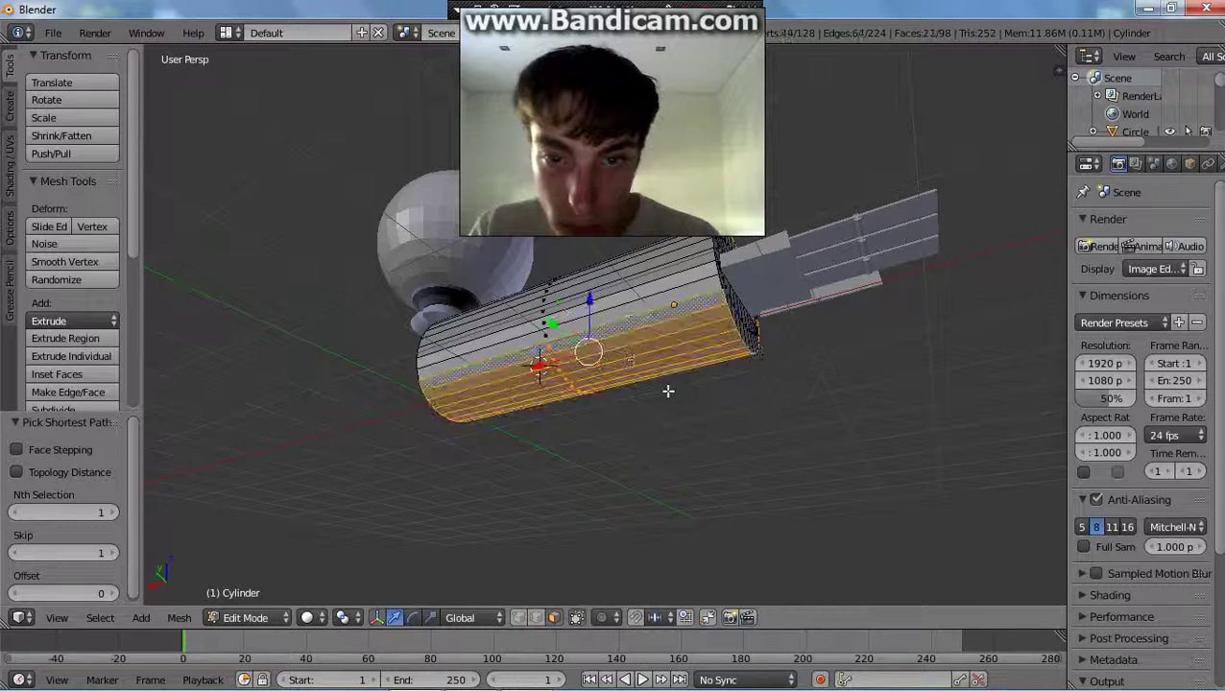
pyautogui.moveTo(668, 391); pyautogui.dragTo(673, 362, button='middle')
pyautogui.keyDown('ctrl'); pyautogui.click(666, 274); pyautogui.keyUp('ctrl')
pyautogui.moveTo(664, 273); pyautogui.dragTo(619, 411, button='middle')
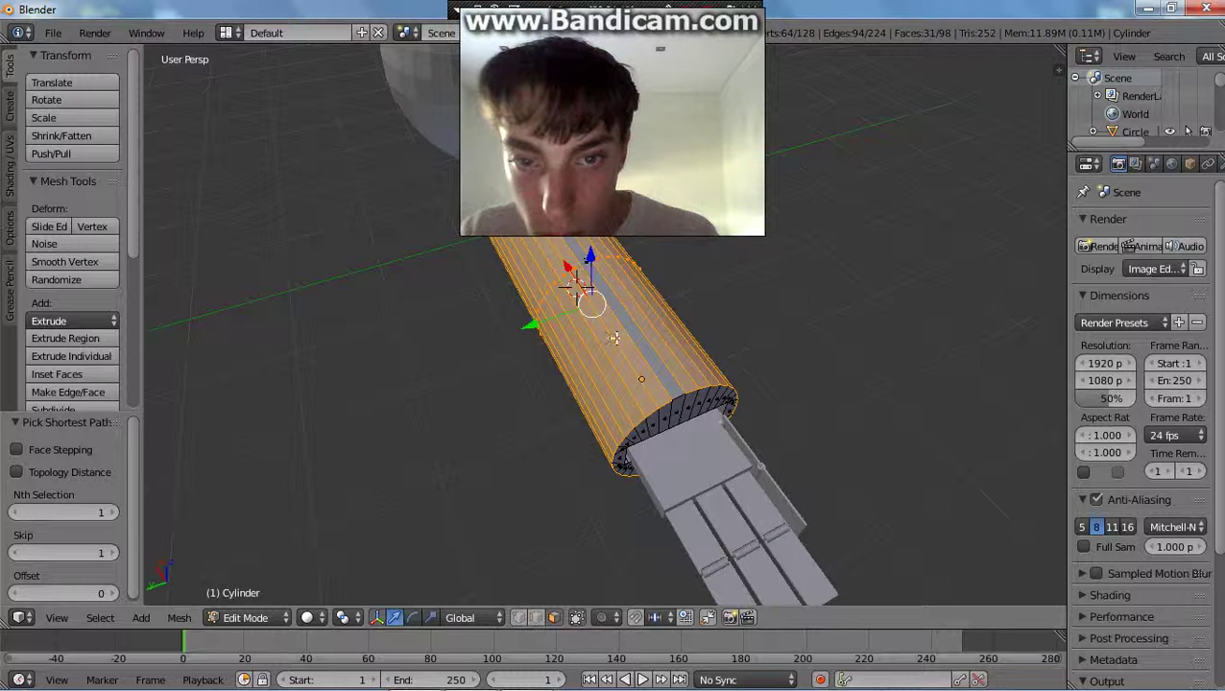
pyautogui.moveTo(613, 337); pyautogui.dragTo(663, 341, button='middle')
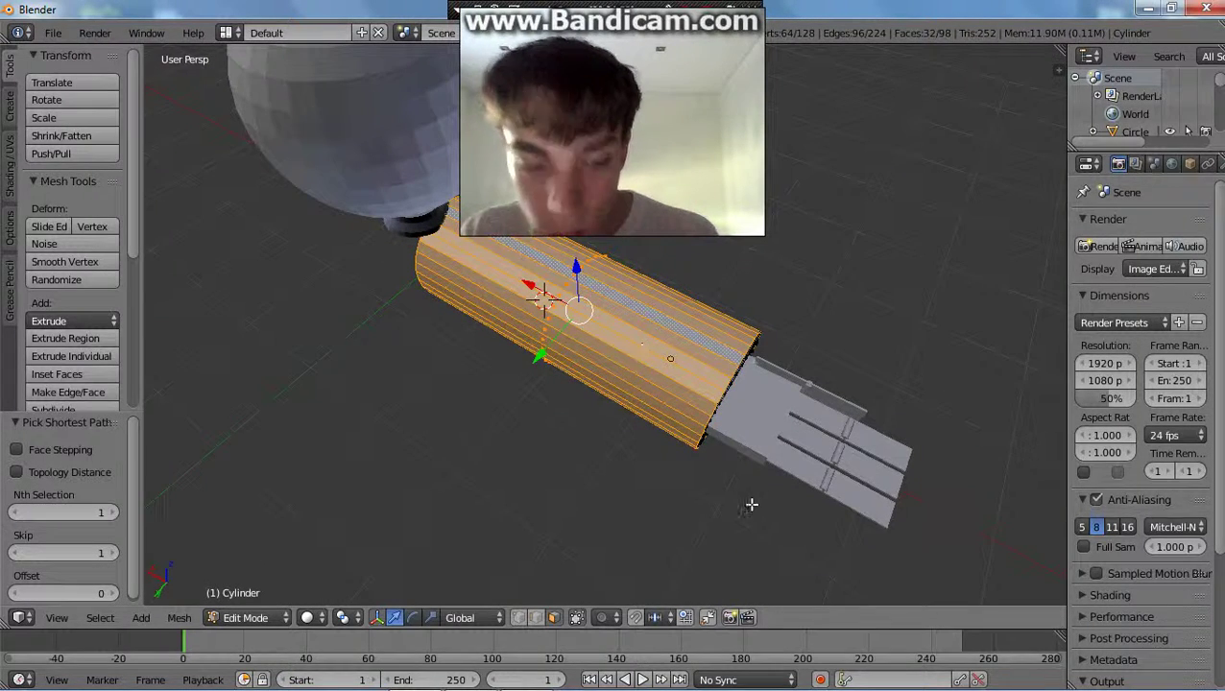
pyautogui.moveTo(778, 567); pyautogui.dragTo(645, 446, button='middle')
# Scale the selected side faces uniformly to about 0.902, and stretch them along X by about 1.092.
pyautogui.press('s')
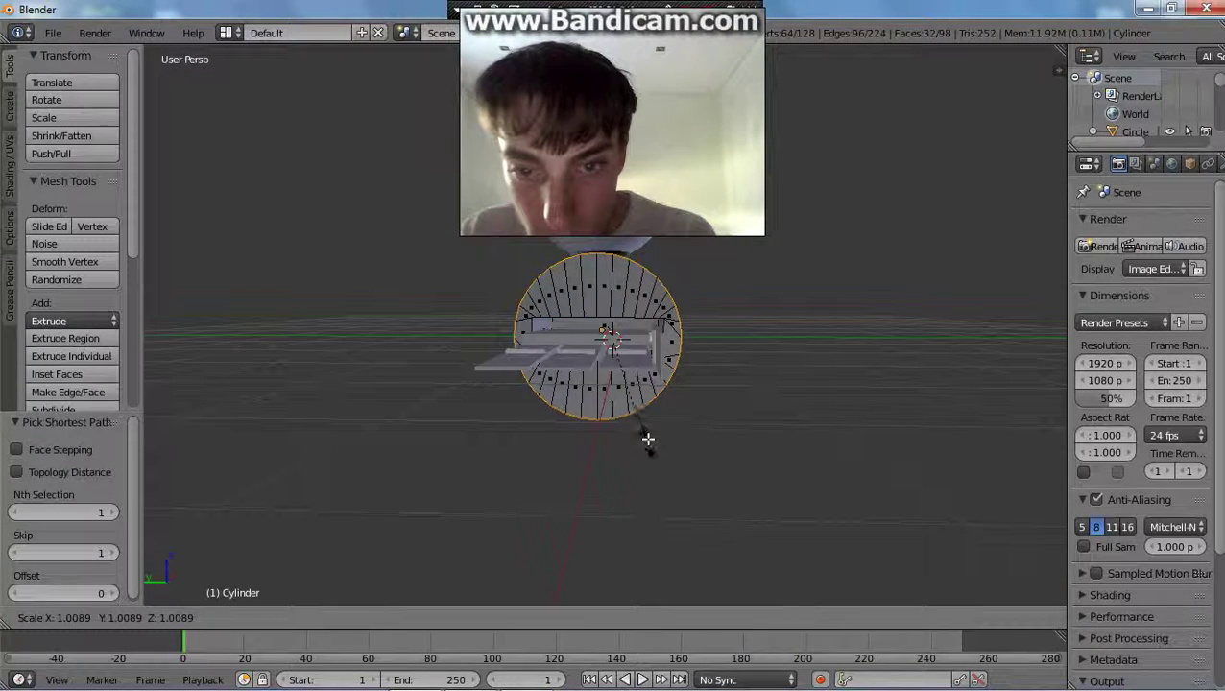
pyautogui.press('Escape')
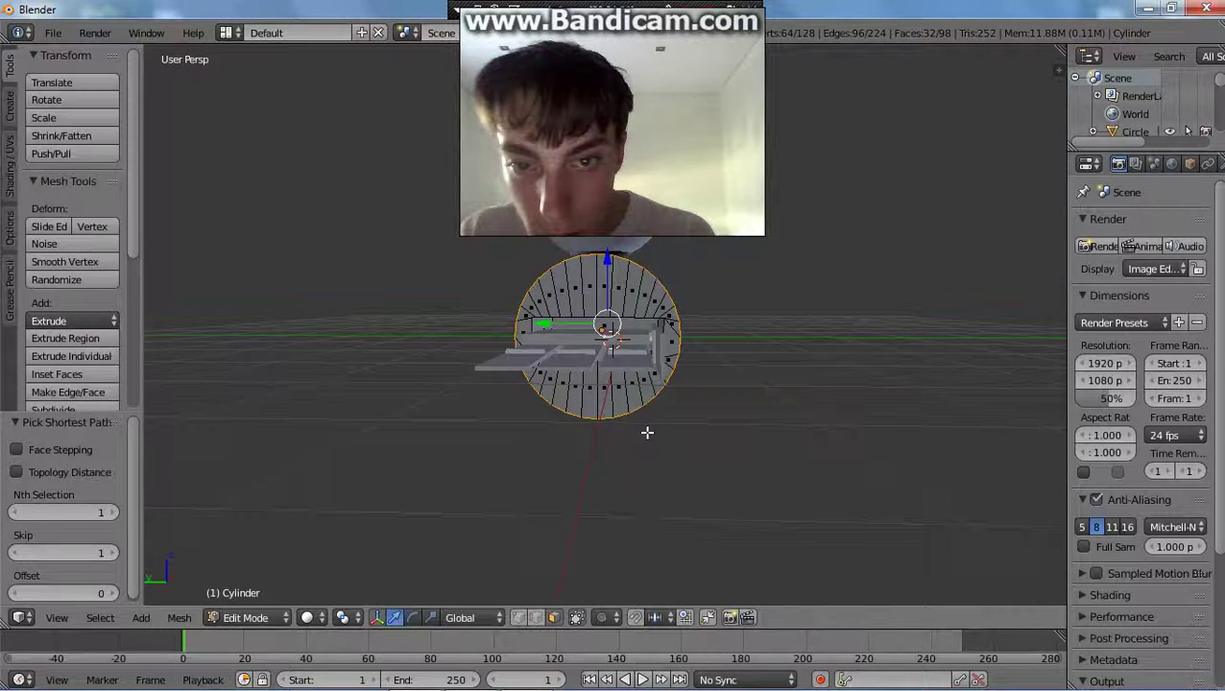
pyautogui.press('s')
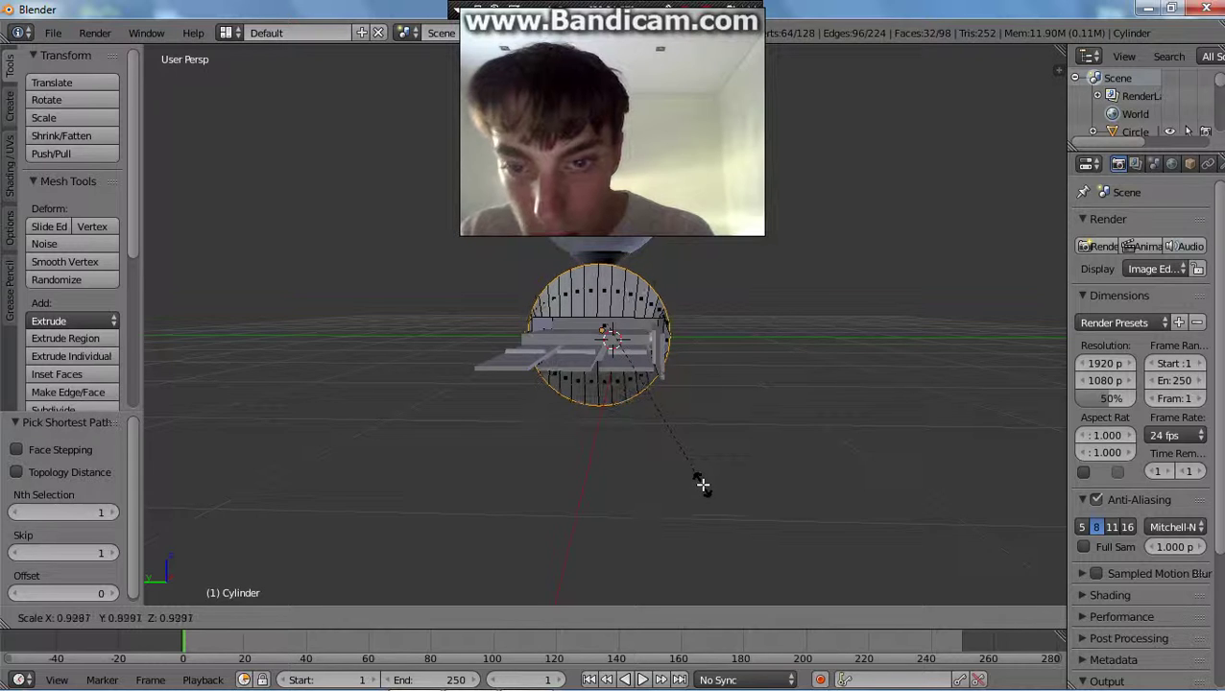
pyautogui.click(705, 485)
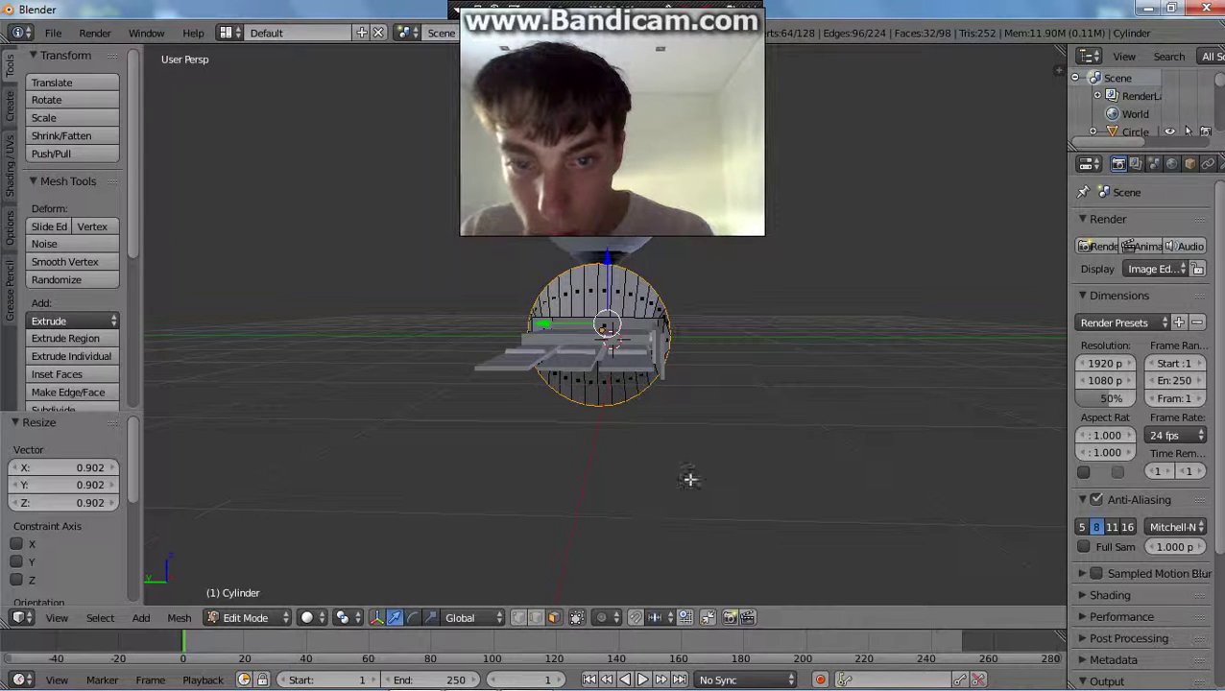
pyautogui.moveTo(689, 481); pyautogui.dragTo(533, 538, button='middle')
pyautogui.click(432, 618)
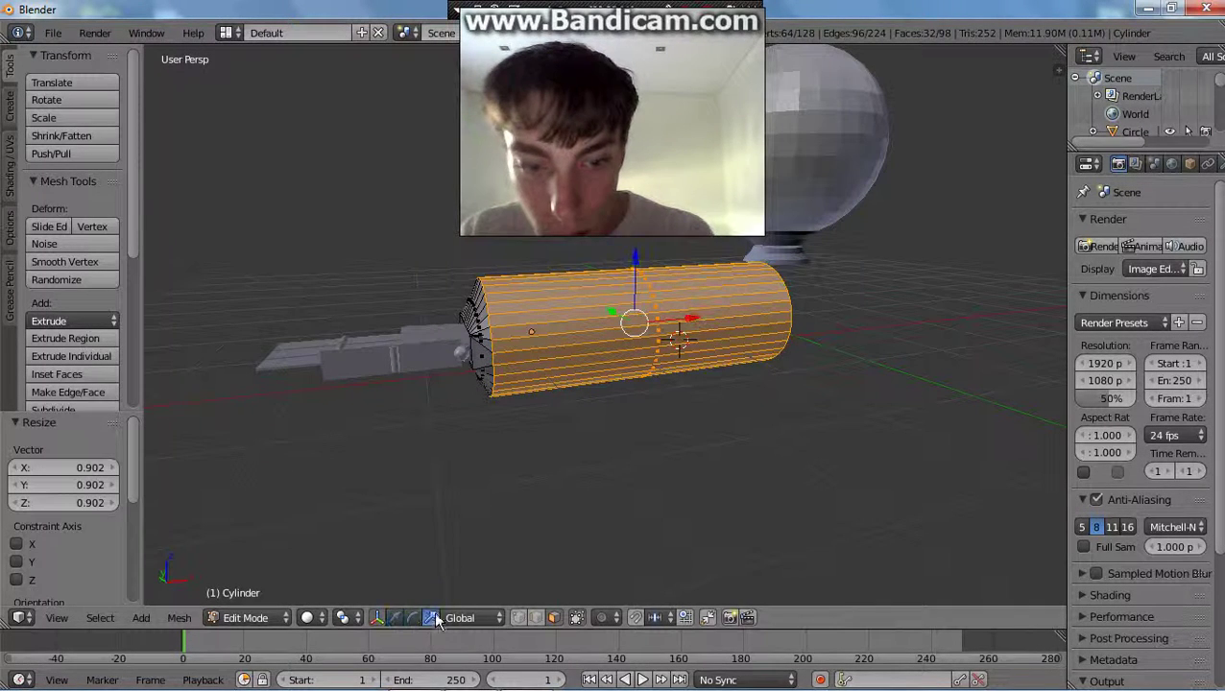
pyautogui.moveTo(694, 320); pyautogui.dragTo(701, 320)
pyautogui.moveTo(662, 404); pyautogui.dragTo(578, 472, button='middle')
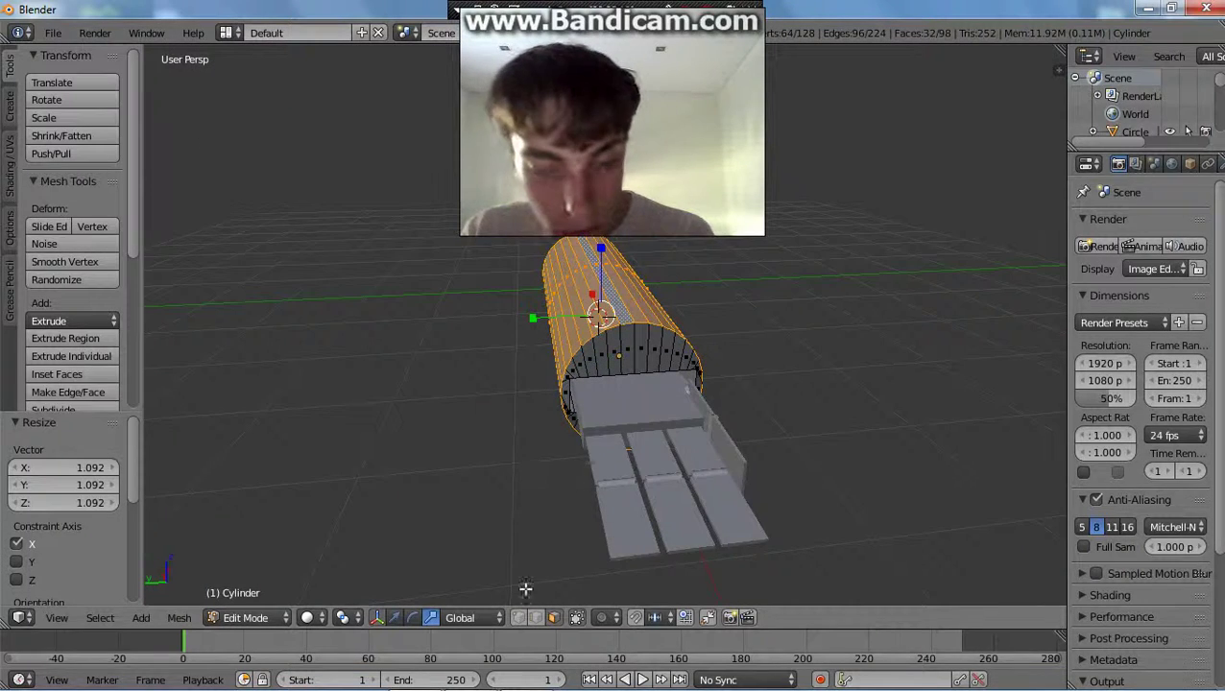
pyautogui.moveTo(445, 593); pyautogui.dragTo(645, 538, button='middle')
# Switch to the photo viewer to examine the raised arm and its taper on the reference poster, and return to Blender.
pyautogui.click(524, 676)
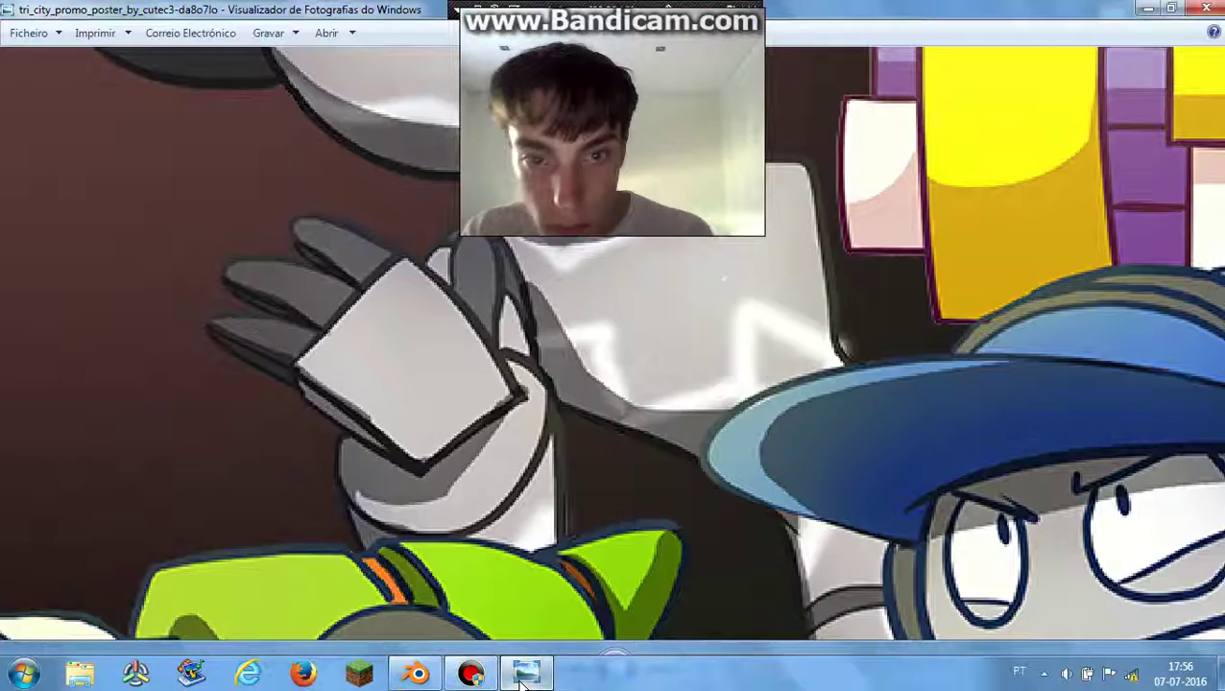
pyautogui.moveTo(799, 262); pyautogui.dragTo(768, 544)
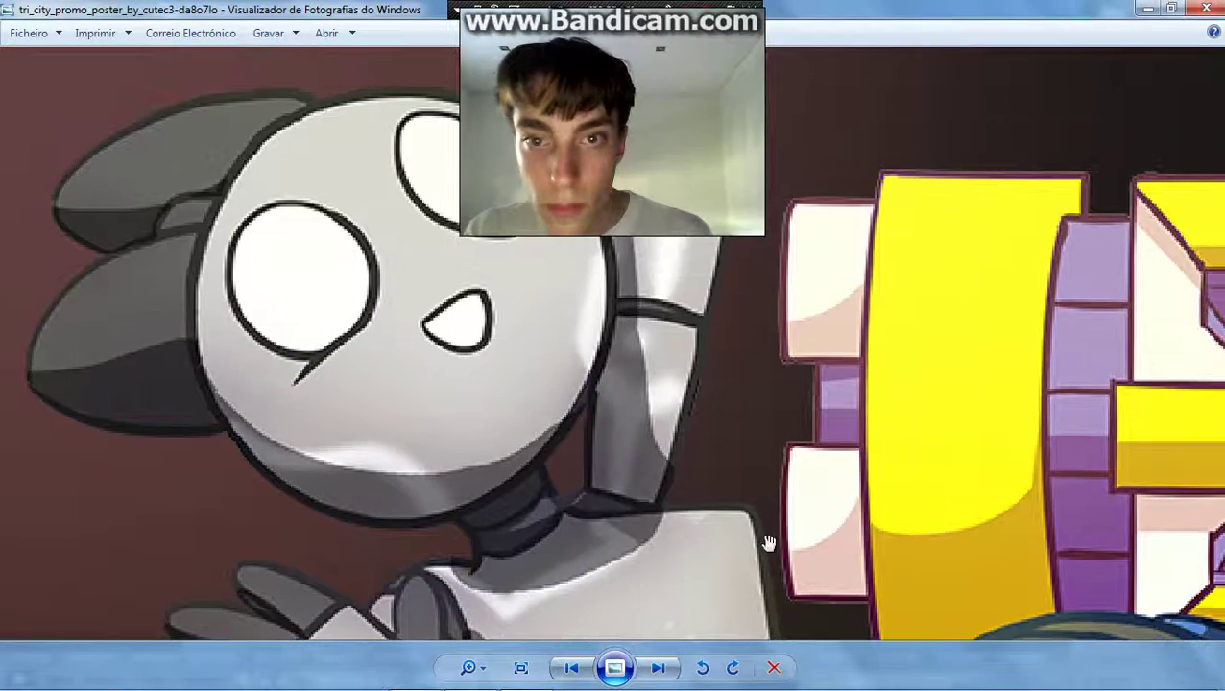
pyautogui.moveTo(785, 334); pyautogui.dragTo(801, 518)
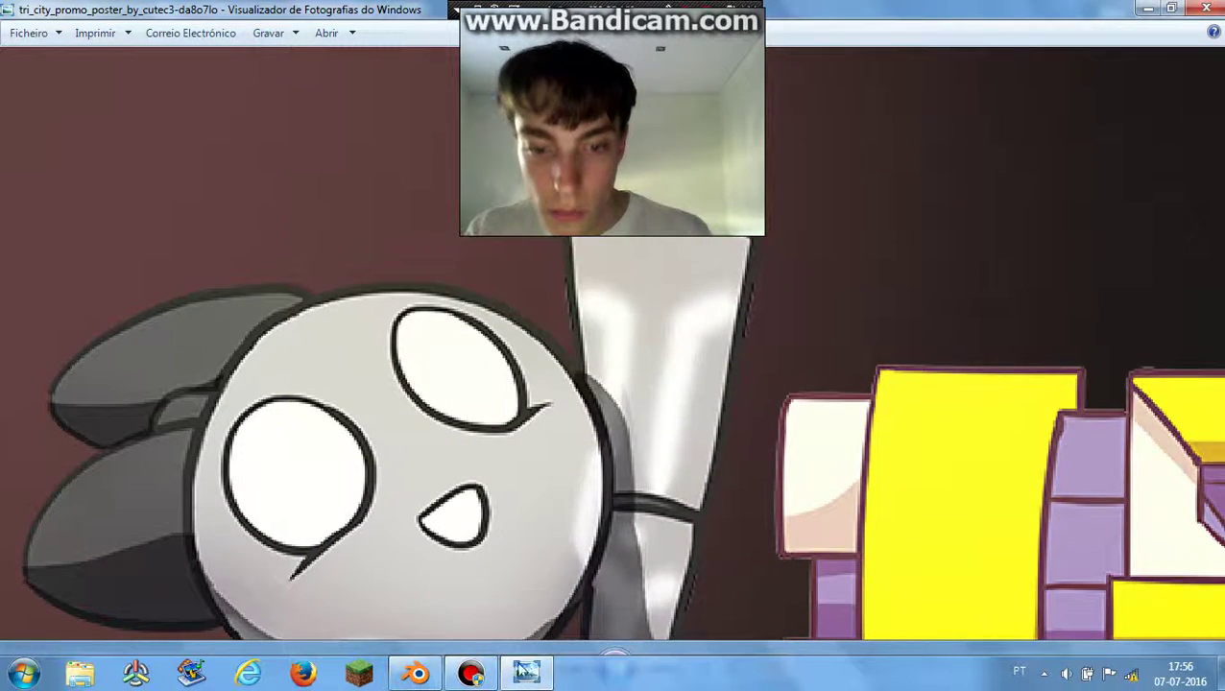
pyautogui.click(436, 676)
# Select the arm cylinder's closed end face and scale it to about 0.708, and again by about 1.089.
pyautogui.moveTo(615, 412); pyautogui.dragTo(590, 423, button='middle')
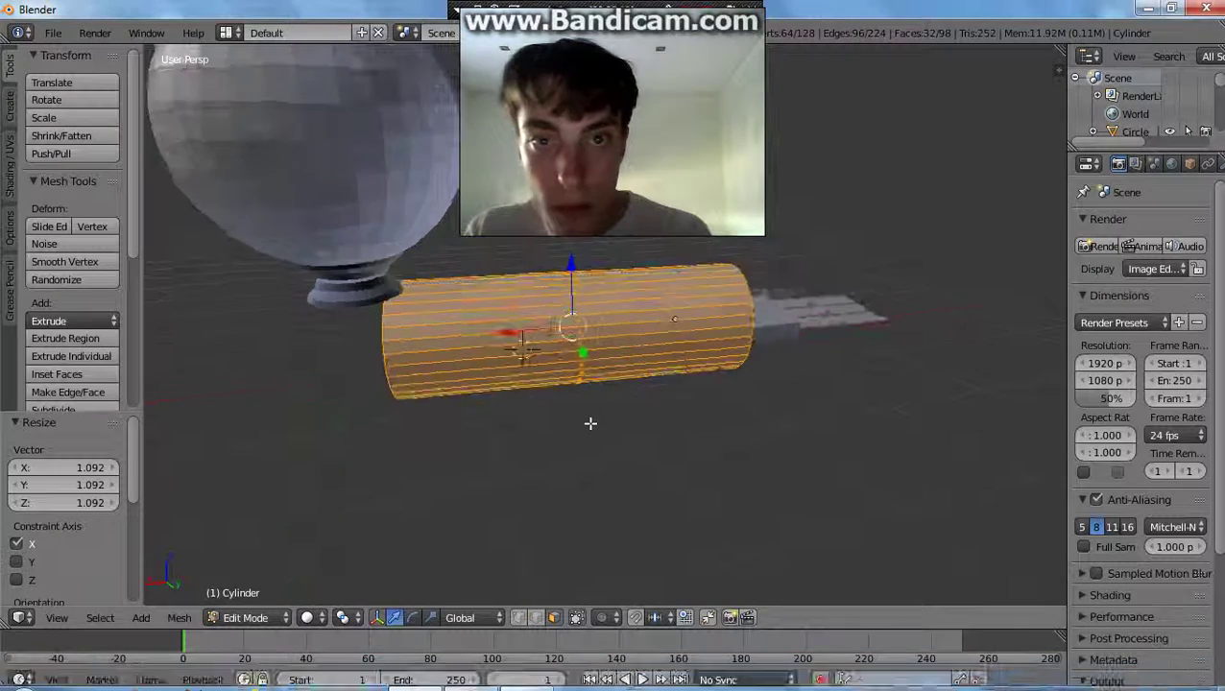
pyautogui.scroll(-2, 596, 421)
pyautogui.scroll(2, 596, 422)
pyautogui.moveTo(513, 455); pyautogui.dragTo(626, 588, button='middle')
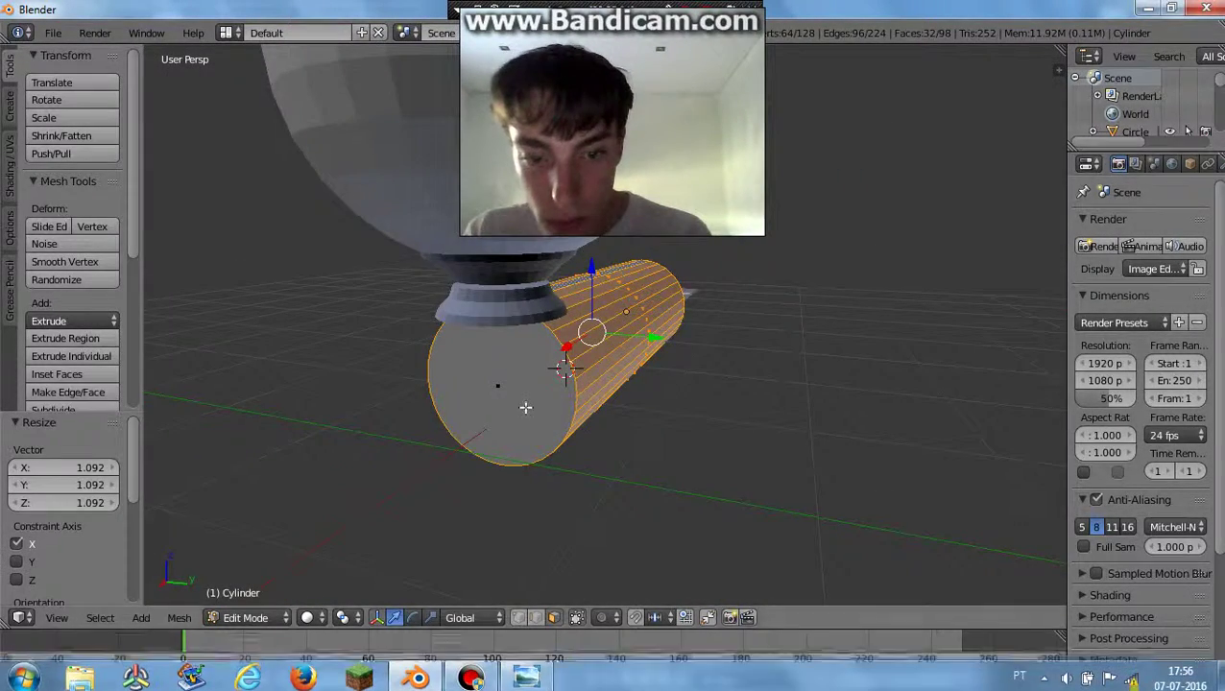
pyautogui.rightClick(510, 437)
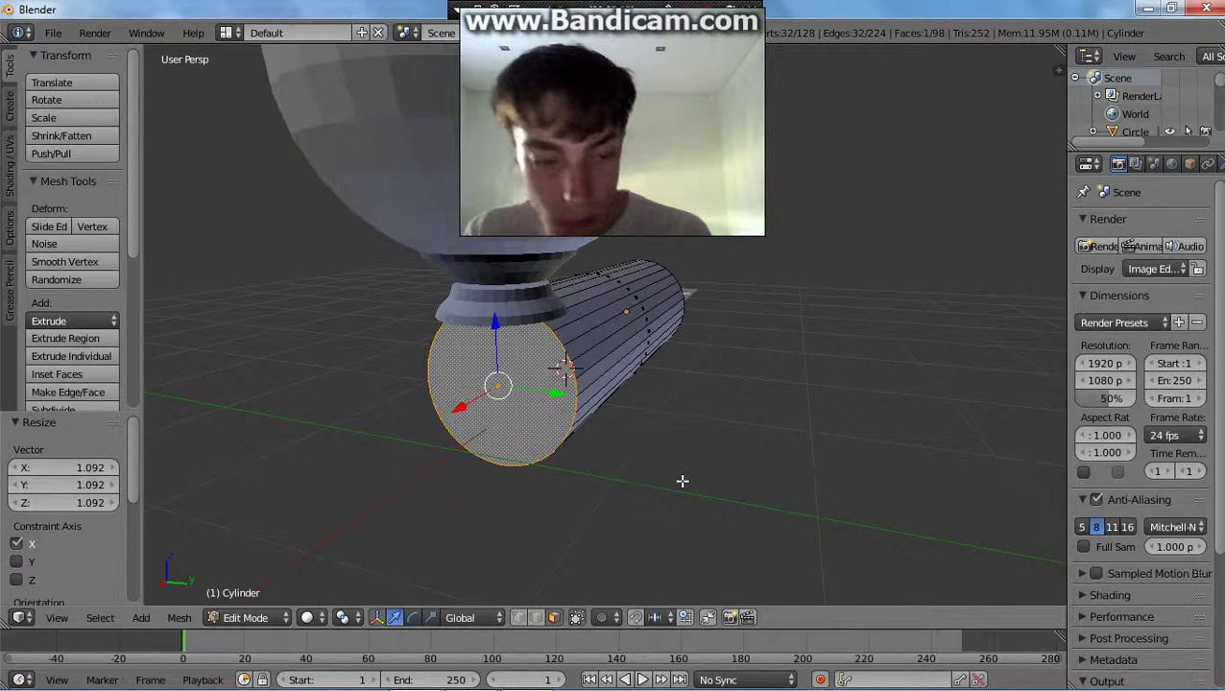
pyautogui.press('s')
pyautogui.click(629, 452)
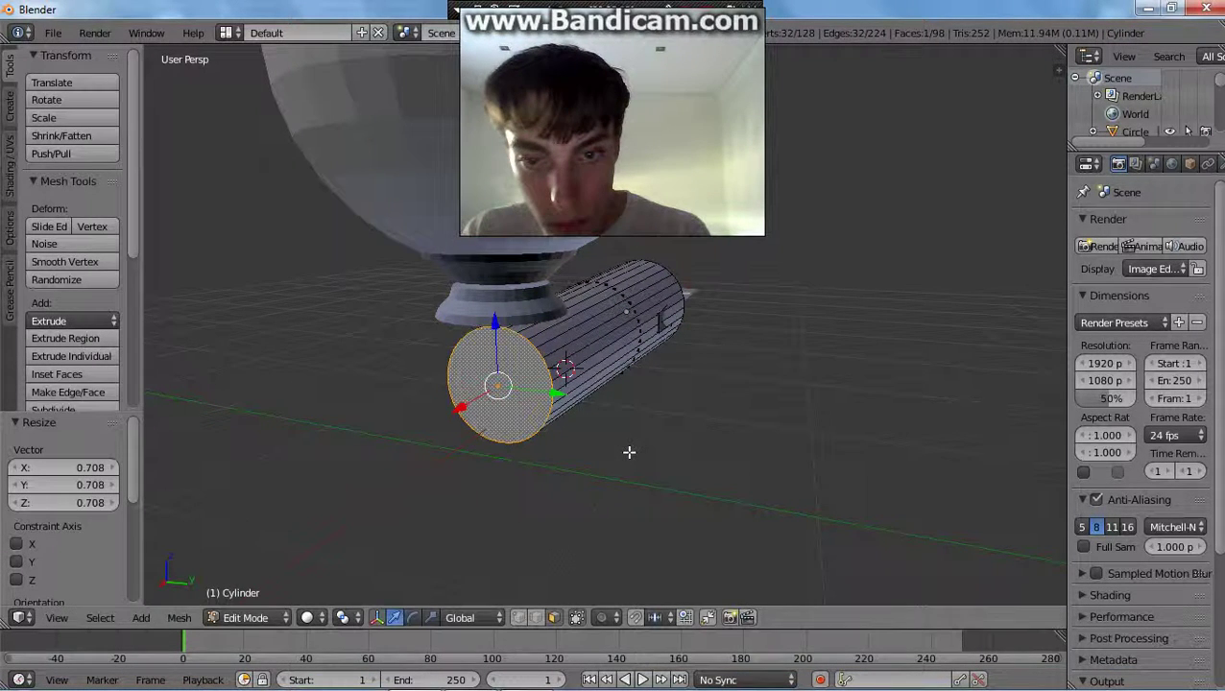
pyautogui.press('s')
pyautogui.click(629, 457)
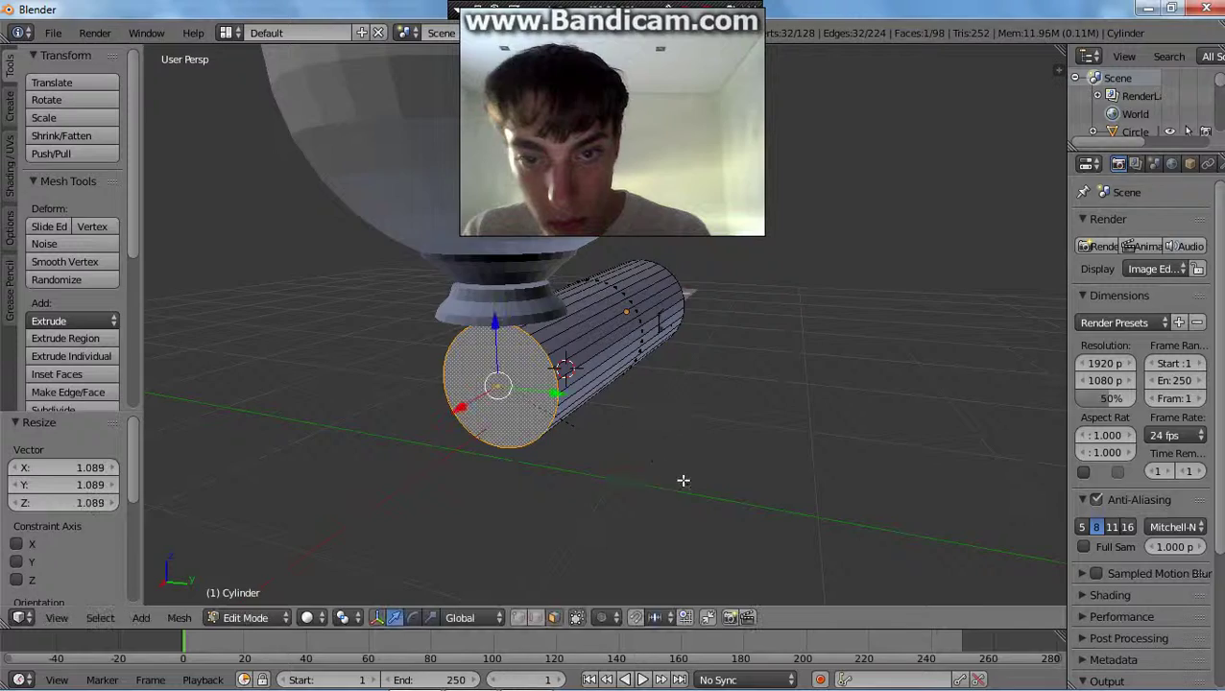
# Select the inner end face of the hand slot inside the cylinder and scale it to about 0.882.
pyautogui.scroll(8, 684, 484)
pyautogui.rightClick(655, 328)
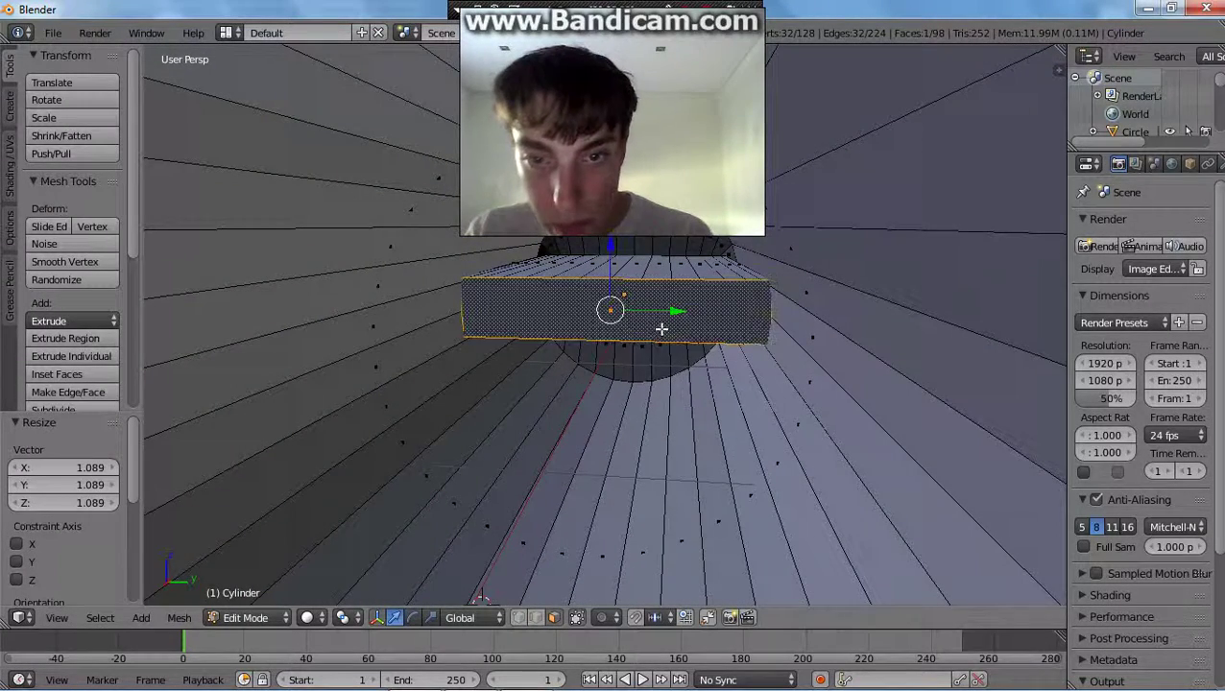
pyautogui.press('s')
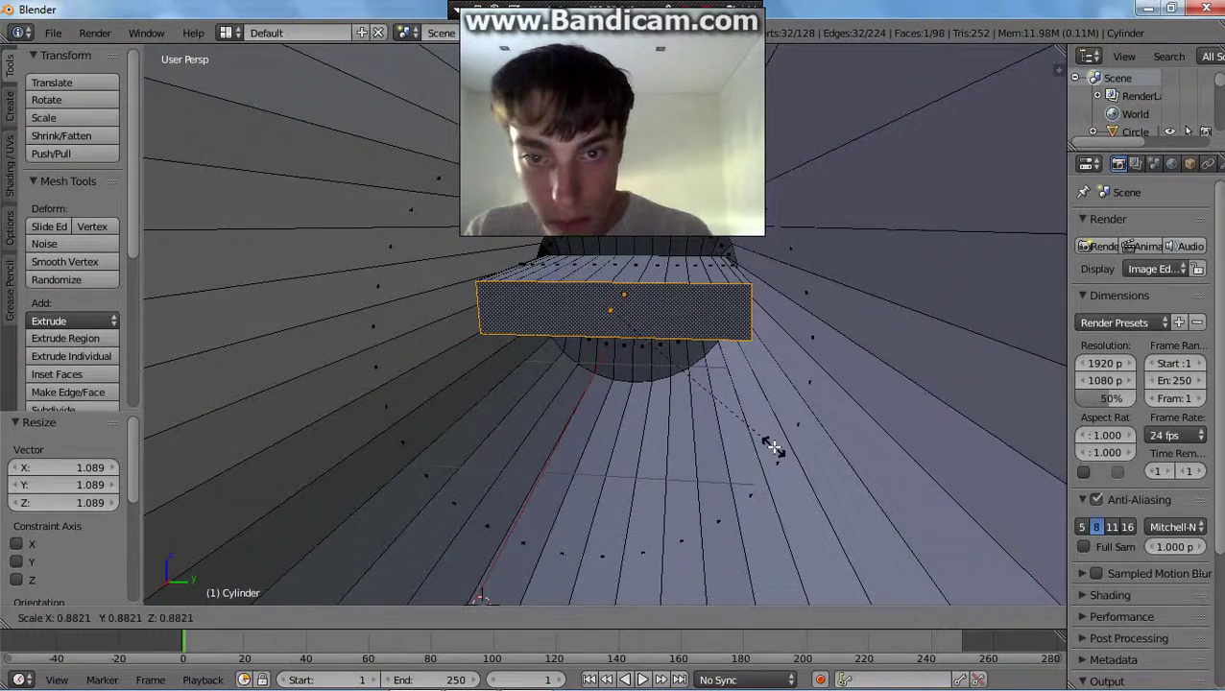
pyautogui.click(774, 448)
# Reselect the cylinder's closed end face and scale it to about 0.754 to taper the arm further.
pyautogui.scroll(-5, 781, 458)
pyautogui.moveTo(787, 470); pyautogui.dragTo(714, 487, button='middle')
pyautogui.rightClick(582, 575)
pyautogui.moveTo(810, 528); pyautogui.dragTo(695, 488, button='middle')
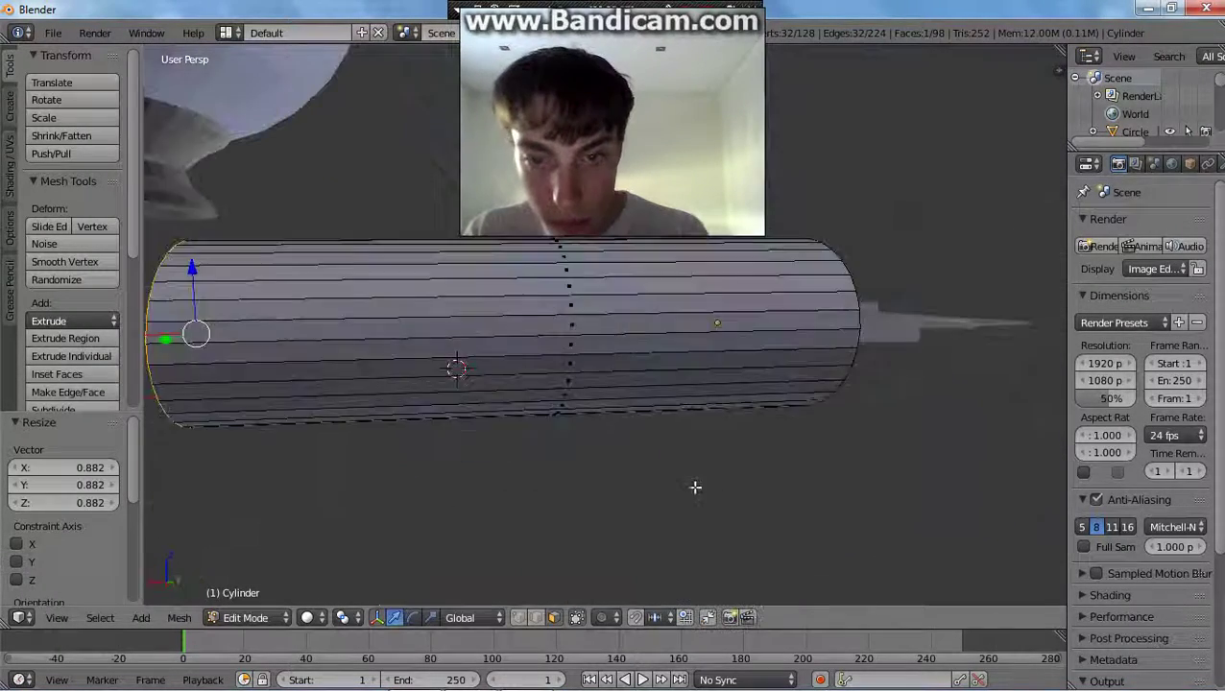
pyautogui.press('s')
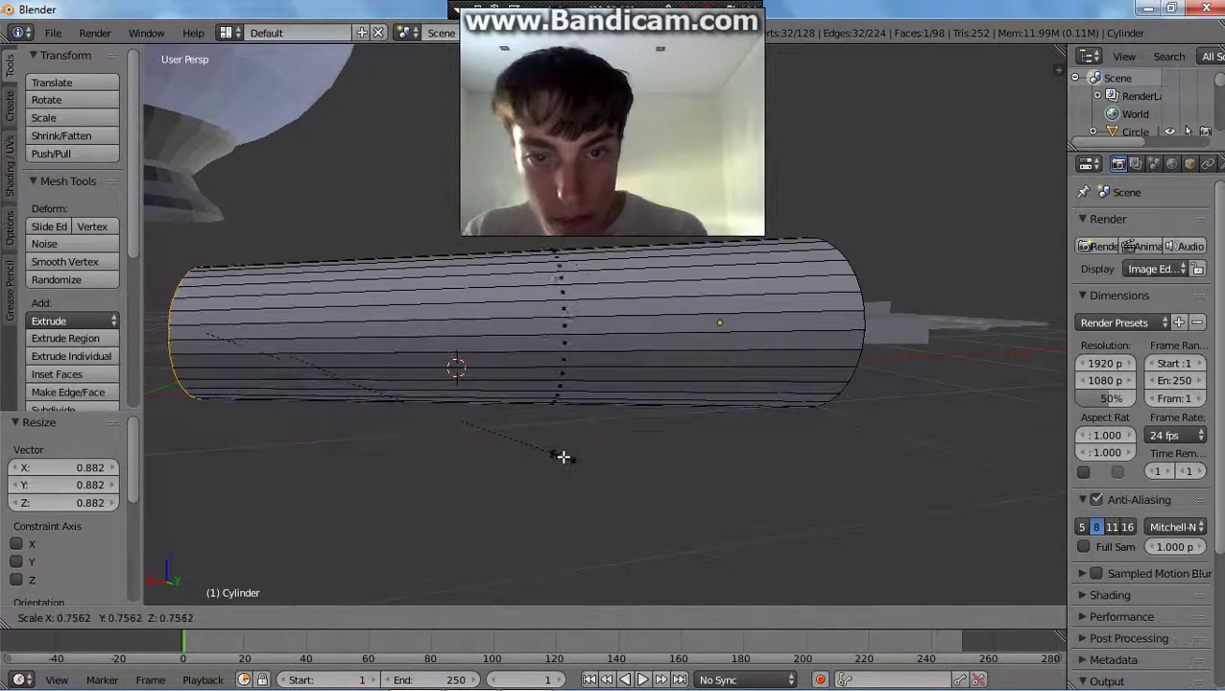
pyautogui.click(573, 457)
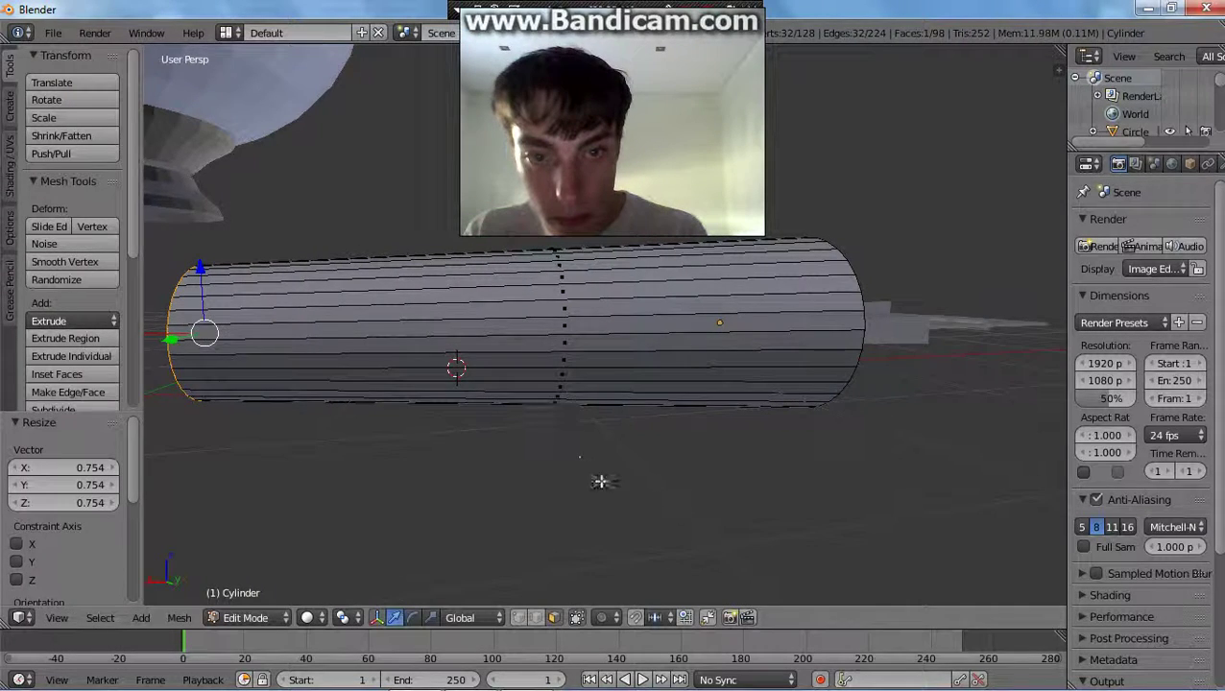
# Move the closed end face about -0.421 along X to shorten the arm, and scale it by about 1.128.
pyautogui.moveTo(599, 481); pyautogui.dragTo(620, 432, button='middle')
pyautogui.moveTo(407, 327); pyautogui.dragTo(421, 326)
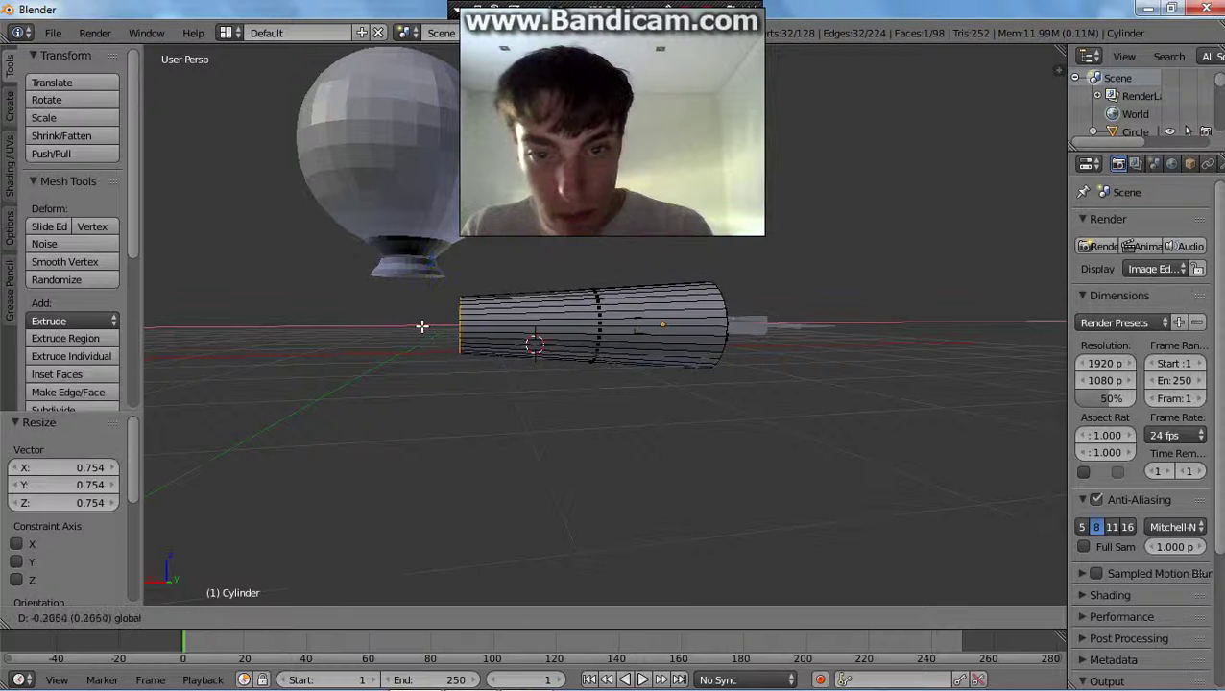
pyautogui.moveTo(493, 421); pyautogui.dragTo(499, 425)
pyautogui.press('s')
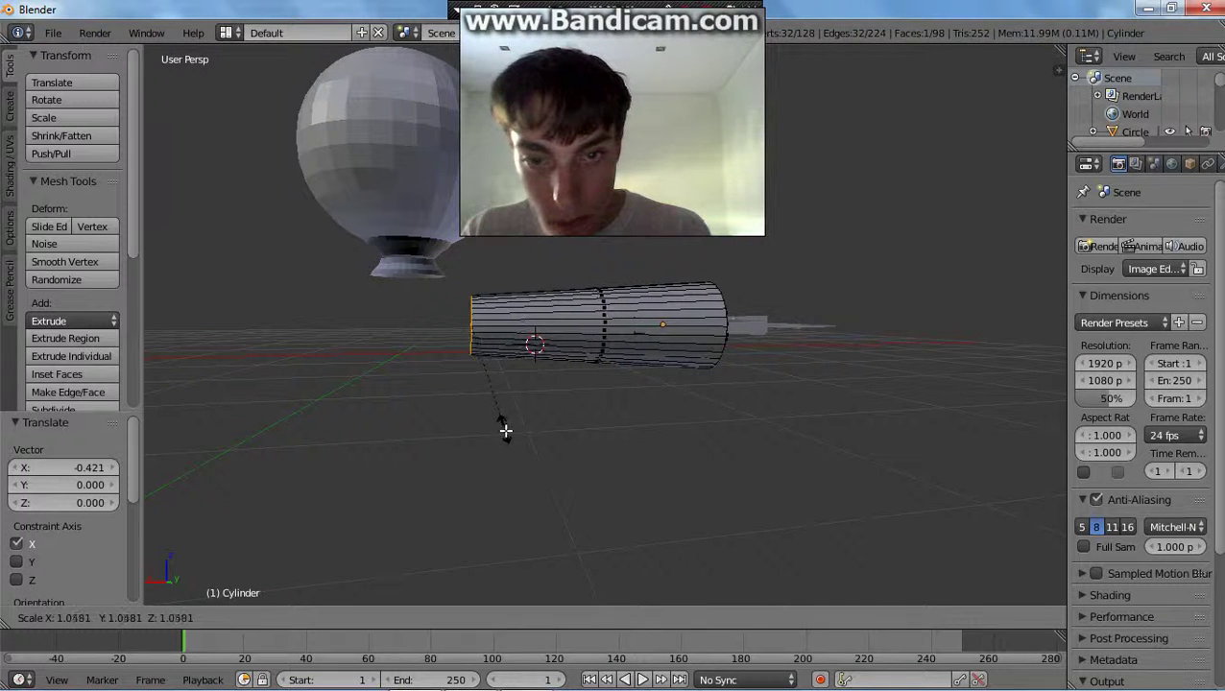
pyautogui.click(509, 435)
pyautogui.moveTo(511, 436); pyautogui.dragTo(512, 490, button='middle')
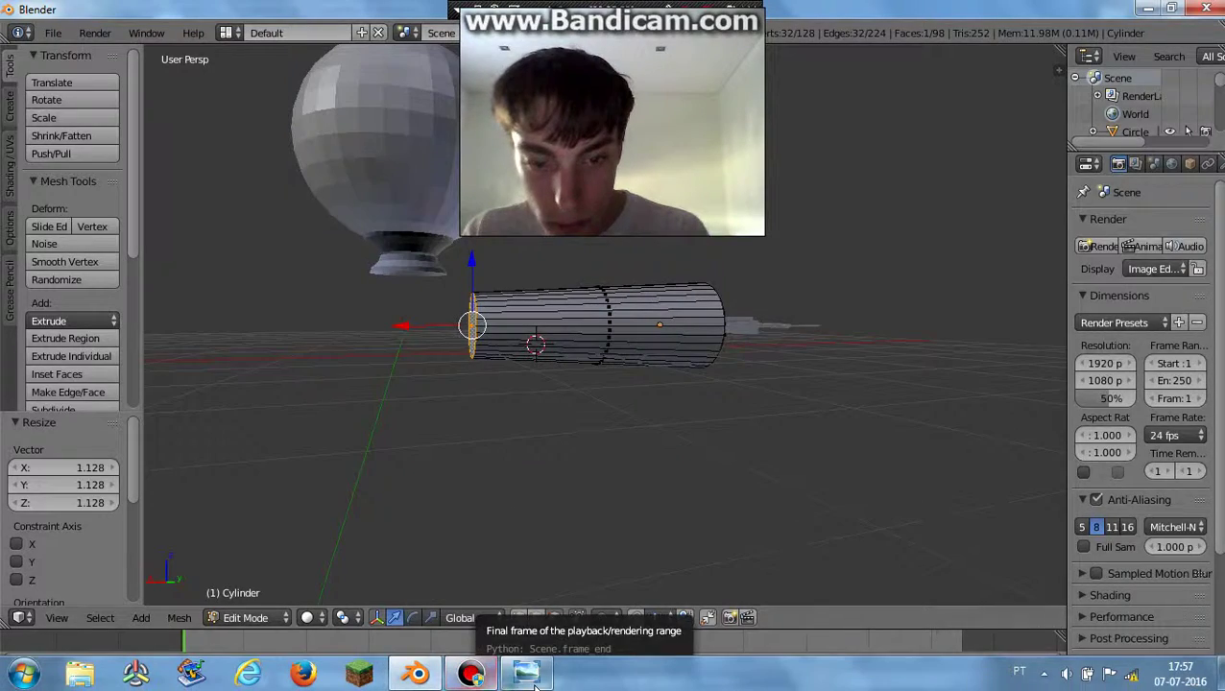
# Switch to the photo viewer to check the elbow area on the reference poster, and return to Blender.
pyautogui.click(530, 676)
pyautogui.moveTo(798, 458); pyautogui.dragTo(774, 277)
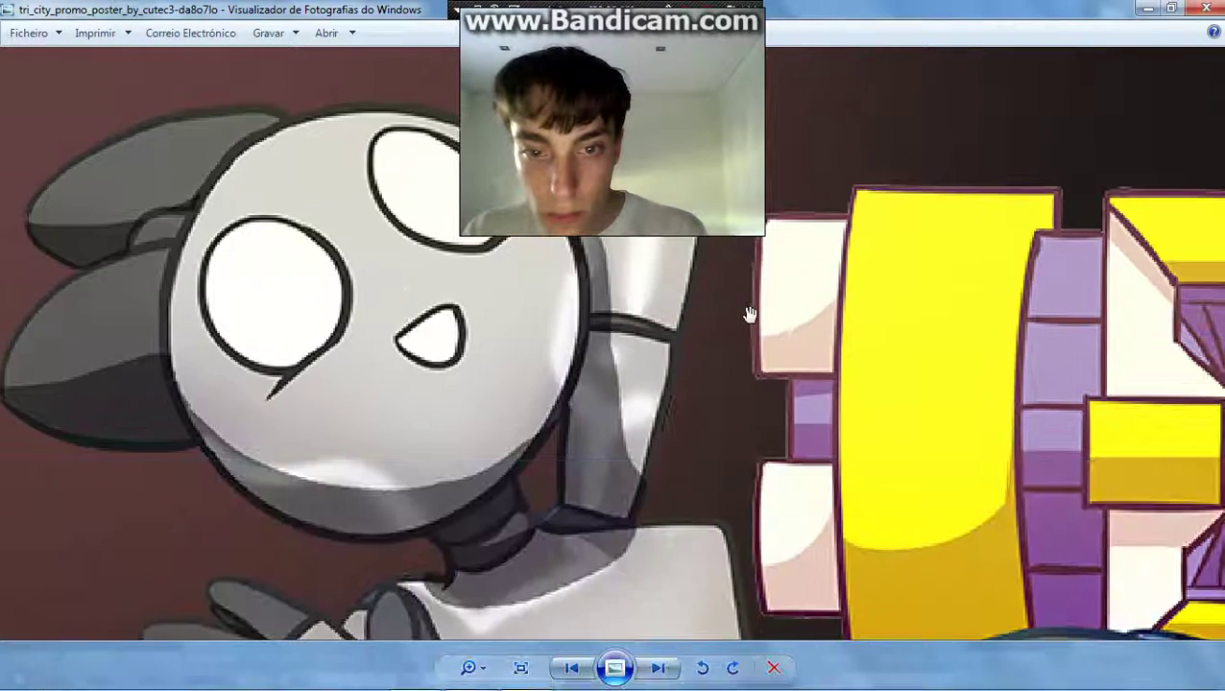
pyautogui.click(530, 673)
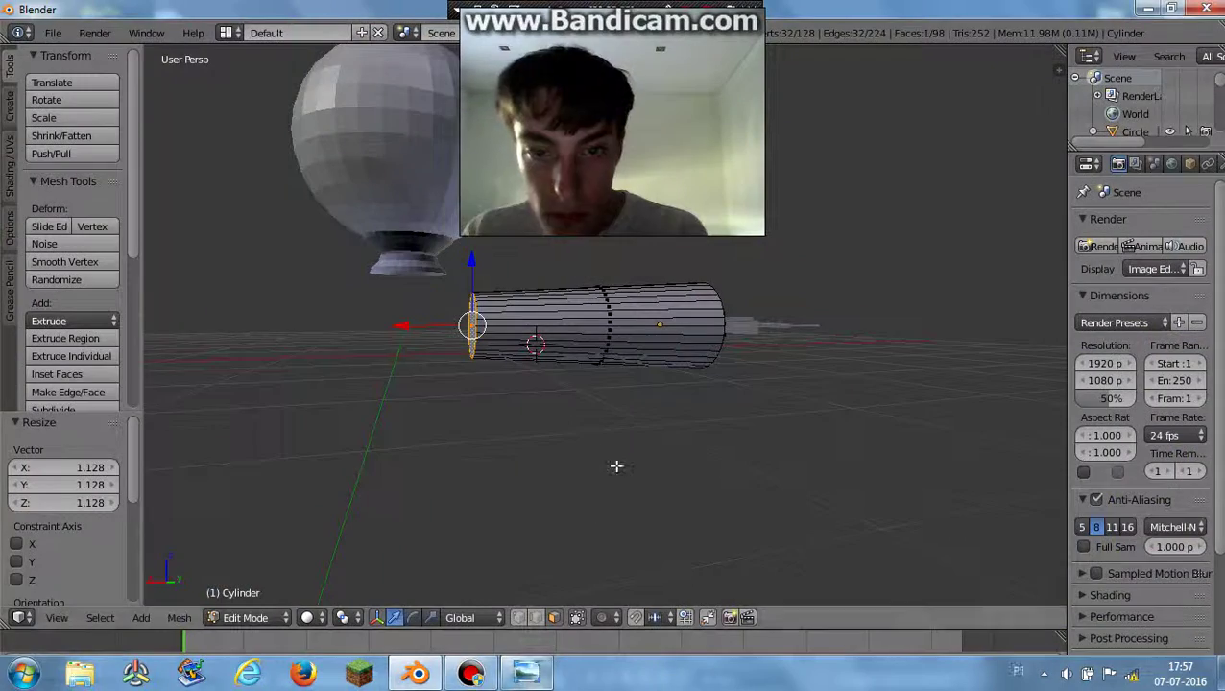
# Deselect the cylinder's faces, return to Object Mode, and deselect all objects.
pyautogui.press('a')
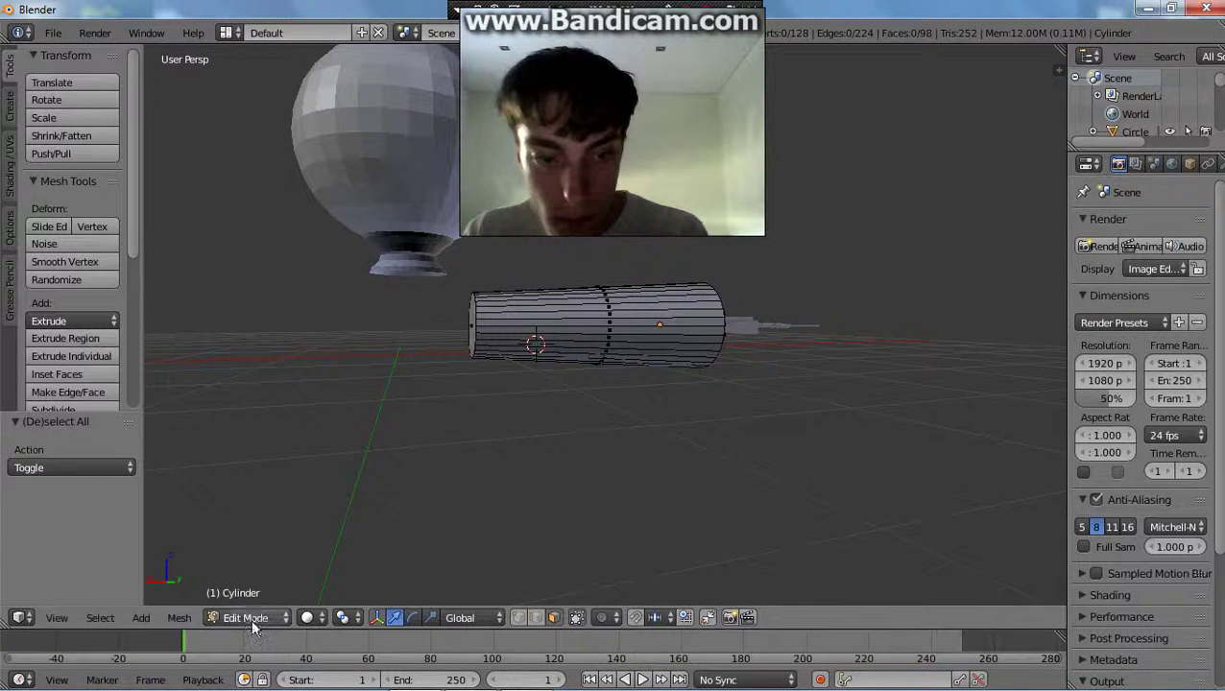
pyautogui.click(251, 618)
pyautogui.click(264, 596)
pyautogui.moveTo(572, 464); pyautogui.dragTo(583, 489, button='middle')
pyautogui.press('a')
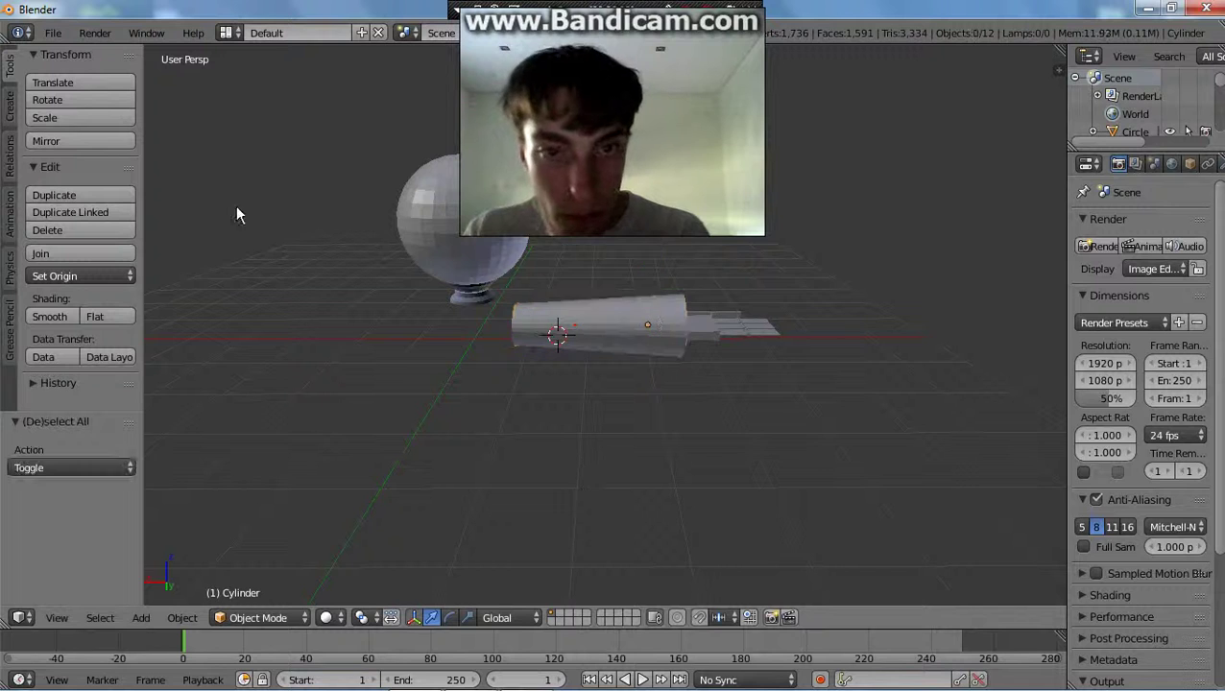
# Add a UV sphere with 32 segments, 16 rings and size 1.000, and scale it down towards the forearm's thickness.
pyautogui.click(11, 108)
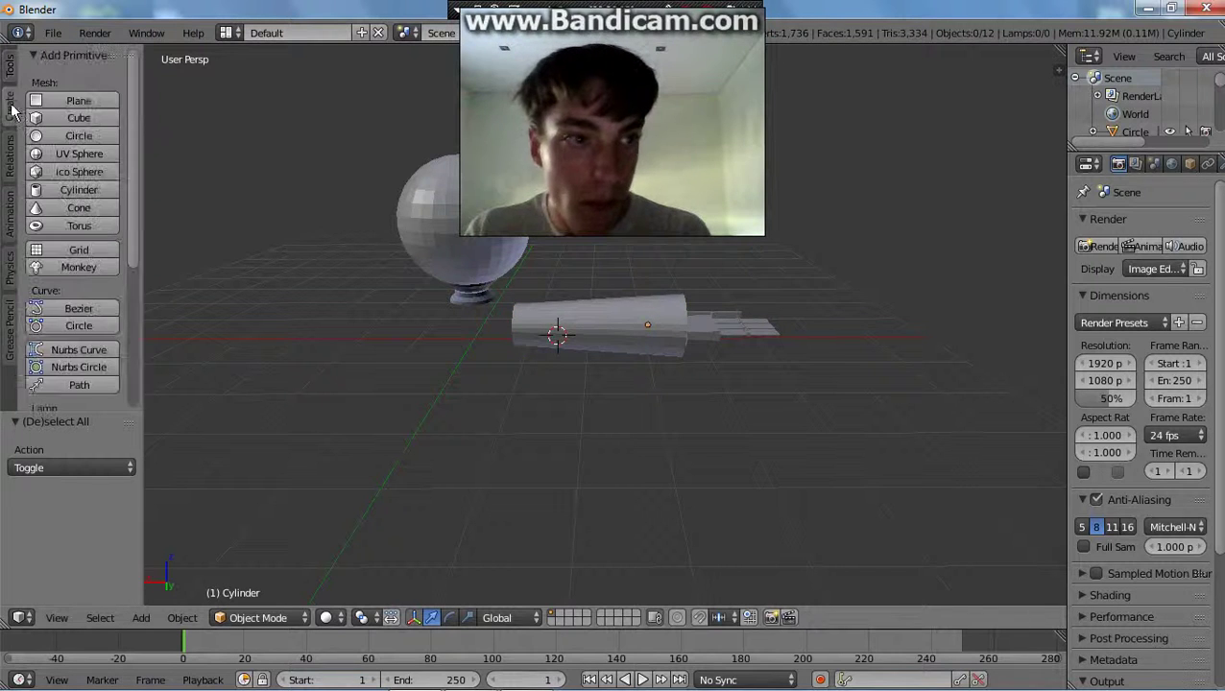
pyautogui.click(82, 150)
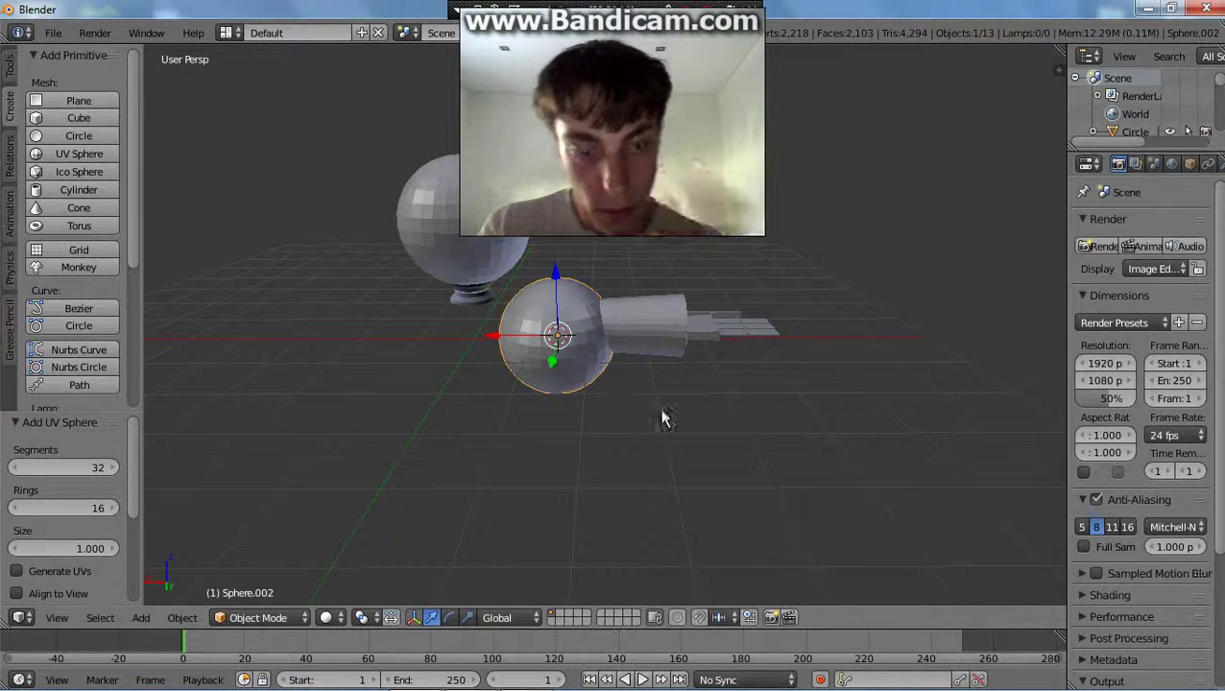
pyautogui.moveTo(662, 416); pyautogui.dragTo(519, 442, button='middle')
pyautogui.press('s')
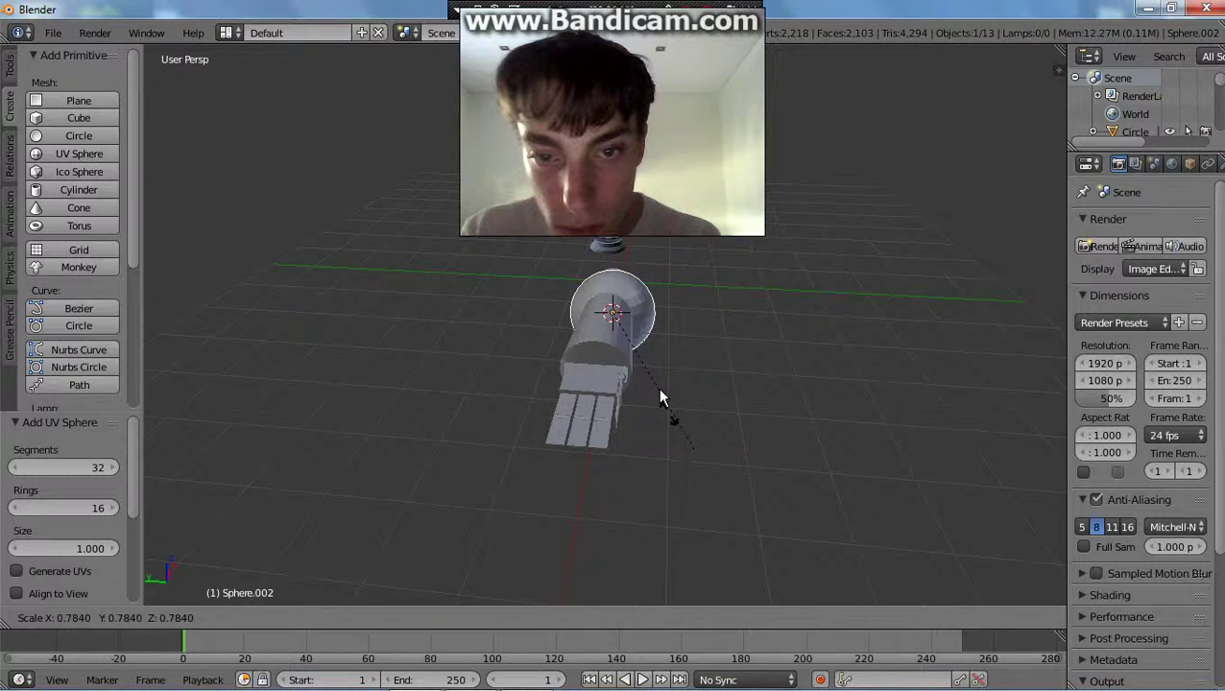
pyautogui.click(669, 388)
# Move the sphere along X to the forearm's closed narrow end.
pyautogui.moveTo(424, 386); pyautogui.dragTo(652, 407, button='middle')
pyautogui.scroll(4, 652, 407)
pyautogui.scroll(4, 487, 458)
pyautogui.moveTo(486, 458); pyautogui.dragTo(586, 498, button='middle')
pyautogui.scroll(-4, 586, 498)
pyautogui.moveTo(493, 423); pyautogui.dragTo(379, 437)
# Raise the sphere about 0.058 along Z and scale it to fit the forearm's end.
pyautogui.moveTo(429, 395); pyautogui.dragTo(440, 348)
pyautogui.press('s')
pyautogui.click(612, 481)
pyautogui.moveTo(441, 348); pyautogui.dragTo(662, 413, button='middle')
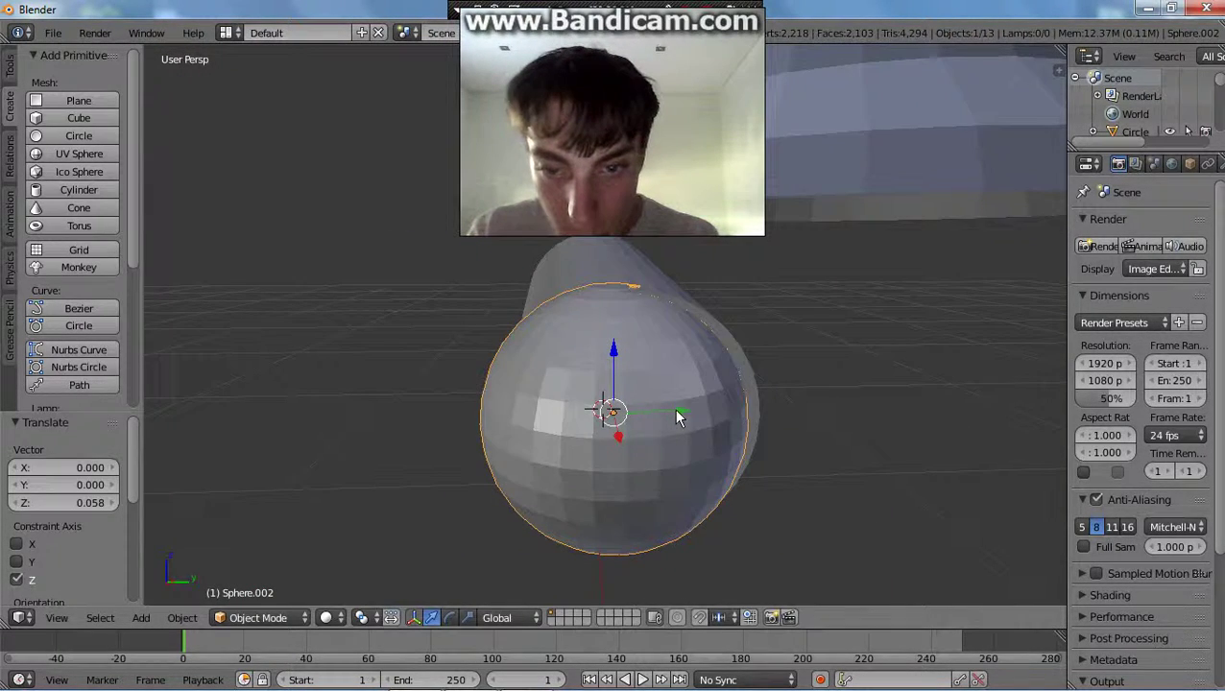
# Move the sphere about 0.037 along Y and scale it to about 0.963.
pyautogui.press('g')
pyautogui.moveTo(686, 410); pyautogui.dragTo(691, 411)
pyautogui.moveTo(754, 461); pyautogui.dragTo(691, 464, button='middle')
pyautogui.press('s')
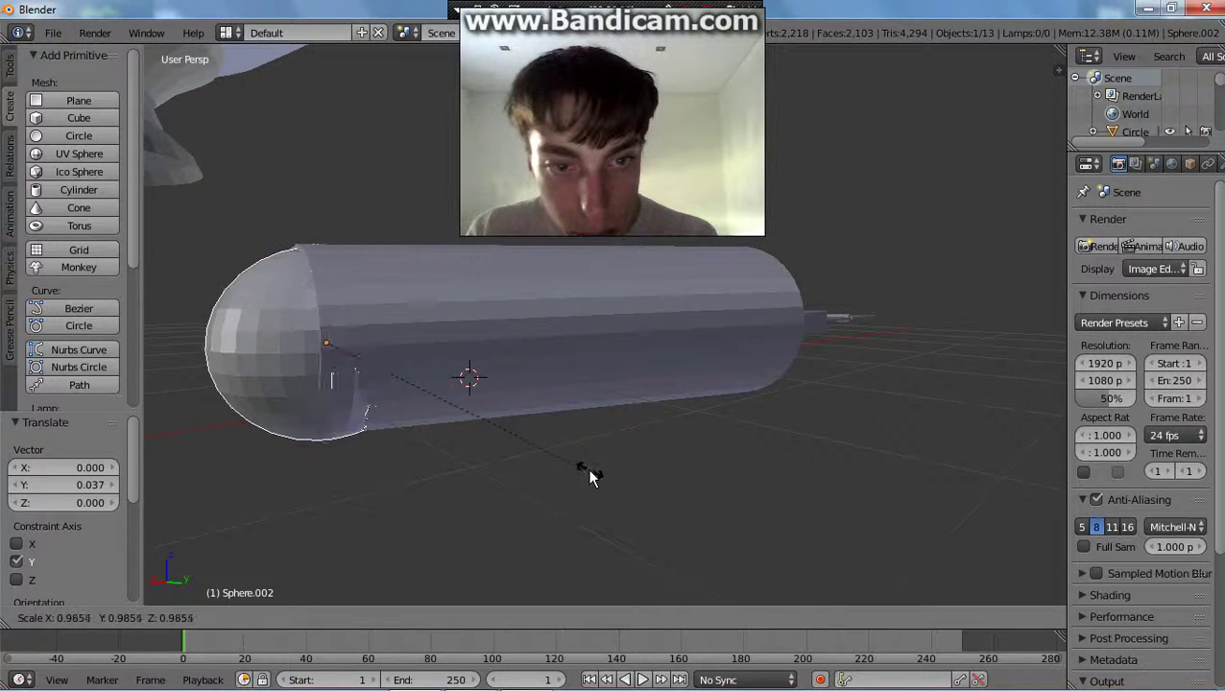
pyautogui.click(587, 471)
# Nudge the sphere about 0.011 along Z and 0.006 along Y to centre it on the forearm.
pyautogui.moveTo(530, 496); pyautogui.dragTo(711, 350, button='middle')
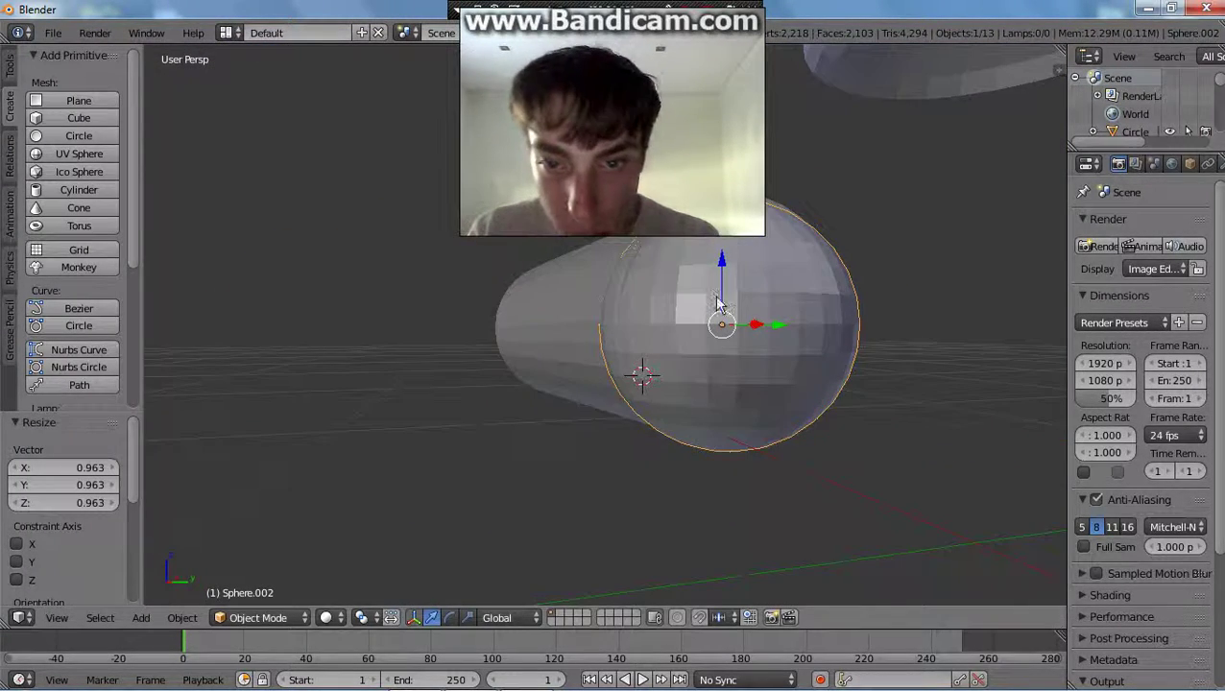
pyautogui.moveTo(726, 277); pyautogui.dragTo(722, 259)
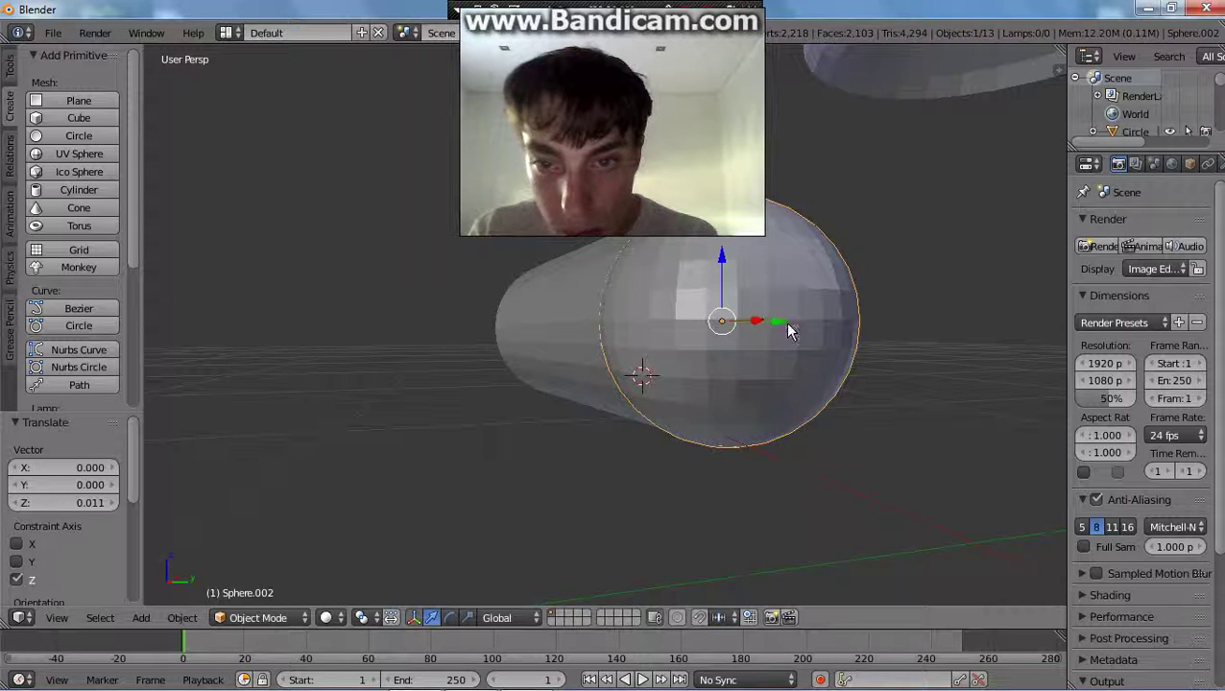
pyautogui.moveTo(784, 330); pyautogui.dragTo(789, 333)
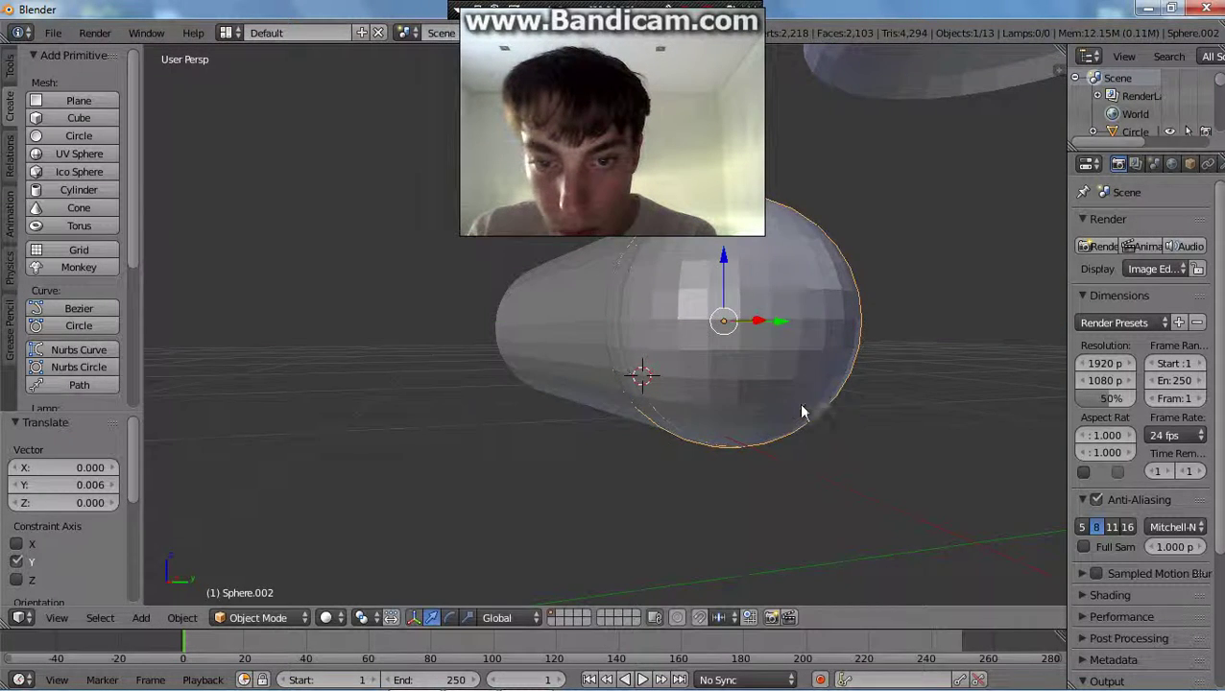
# Scale the sphere to about 0.963 again and raise it about 0.006 along Z.
pyautogui.moveTo(801, 413); pyautogui.dragTo(703, 418, button='middle')
pyautogui.press('s')
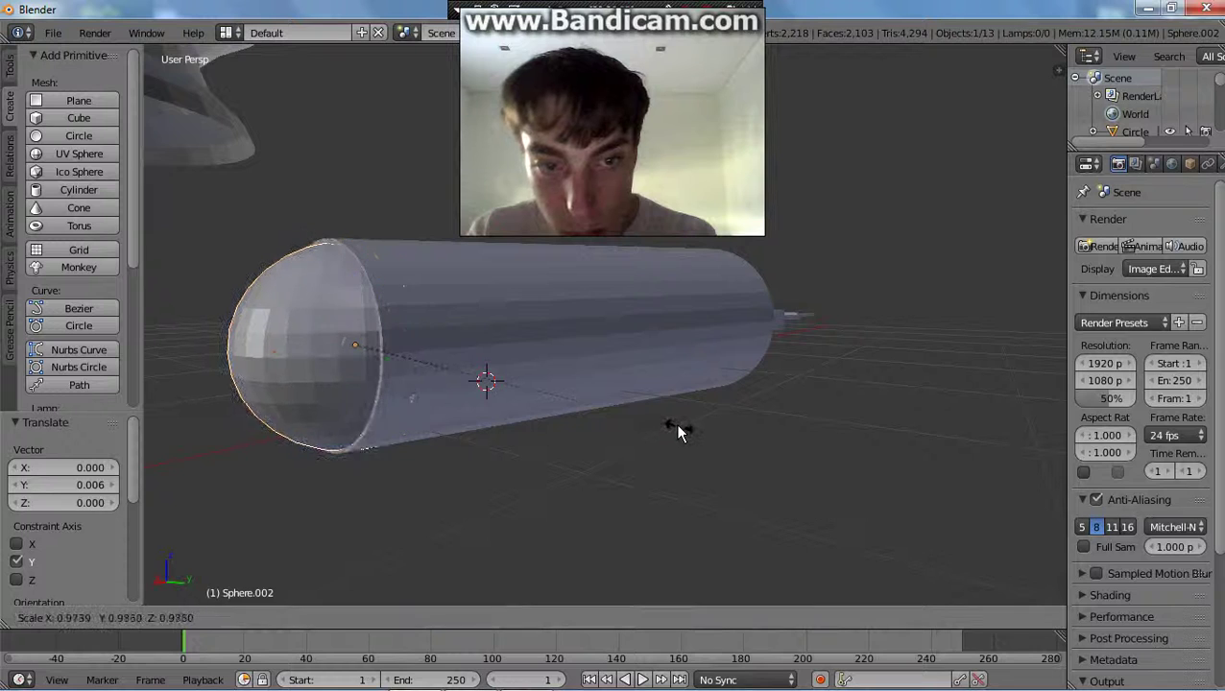
pyautogui.click(676, 426)
pyautogui.click(676, 432)
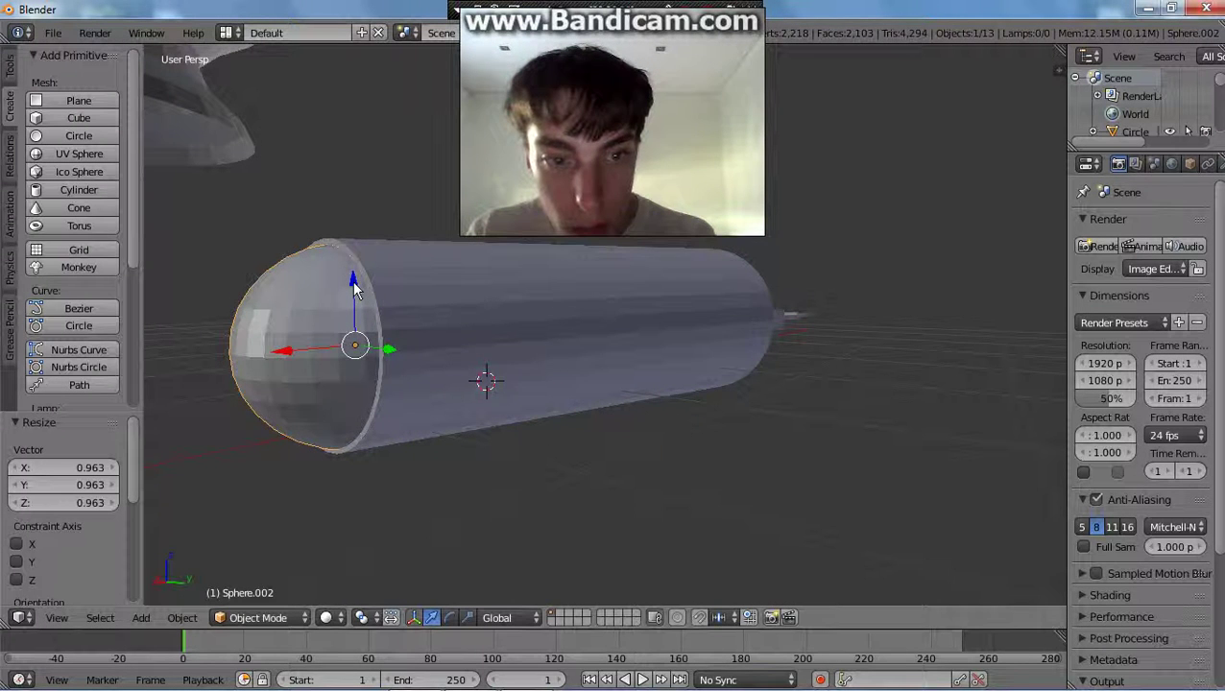
pyautogui.moveTo(355, 288); pyautogui.dragTo(352, 279)
# Fine-tune the sphere's sideways alignment with the forearm, shifting it about -0.003 along Y.
pyautogui.moveTo(352, 278); pyautogui.dragTo(513, 389, button='middle')
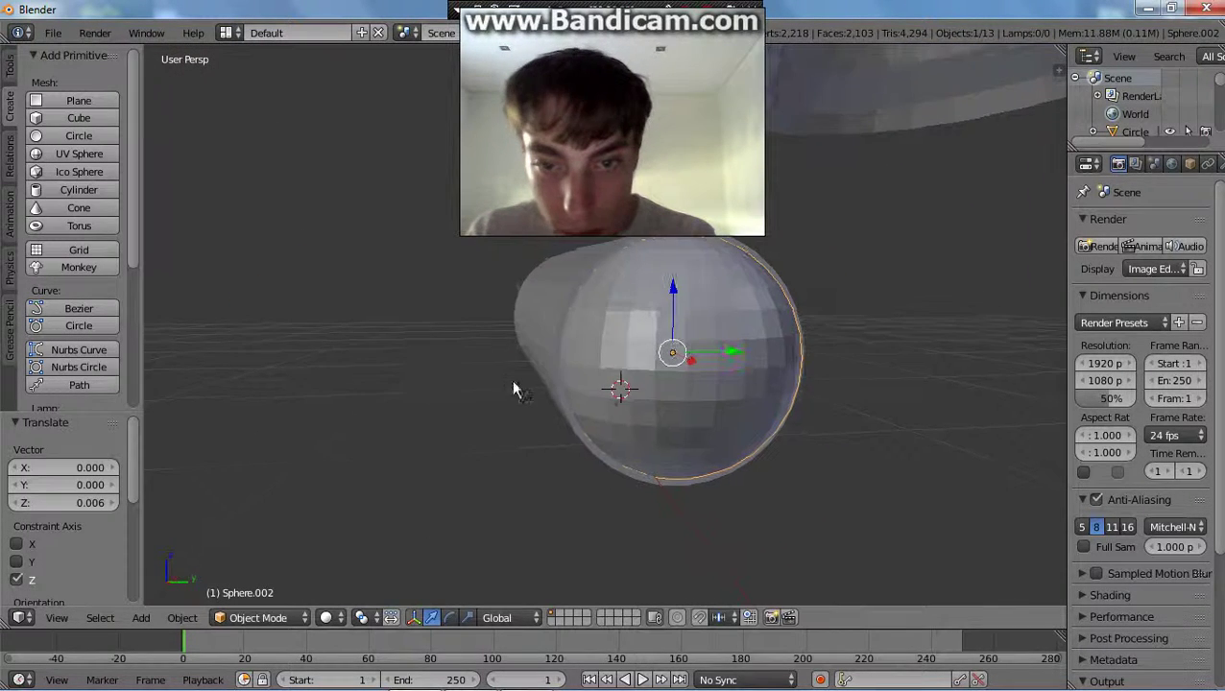
pyautogui.moveTo(730, 351); pyautogui.dragTo(731, 352)
pyautogui.moveTo(731, 351); pyautogui.dragTo(664, 398, button='middle')
pyautogui.moveTo(670, 363); pyautogui.dragTo(673, 364)
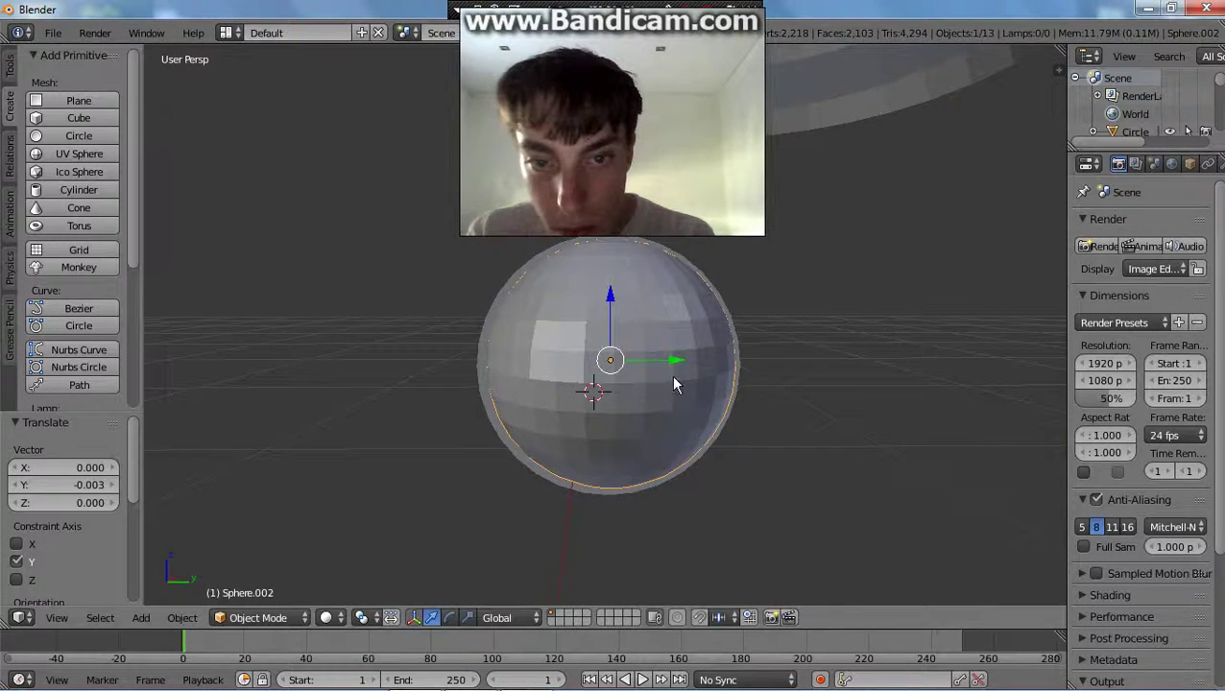
# Move the sphere about 0.092 along X out of the forearm's end and nudge it -0.002 along Y.
pyautogui.moveTo(671, 373); pyautogui.dragTo(518, 406, button='middle')
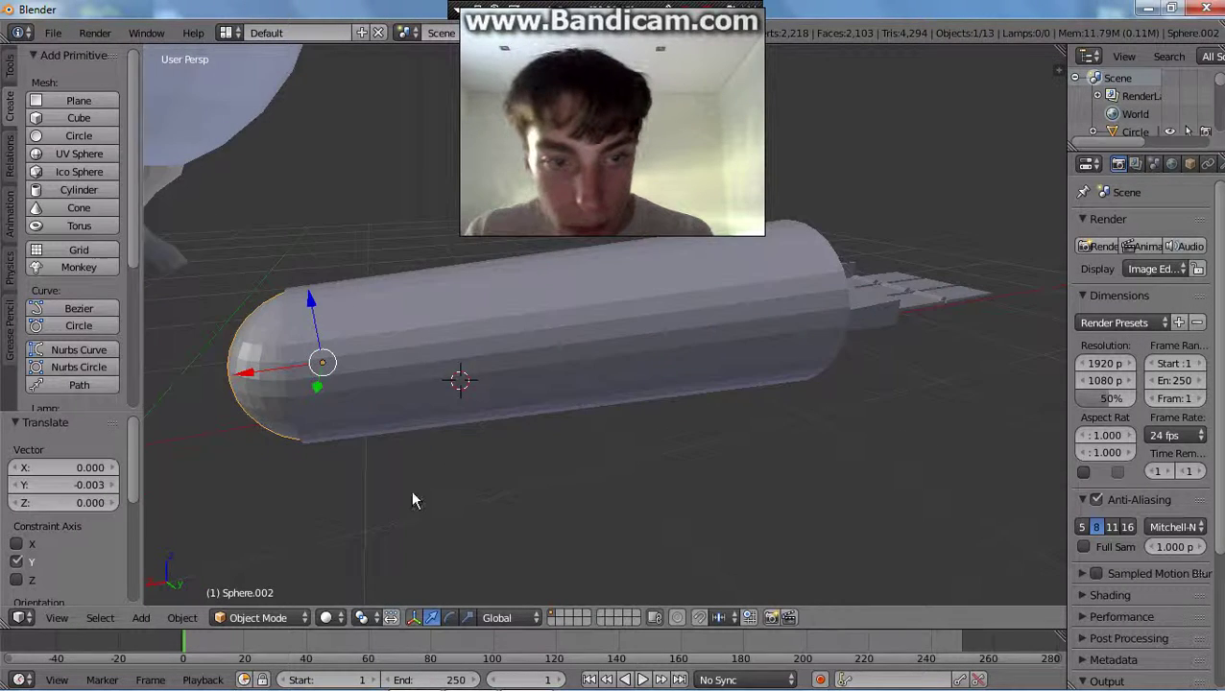
pyautogui.scroll(3, 411, 490)
pyautogui.keyDown('shift'); pyautogui.moveTo(365, 465); pyautogui.dragTo(574, 431, button='middle'); pyautogui.keyUp('shift')
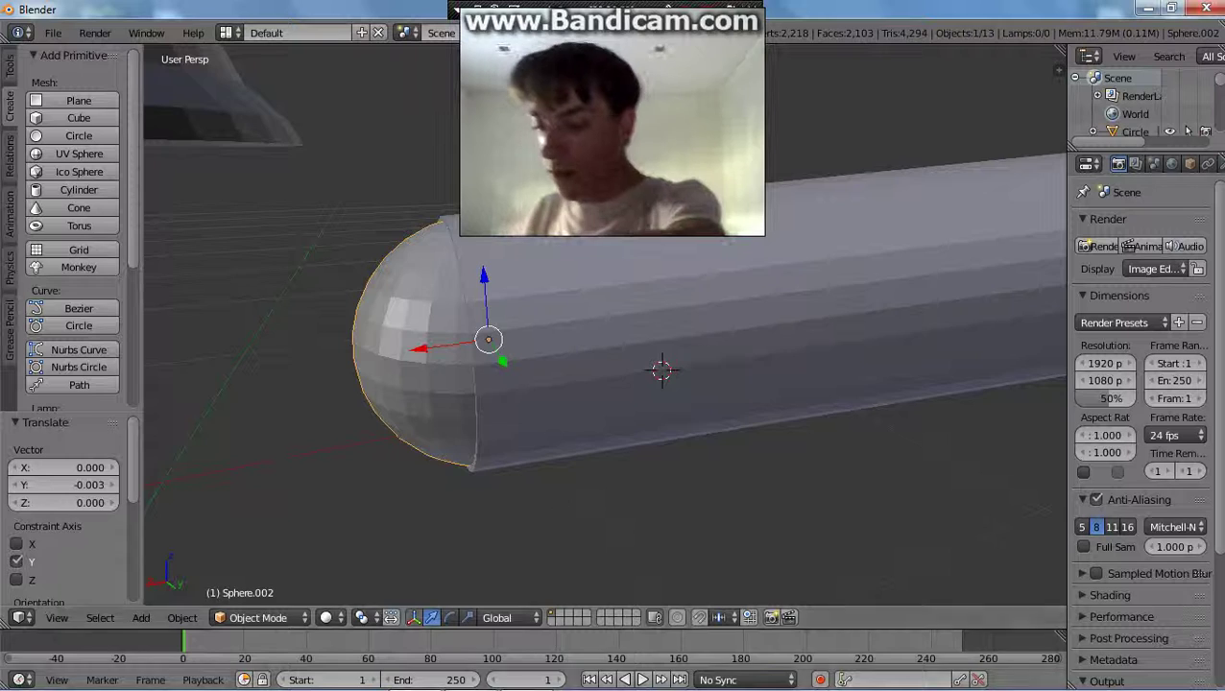
pyautogui.moveTo(5, 672)
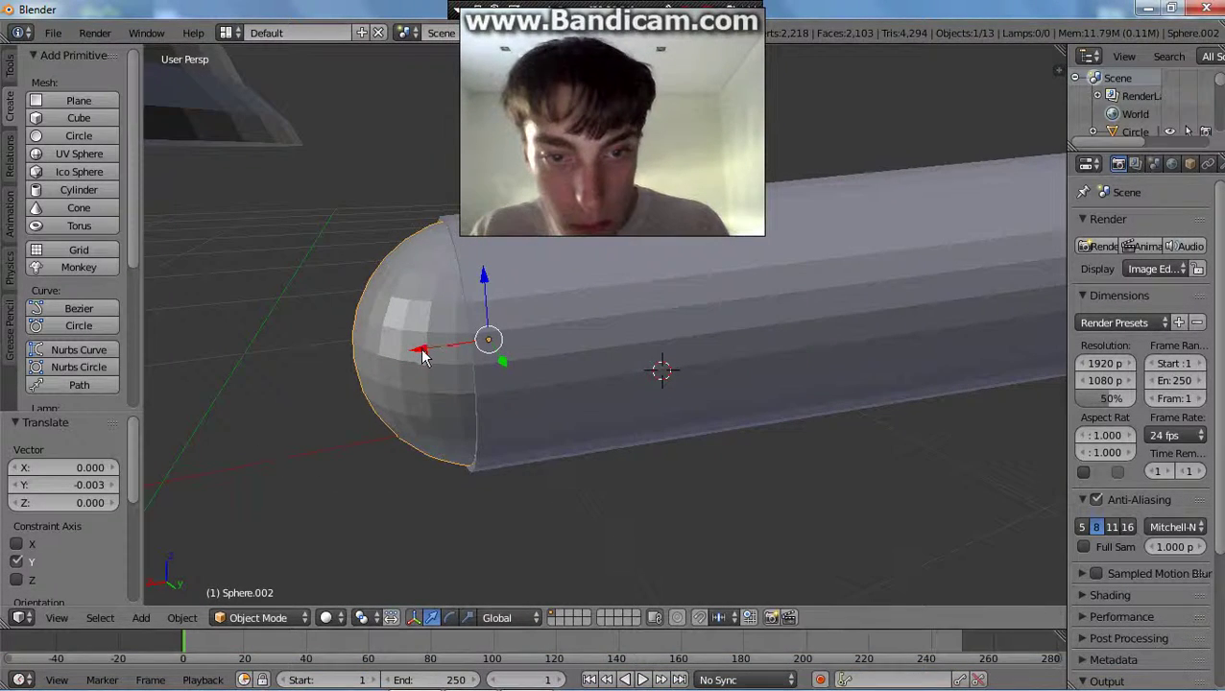
pyautogui.moveTo(422, 356); pyautogui.dragTo(384, 359)
pyautogui.moveTo(361, 459); pyautogui.dragTo(614, 422, button='middle')
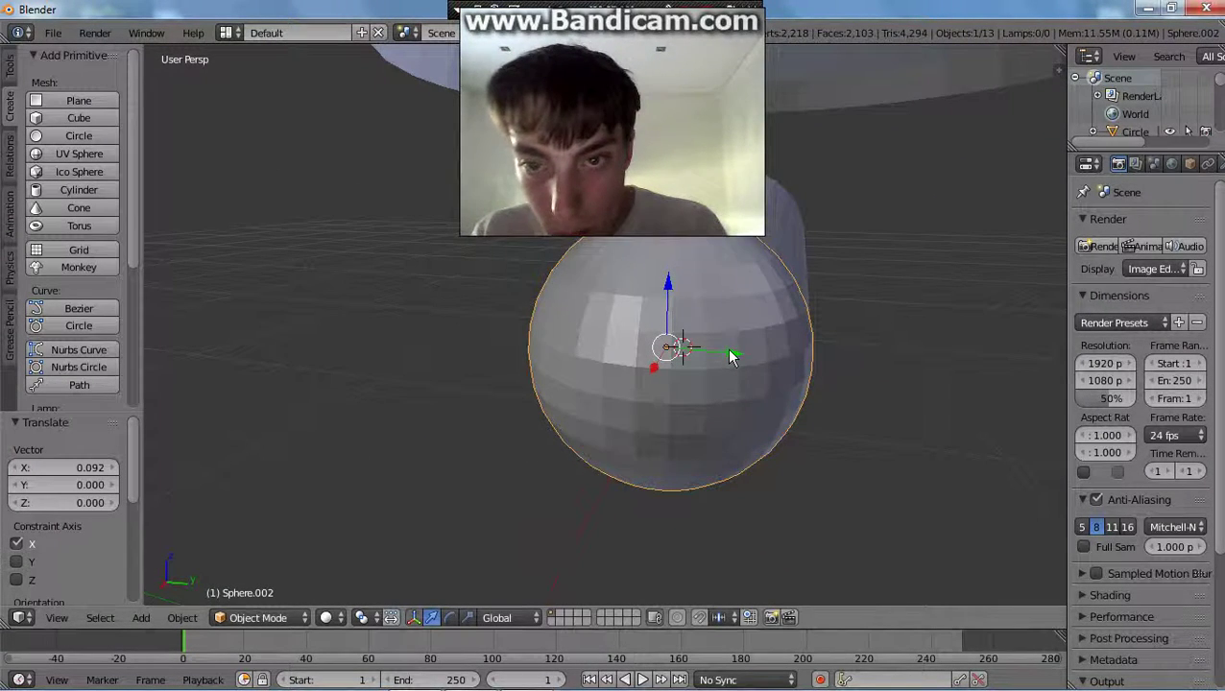
pyautogui.moveTo(728, 351); pyautogui.dragTo(726, 351)
# Scale the sphere to about 0.879 and reposition it along X, finishing with a nudge of about 0.017.
pyautogui.moveTo(817, 478); pyautogui.dragTo(762, 472, button='middle')
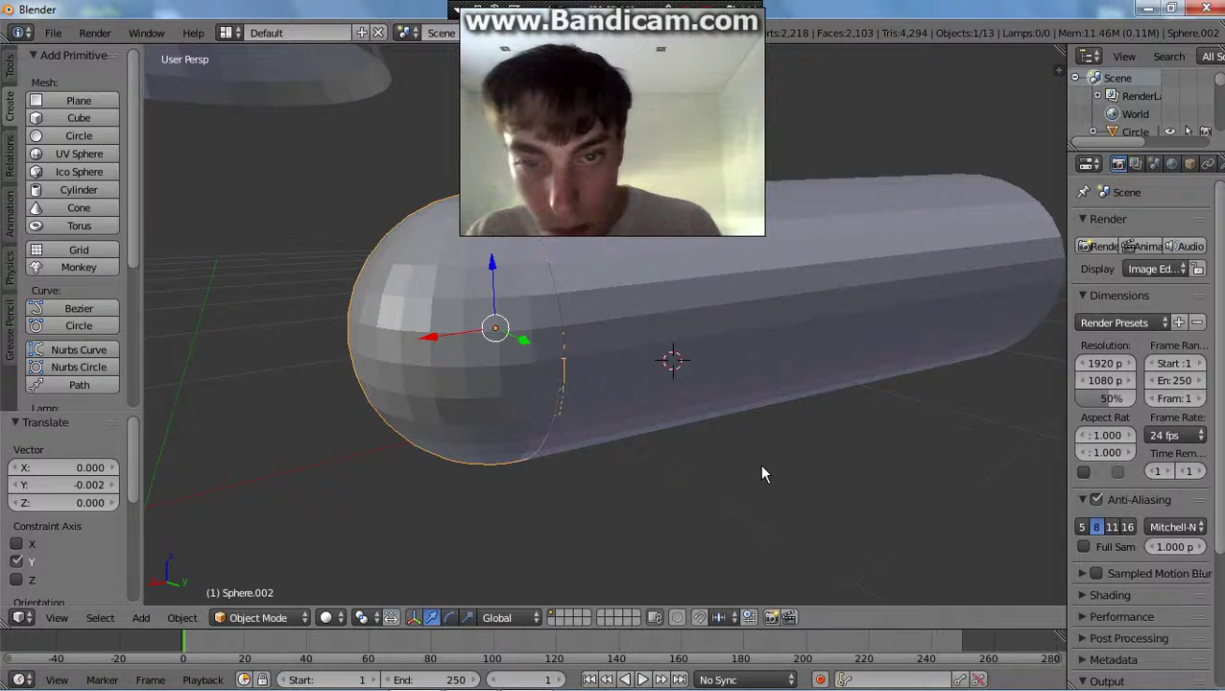
pyautogui.press('s')
pyautogui.click(717, 462)
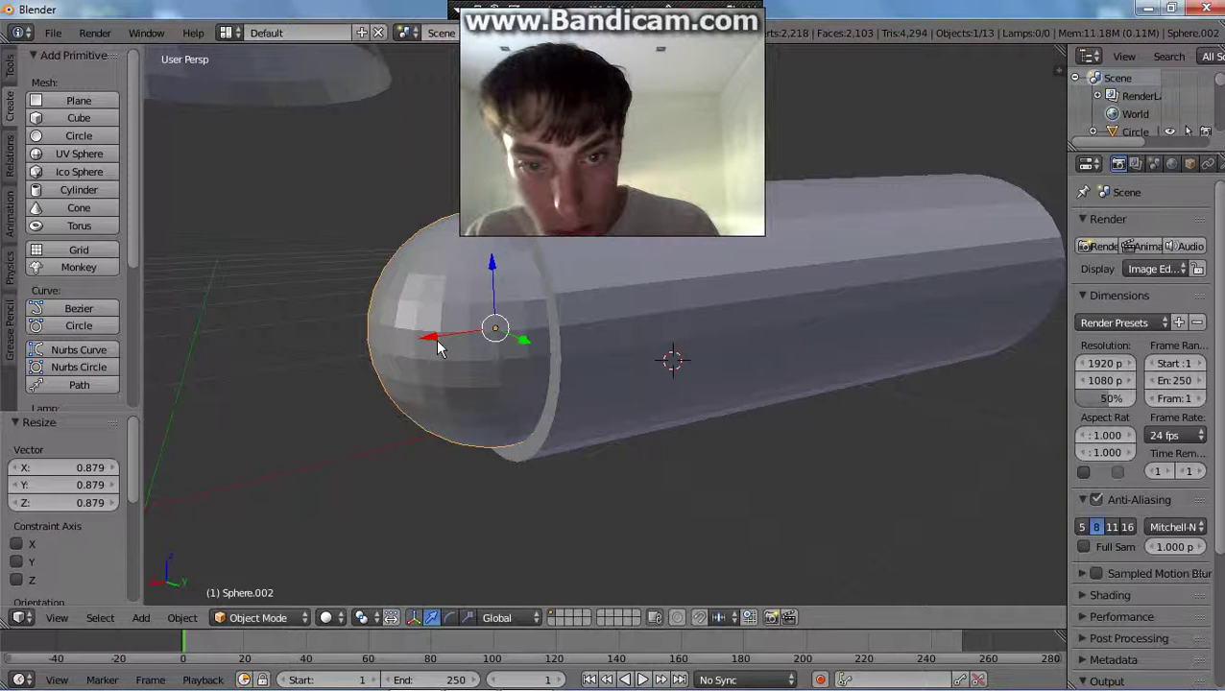
pyautogui.moveTo(434, 340); pyautogui.dragTo(548, 389)
pyautogui.moveTo(548, 389); pyautogui.dragTo(543, 421, button='middle')
pyautogui.moveTo(374, 344); pyautogui.dragTo(366, 338)
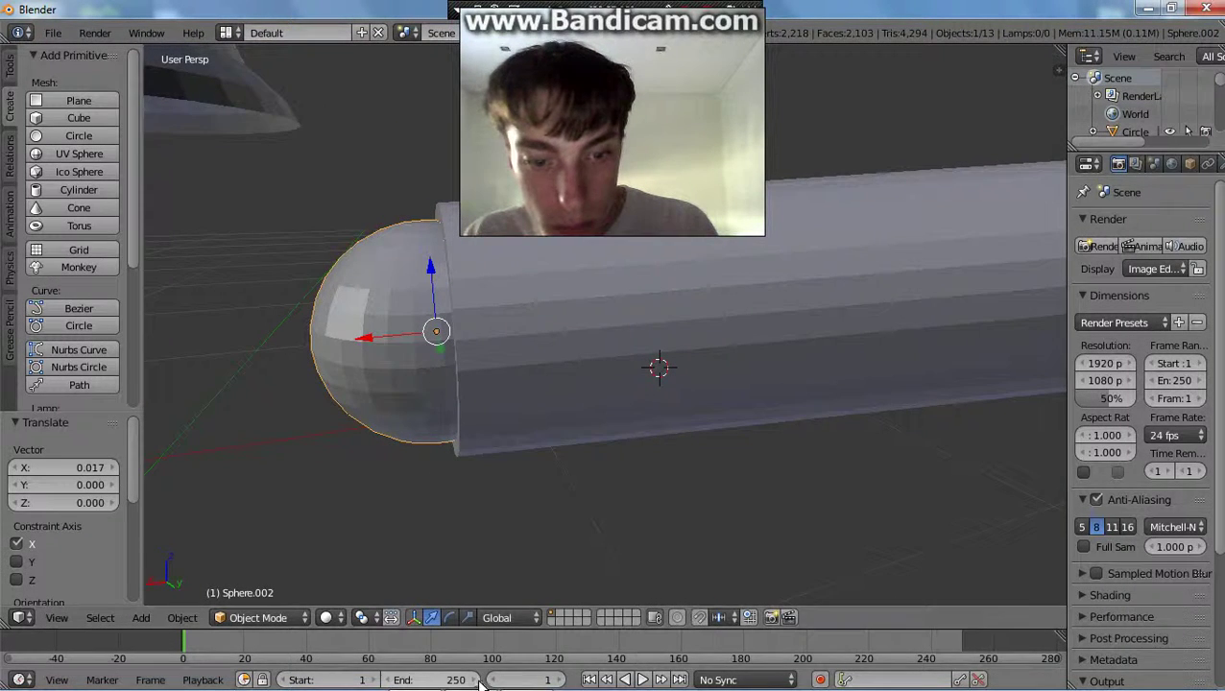
# Switch to the photo viewer to check the arm joint on the reference poster, and return to Blender.
pyautogui.moveTo(478, 686)
pyautogui.click(528, 677)
pyautogui.click(538, 678)
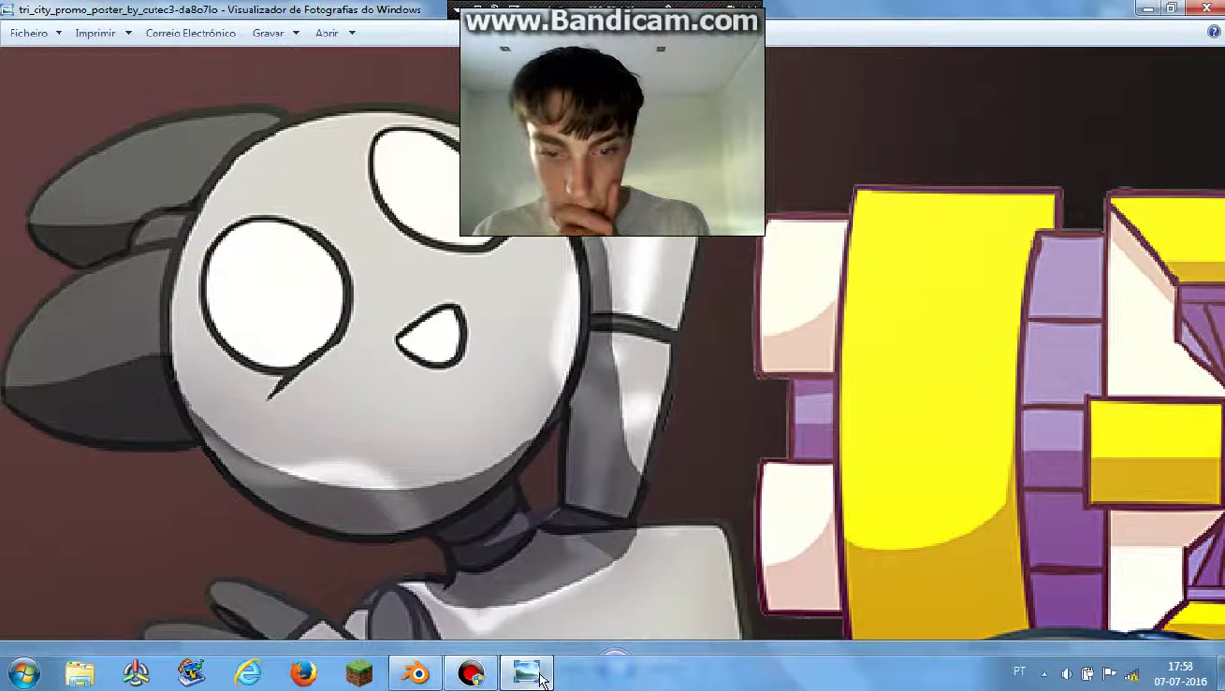
pyautogui.click(415, 675)
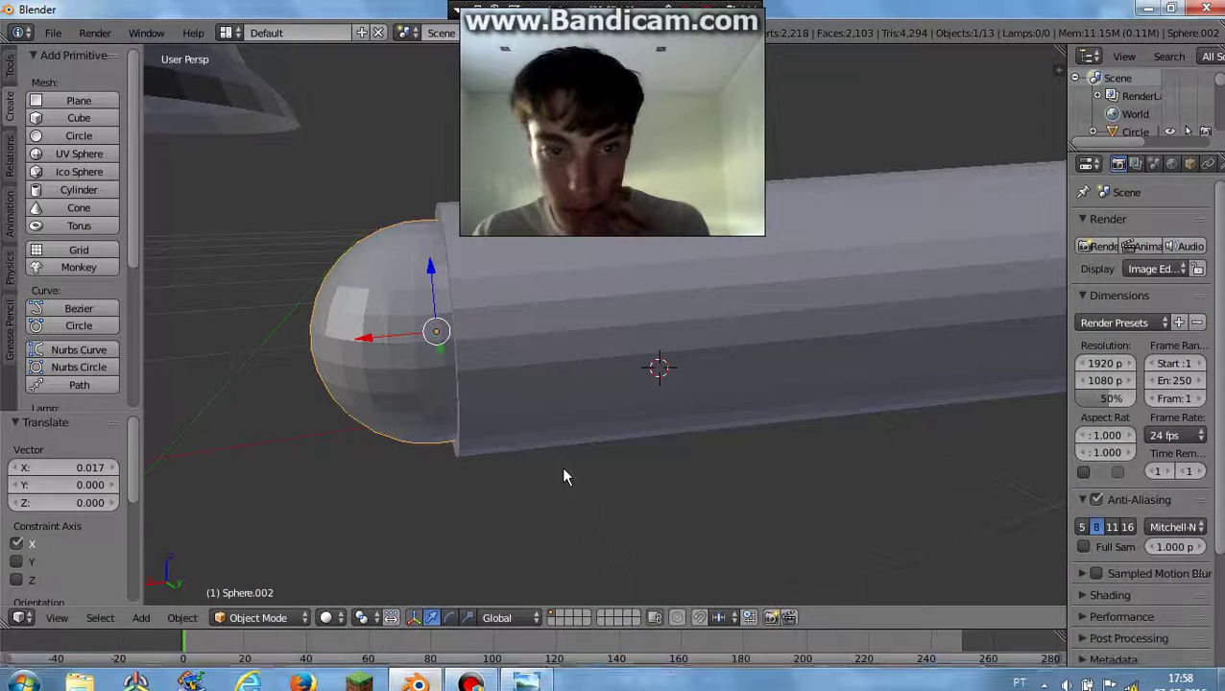
# Deselect the sphere and add a cylinder with 32 vertices, radius 1.000 and depth 2.000.
pyautogui.press('a')
pyautogui.scroll(-5, 548, 478)
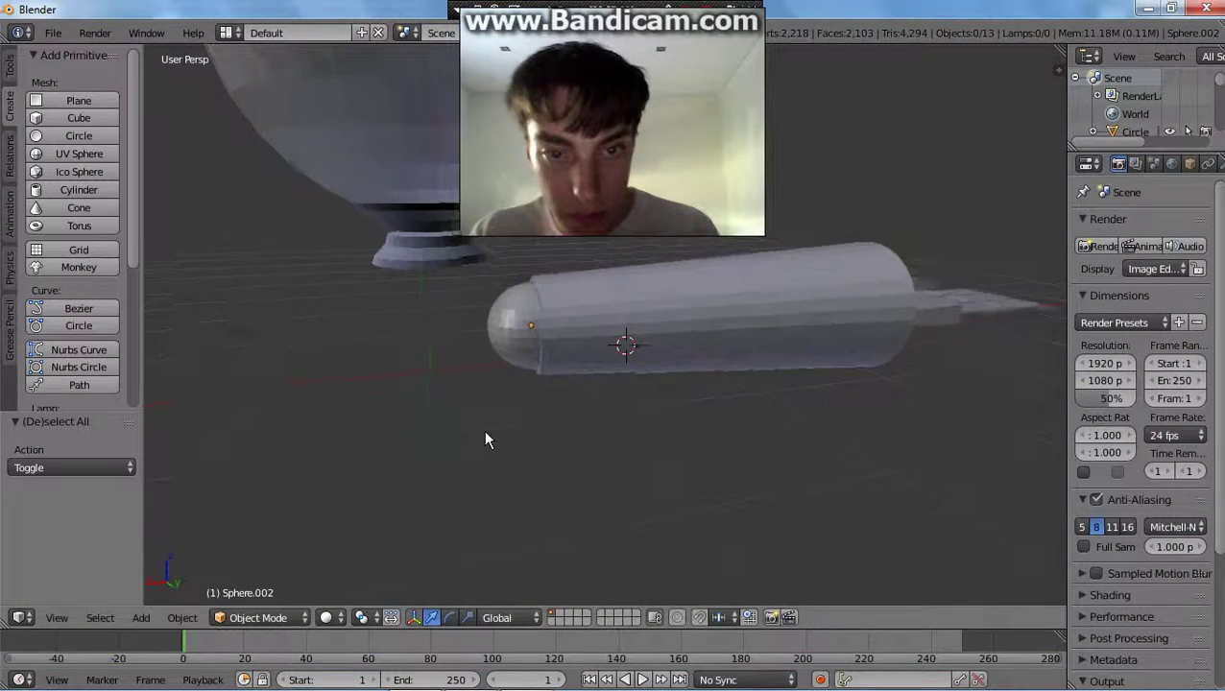
pyautogui.moveTo(485, 440); pyautogui.dragTo(495, 432, button='middle')
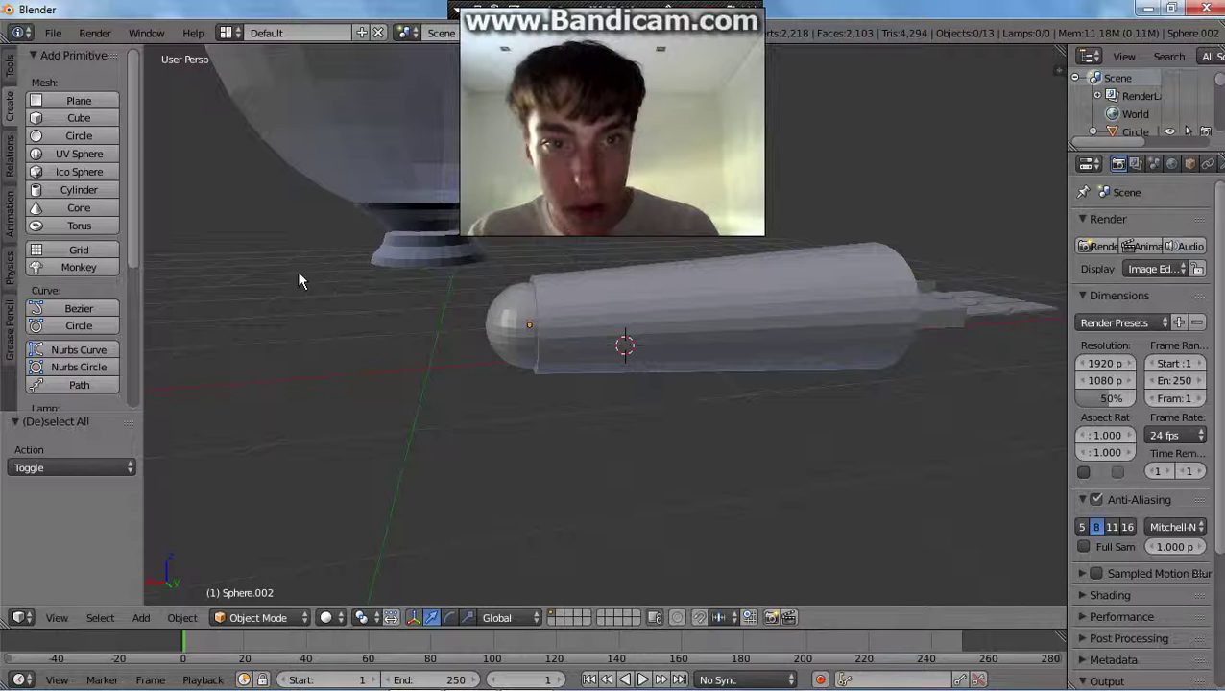
pyautogui.click(78, 190)
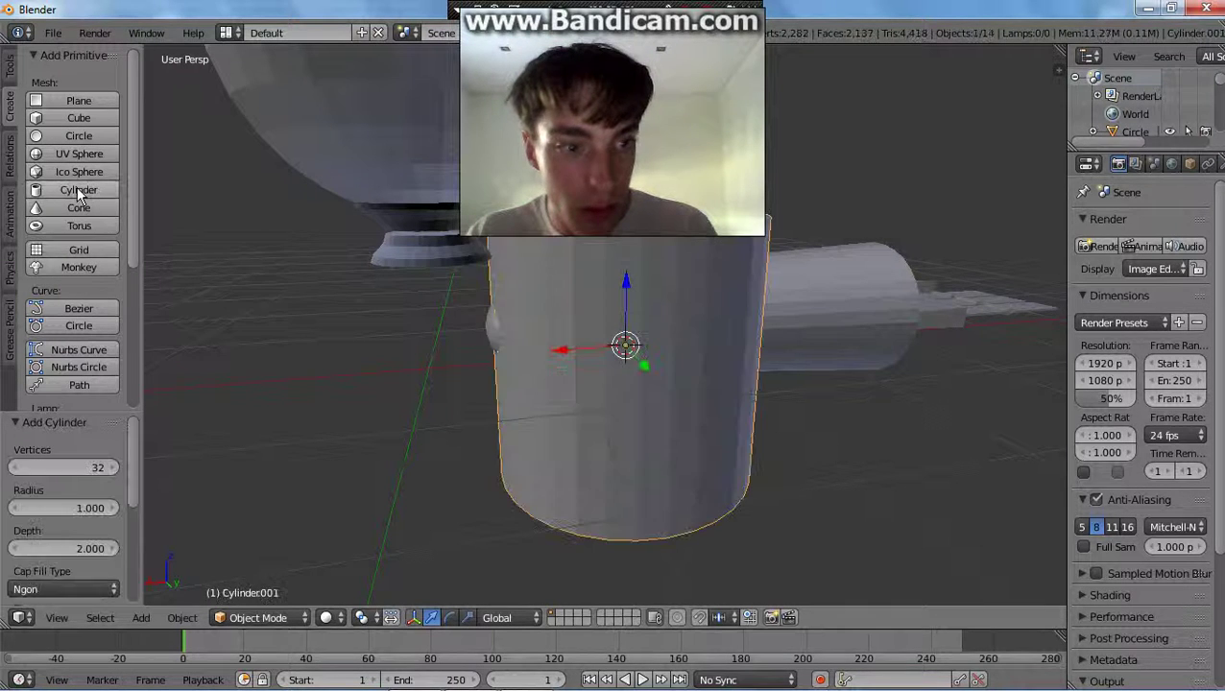
# Set the new cylinder's Y rotation to 90° so it lies along the arm, and activate the translate manipulator.
pyautogui.scroll(-6, 96, 466)
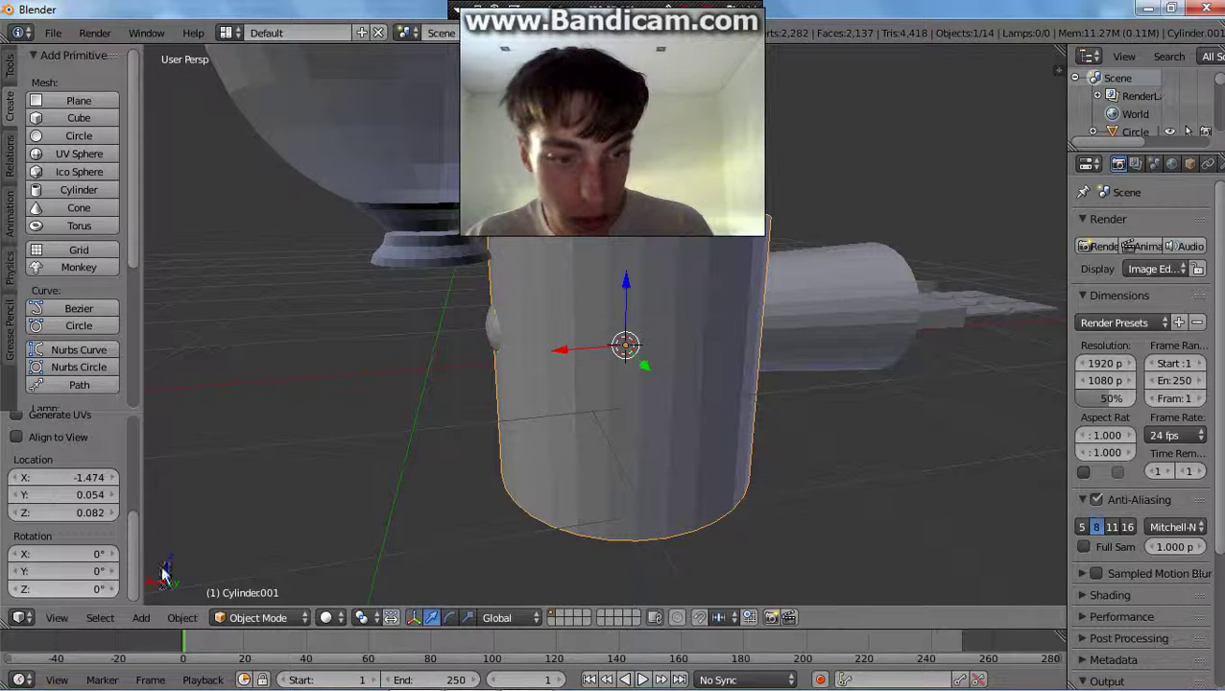
pyautogui.click(452, 619)
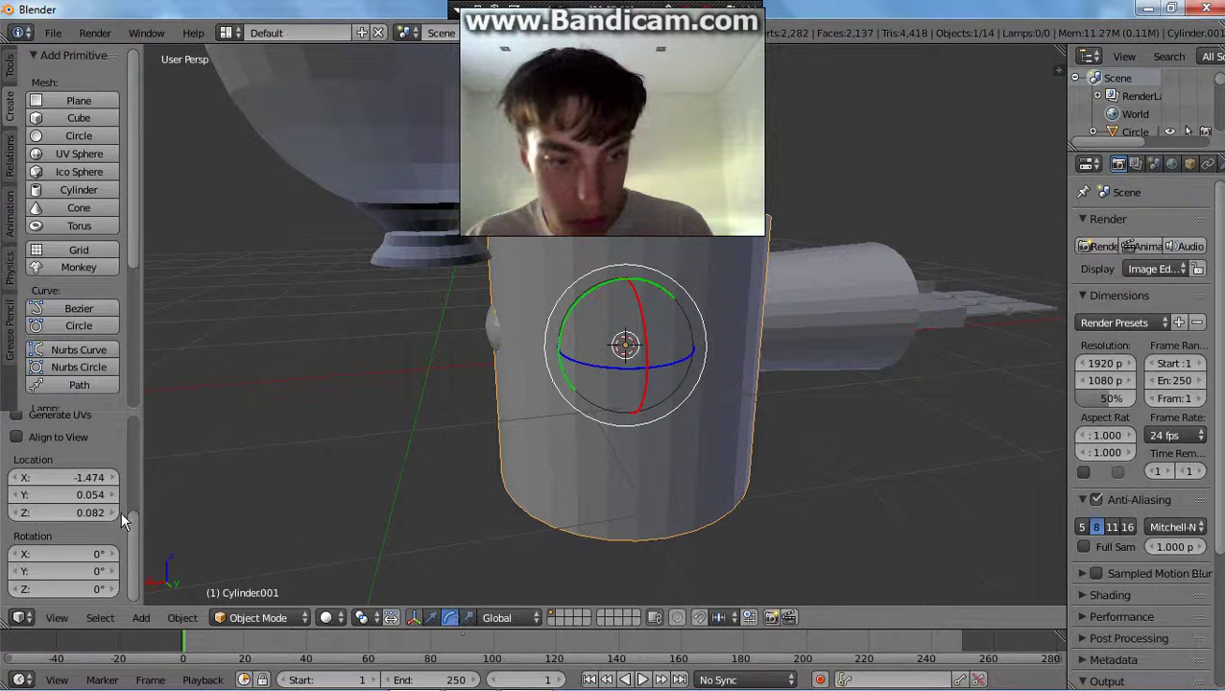
pyautogui.scroll(6, 82, 495)
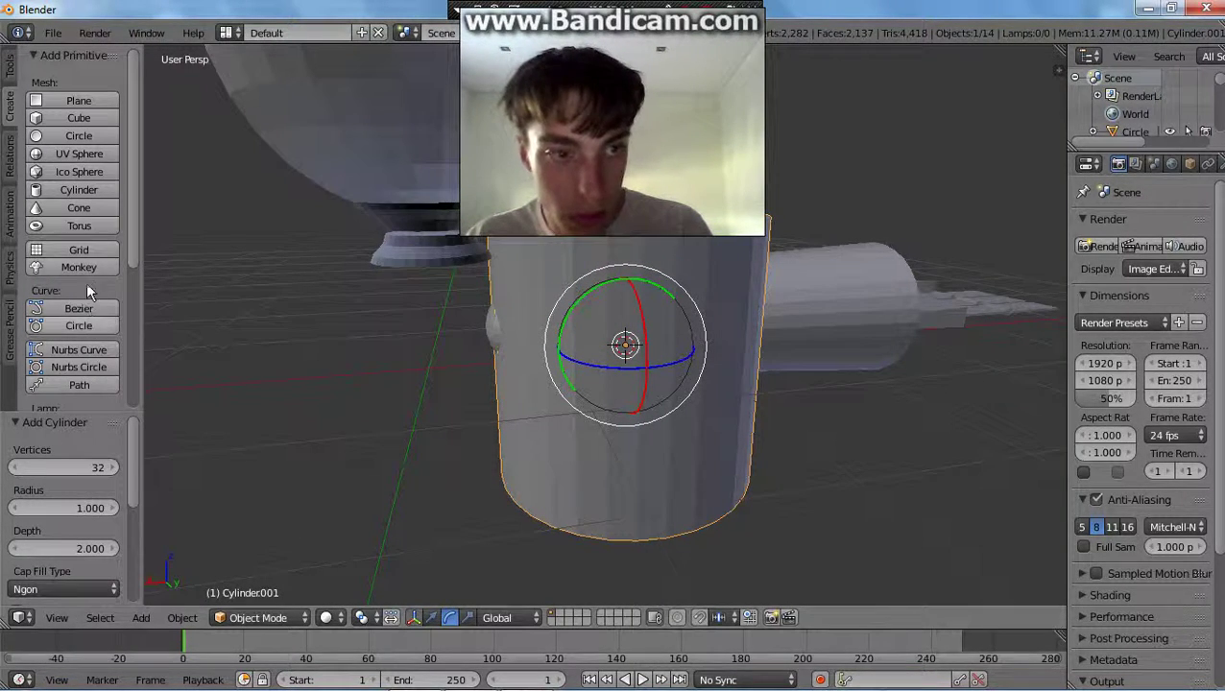
pyautogui.click(12, 70)
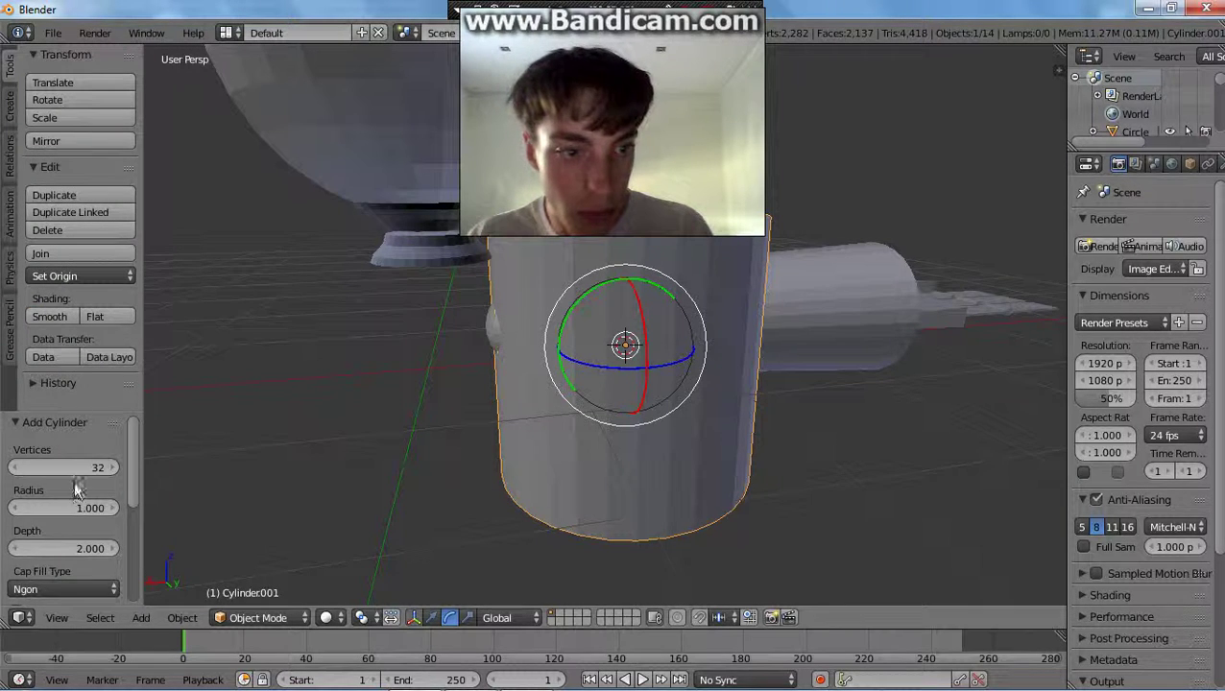
pyautogui.scroll(-5, 78, 482)
pyautogui.scroll(5, 86, 490)
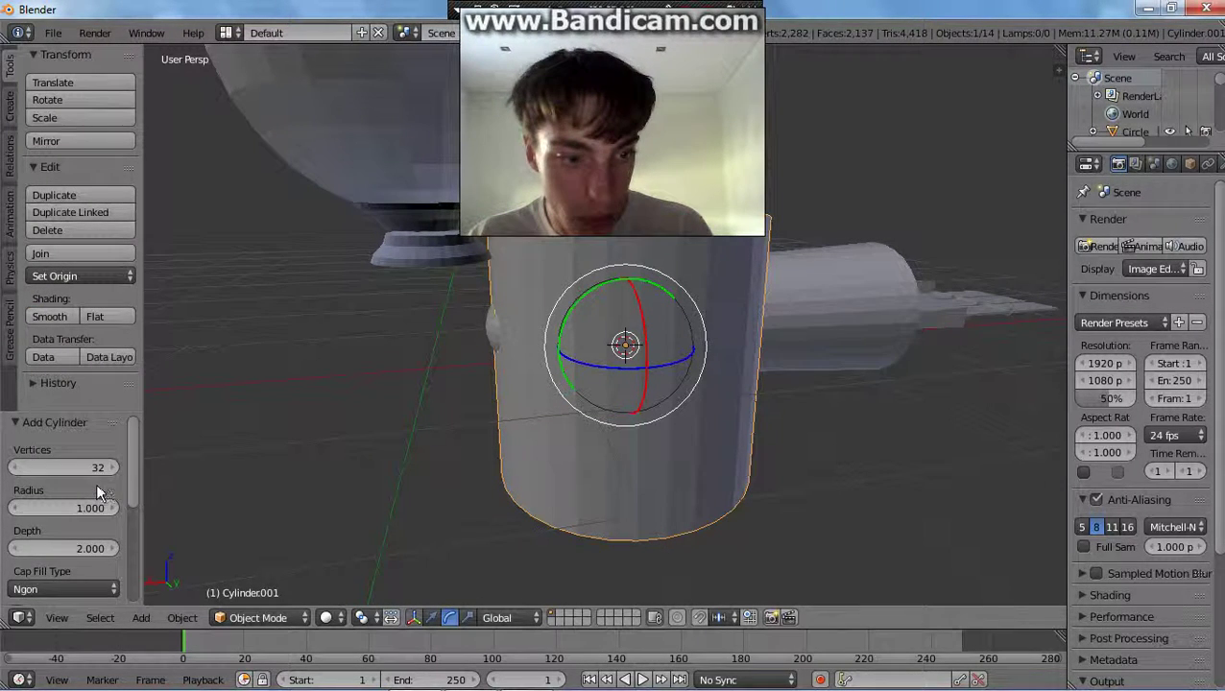
pyautogui.scroll(-4, 97, 486)
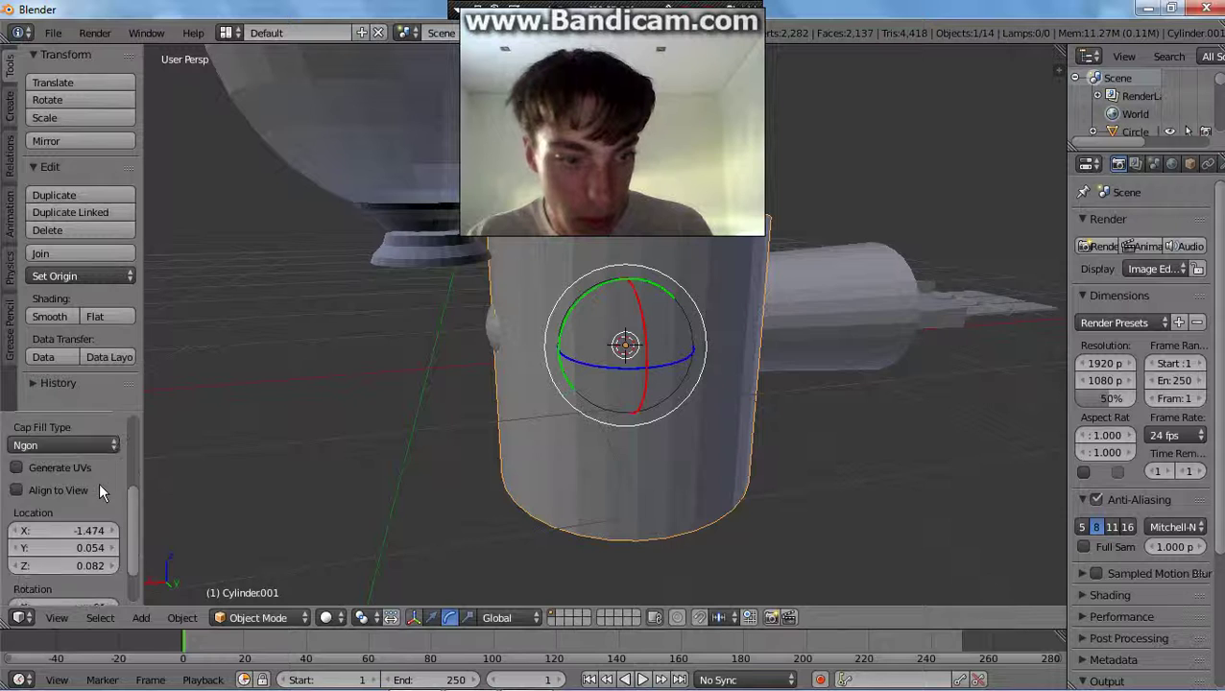
pyautogui.scroll(-3, 100, 490)
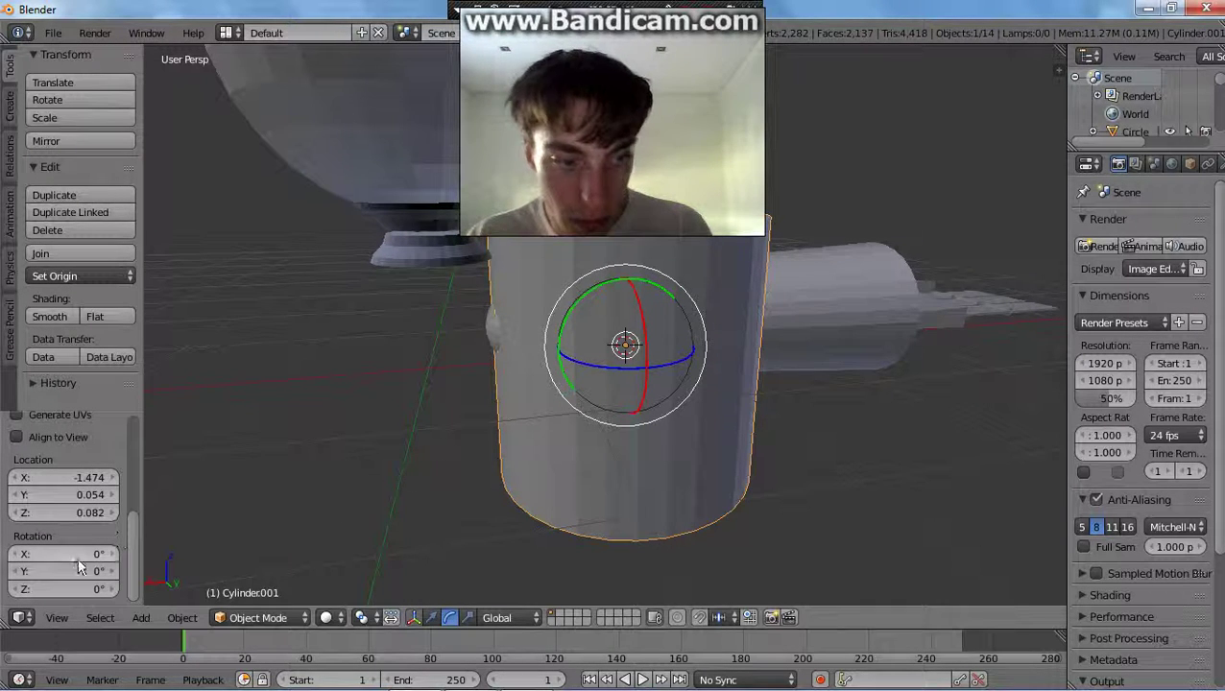
pyautogui.click(100, 574)
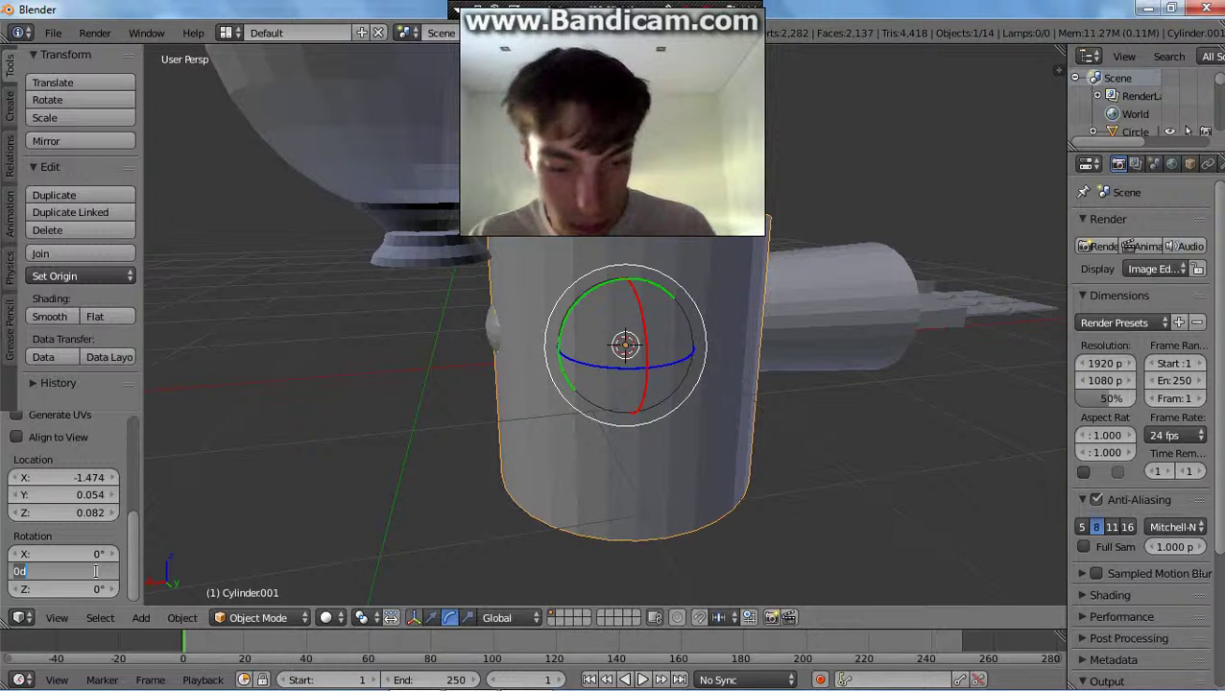
pyautogui.write('90')
pyautogui.press('Return')
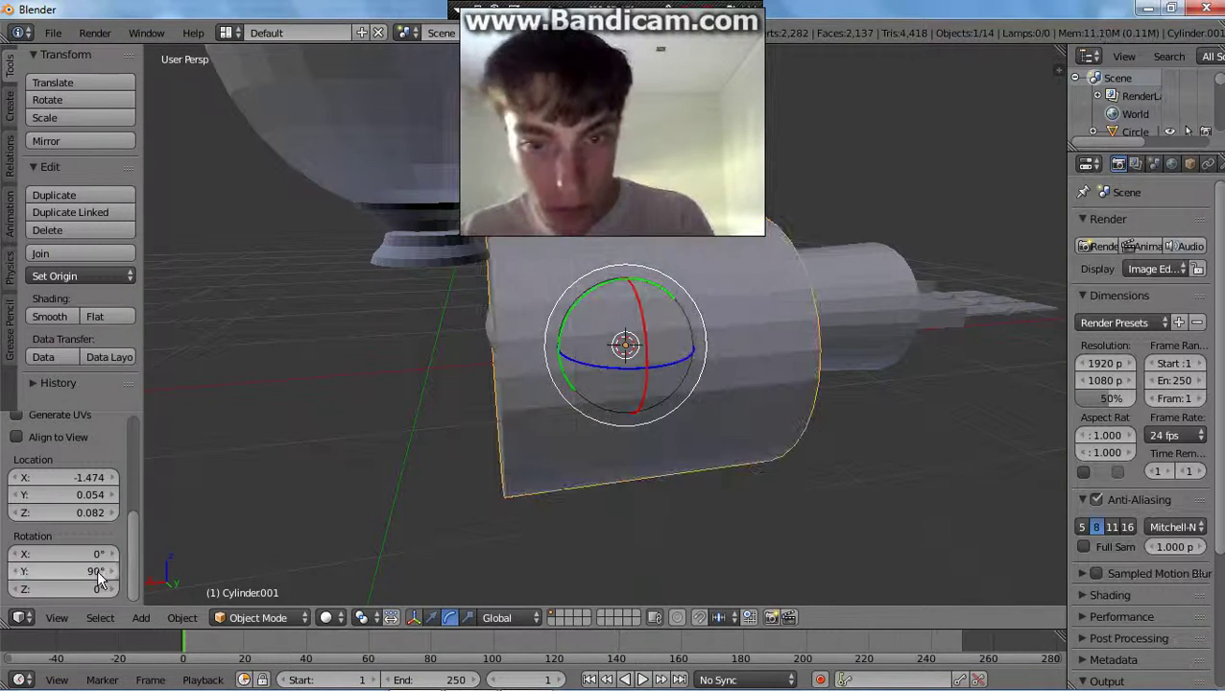
pyautogui.moveTo(488, 456); pyautogui.dragTo(583, 462, button='middle')
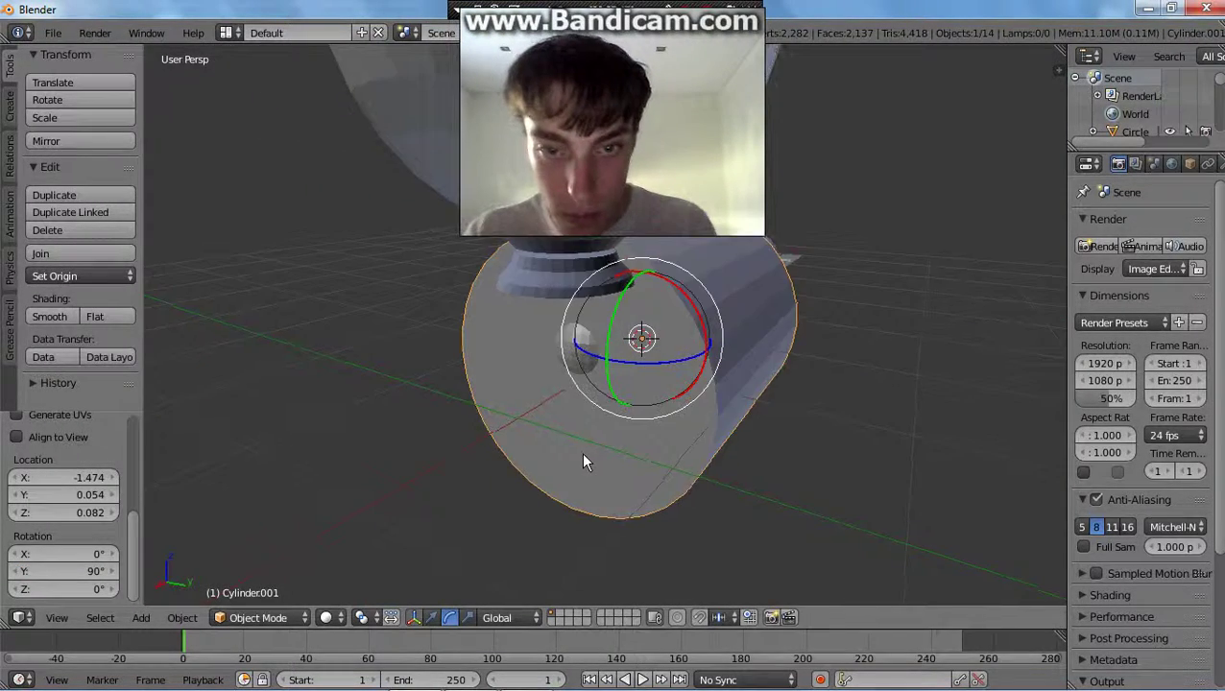
pyautogui.click(432, 617)
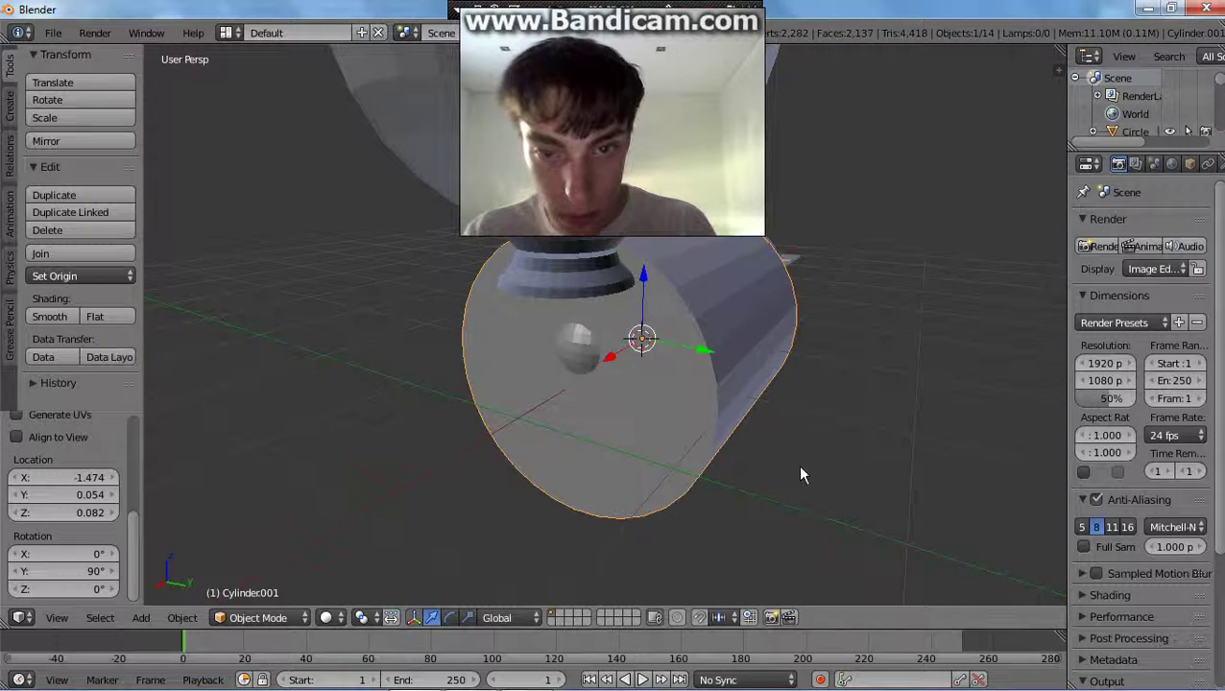
# Scale the cylinder down to roughly the elbow's thickness and raise it along Z to line up with the arm.
pyautogui.press('s')
pyautogui.click(719, 444)
pyautogui.moveTo(649, 453); pyautogui.dragTo(719, 437, button='middle')
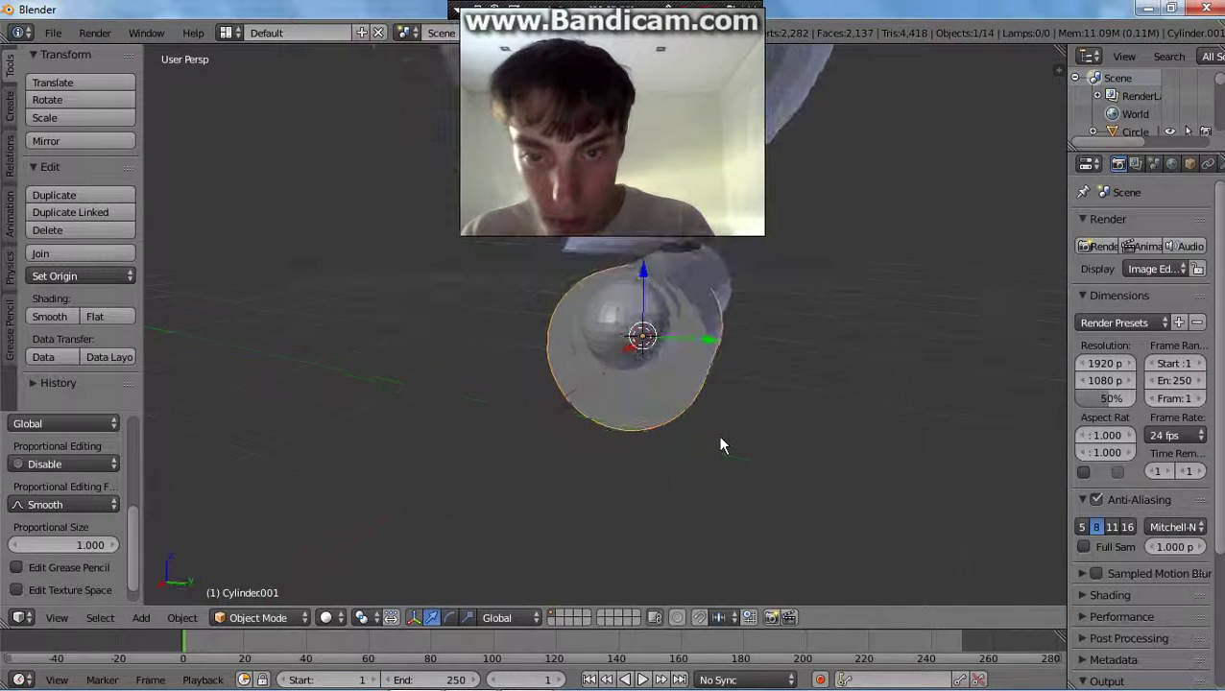
pyautogui.press('s')
pyautogui.click(698, 383)
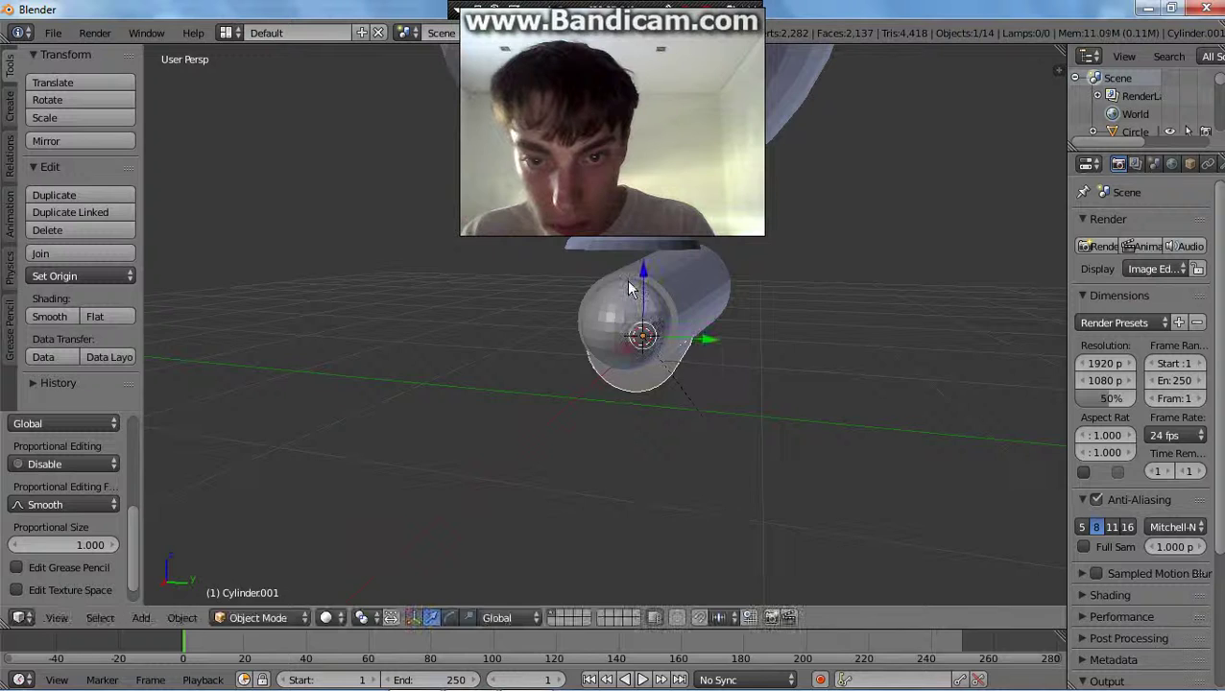
pyautogui.moveTo(646, 261); pyautogui.dragTo(654, 282)
pyautogui.moveTo(654, 284); pyautogui.dragTo(670, 375, button='middle')
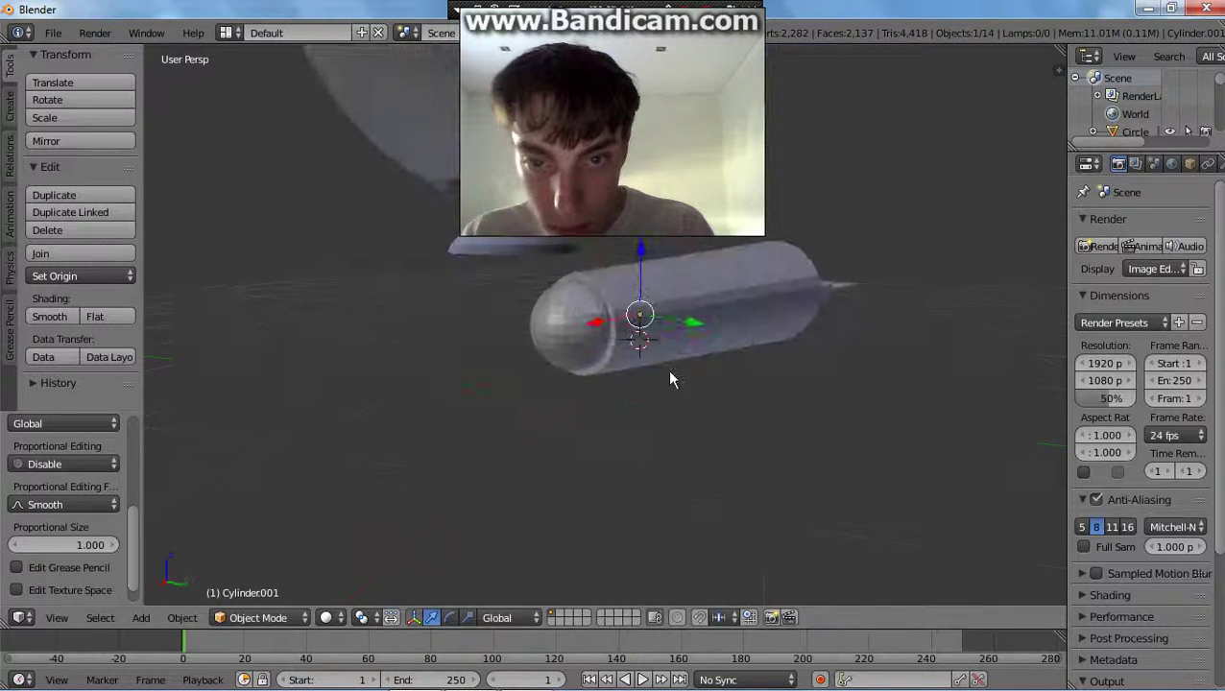
# Shrink the cylinder slightly to fit within the forearm's end and nudge it up along Z to centre it.
pyautogui.moveTo(592, 329); pyautogui.dragTo(680, 428, button='middle')
pyautogui.press('s')
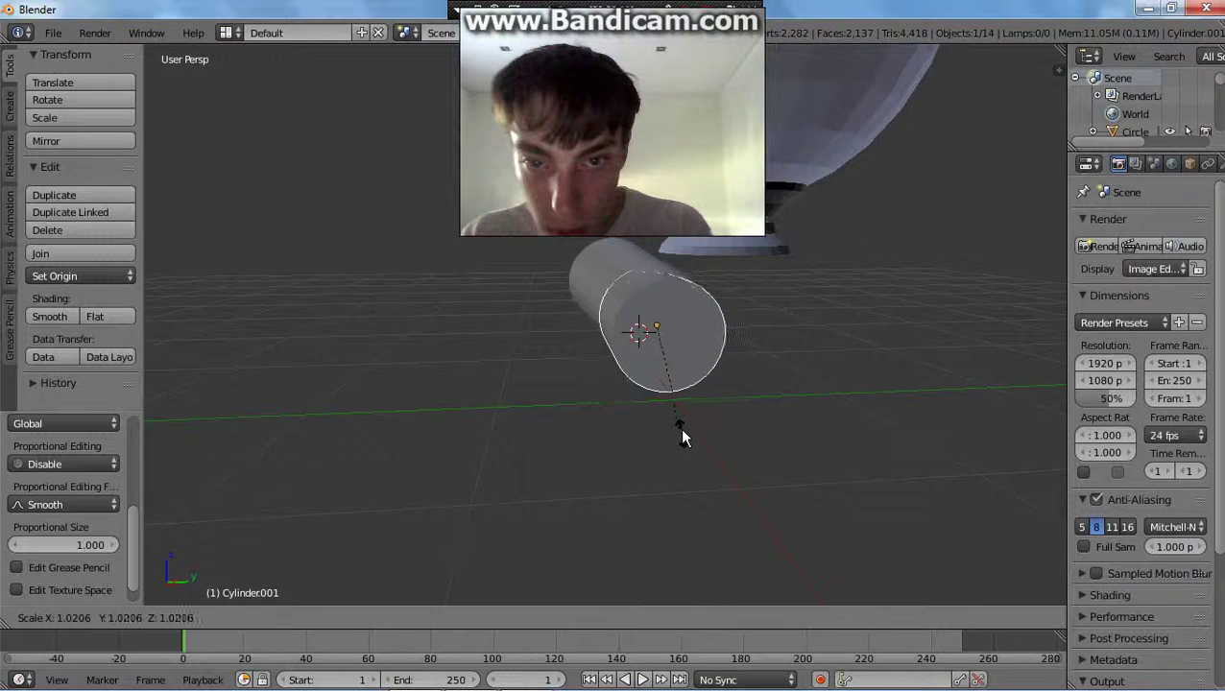
pyautogui.click(674, 394)
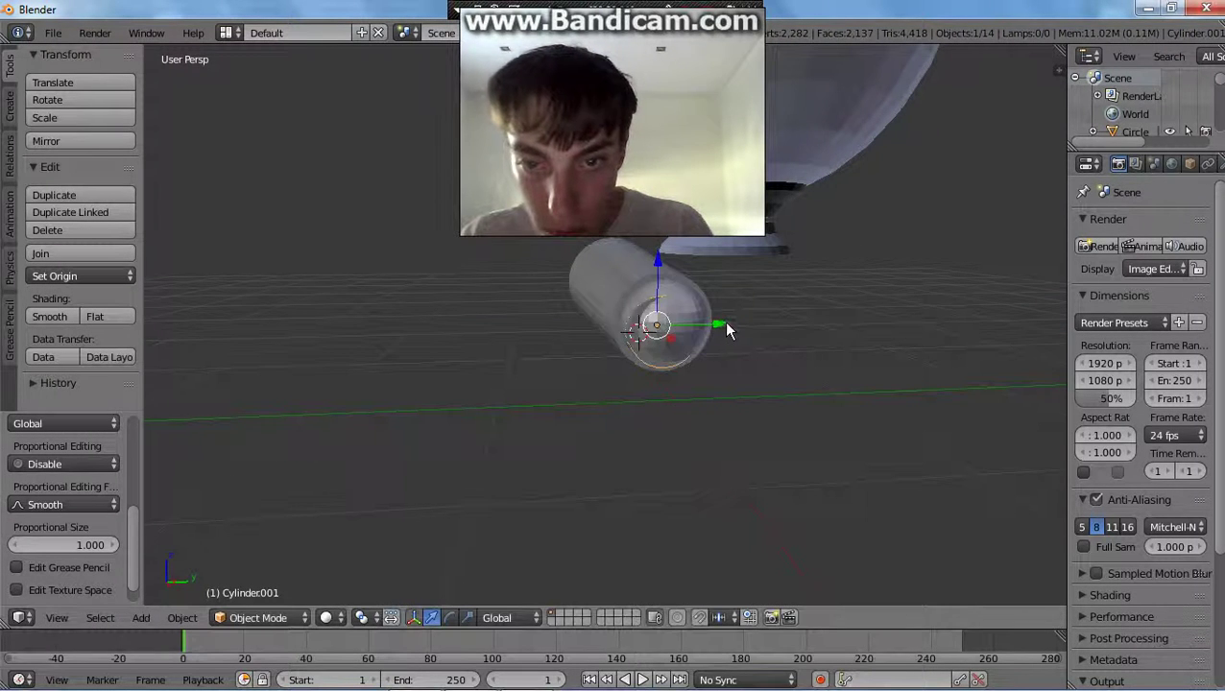
pyautogui.moveTo(727, 329); pyautogui.dragTo(692, 410, button='middle')
pyautogui.scroll(3, 677, 382)
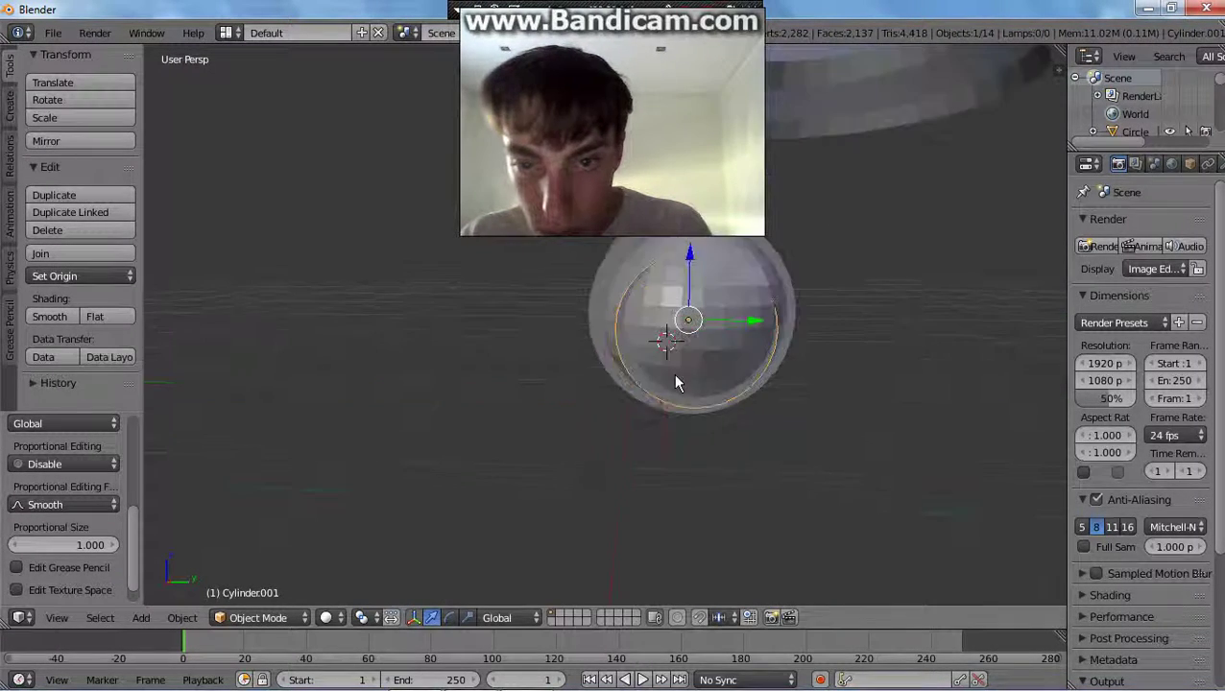
pyautogui.moveTo(689, 255); pyautogui.dragTo(690, 249)
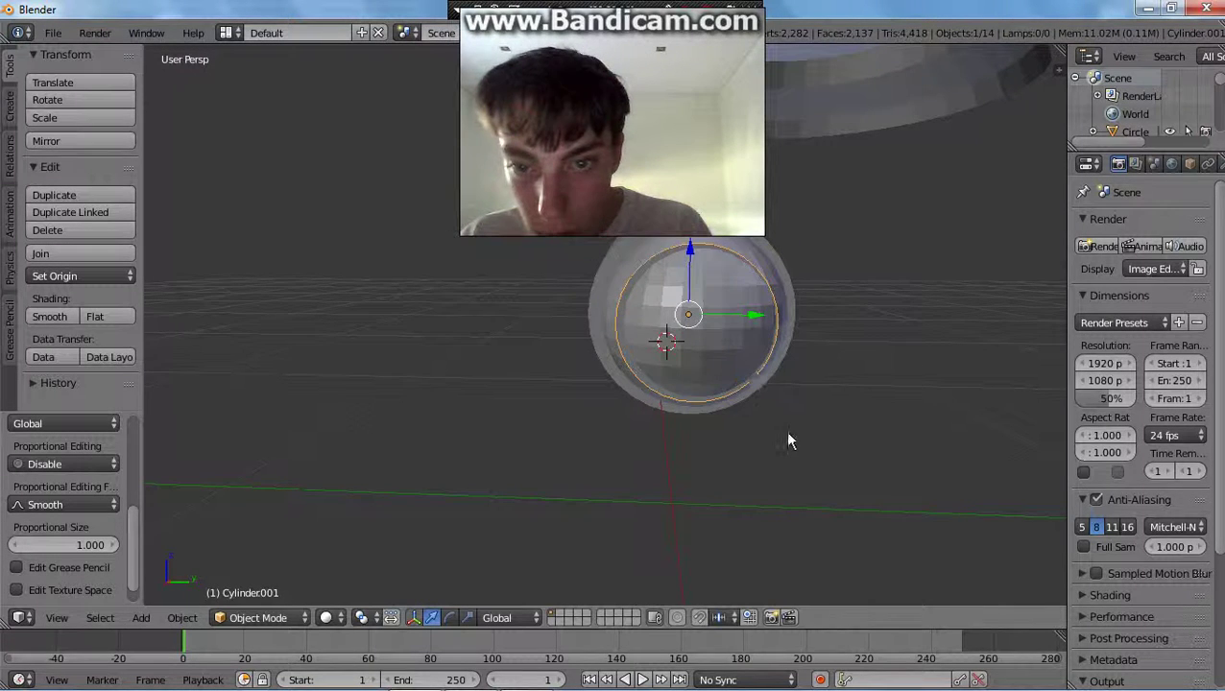
# Move the cylinder along X so that it protrudes from the forearm's elbow end.
pyautogui.moveTo(788, 441); pyautogui.dragTo(771, 430, button='middle')
pyautogui.moveTo(725, 301); pyautogui.dragTo(727, 339)
pyautogui.moveTo(776, 431); pyautogui.dragTo(603, 423, button='middle')
# Enlarge the cylinder in three passes of about 1.12, 1.02 and 1.01 to match the forearm's end diameter.
pyautogui.press('s')
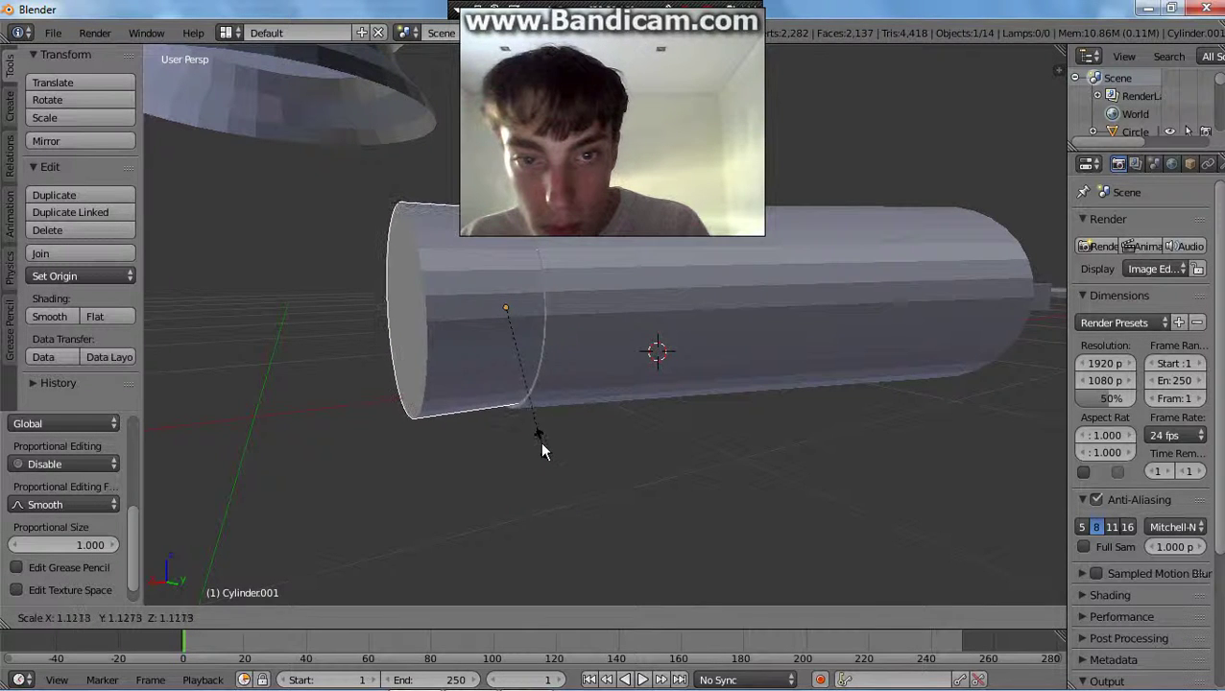
pyautogui.click(540, 442)
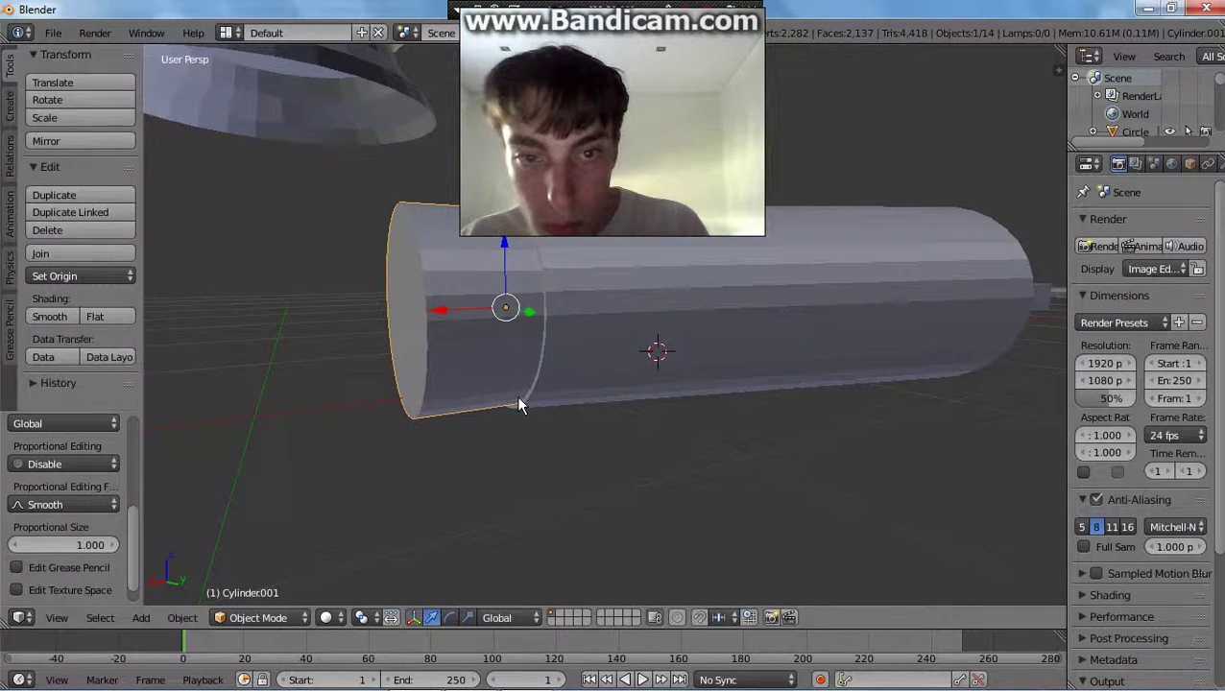
pyautogui.press('s')
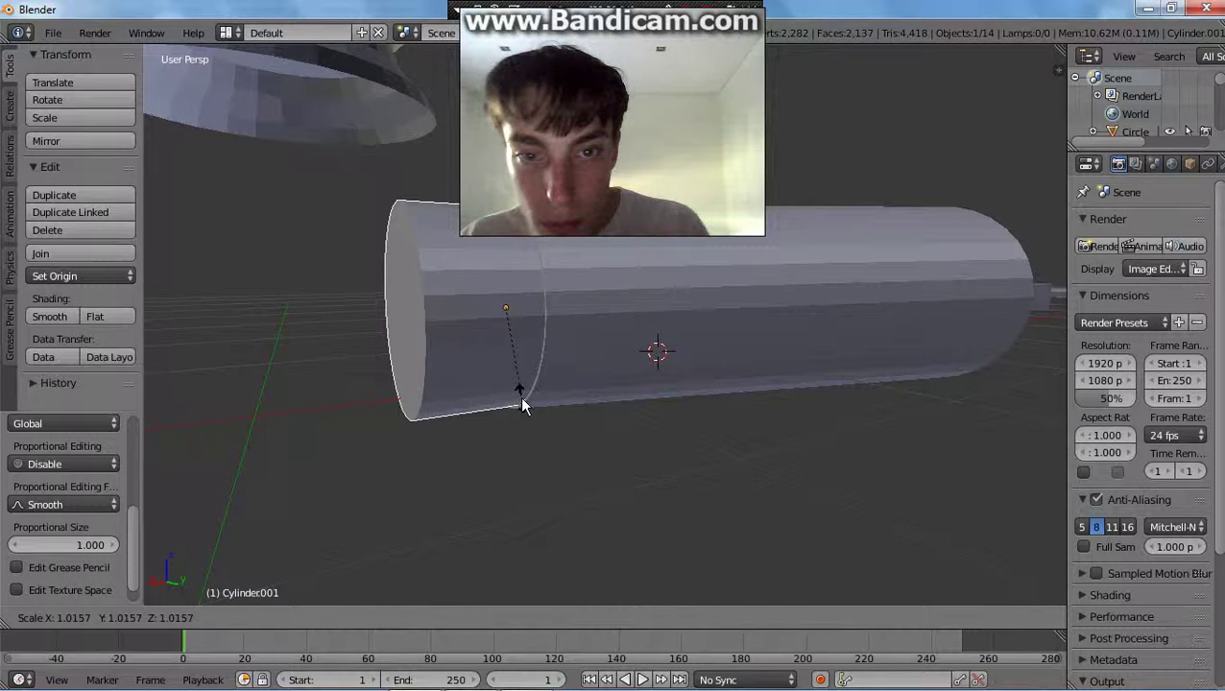
pyautogui.click(523, 399)
pyautogui.press('s')
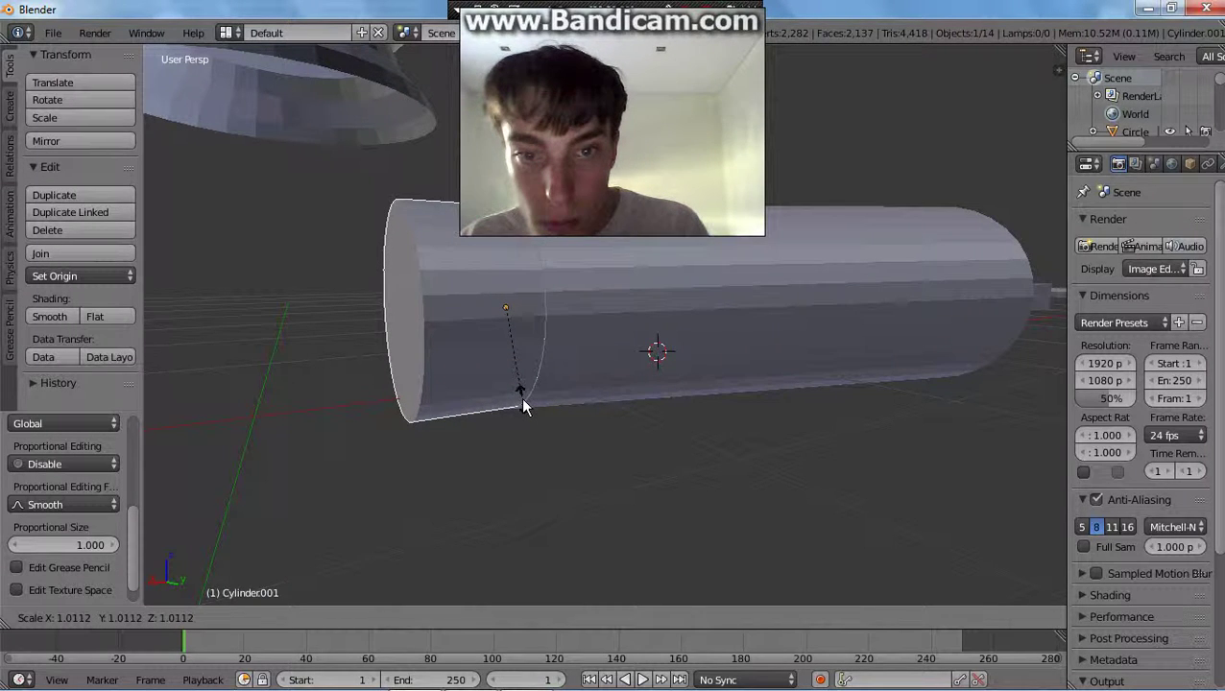
pyautogui.click(520, 398)
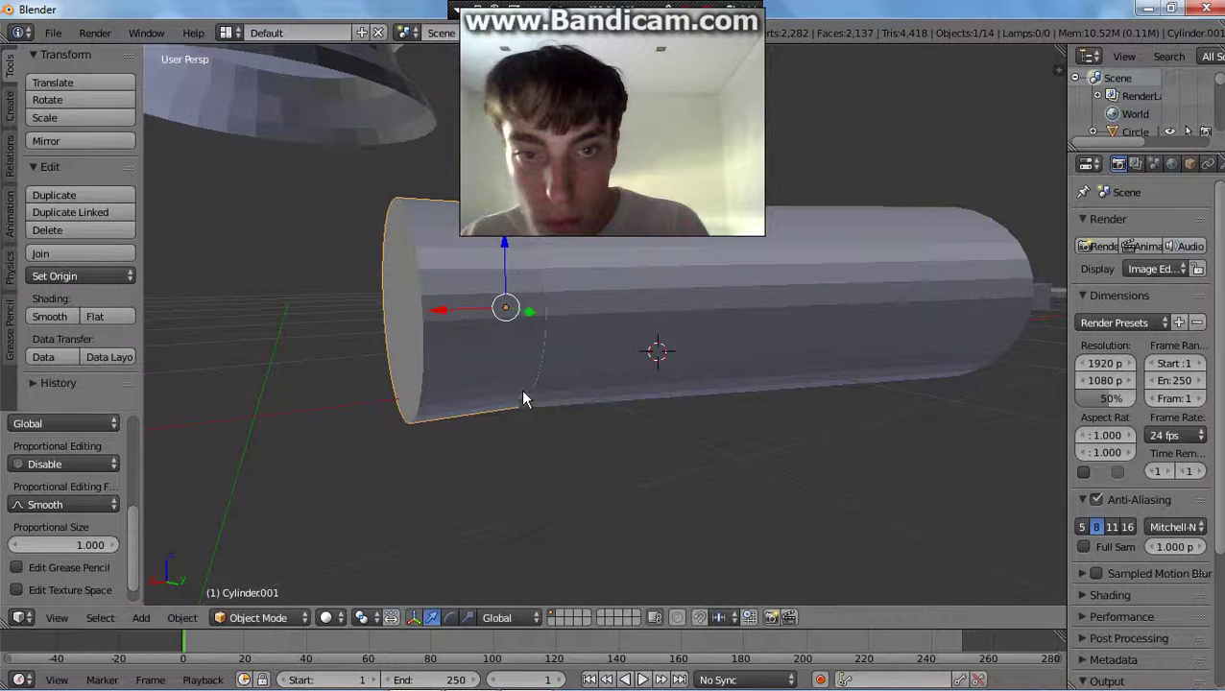
# Slide the cylinder farther out along X, leaving a narrow gap for the elbow between it and the forearm.
pyautogui.moveTo(444, 314); pyautogui.dragTo(331, 317)
pyautogui.moveTo(473, 375); pyautogui.dragTo(339, 351, button='middle')
pyautogui.moveTo(334, 323); pyautogui.dragTo(319, 315)
# Select the elbow sphere and shift it along X to sit in the gap between the forearm and upper-arm cylinder.
pyautogui.rightClick(500, 319)
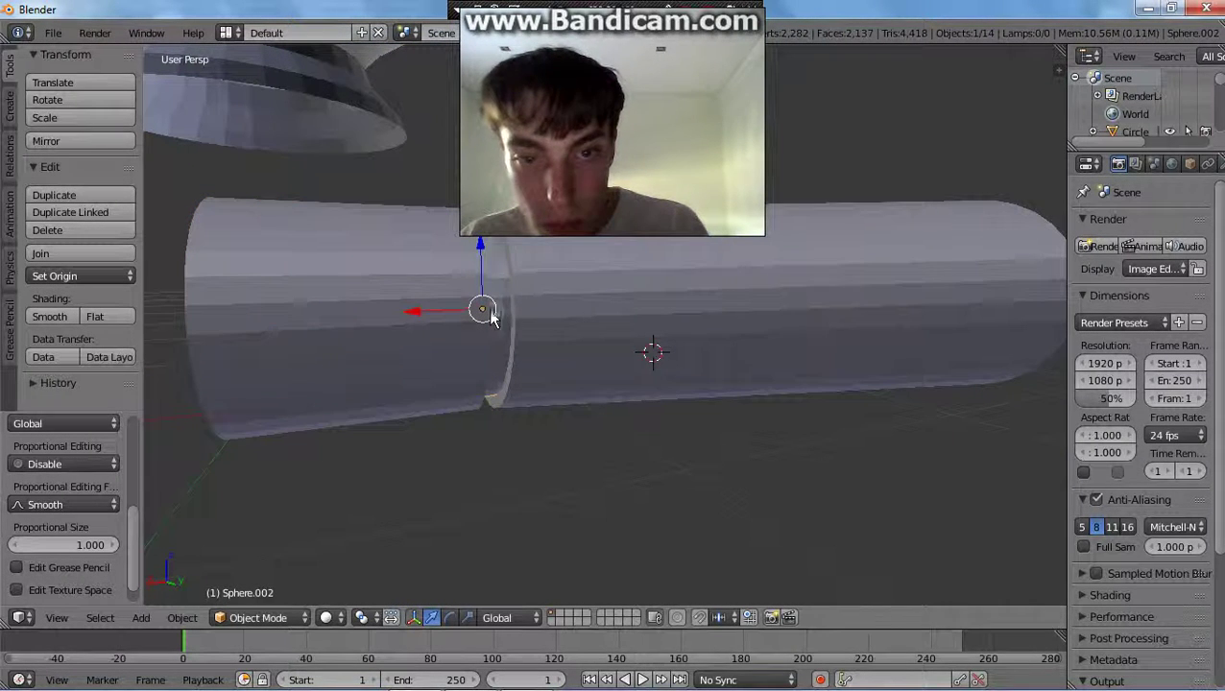
pyautogui.moveTo(423, 309); pyautogui.dragTo(410, 315)
pyautogui.moveTo(623, 390); pyautogui.dragTo(601, 393, button='middle')
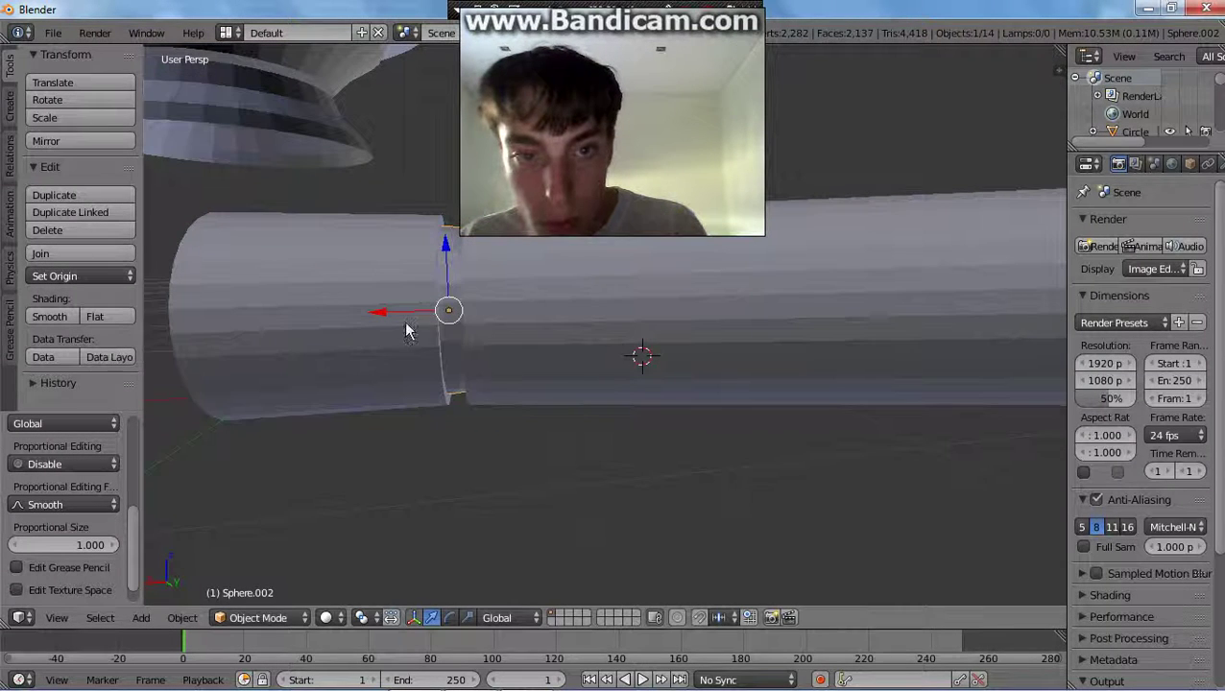
pyautogui.moveTo(409, 310); pyautogui.dragTo(414, 317)
pyautogui.moveTo(414, 317); pyautogui.dragTo(475, 392, button='middle')
# Put the upper-arm cylinder in Edit Mode and extrude its outer end face about 0.52 along X.
pyautogui.rightClick(305, 329)
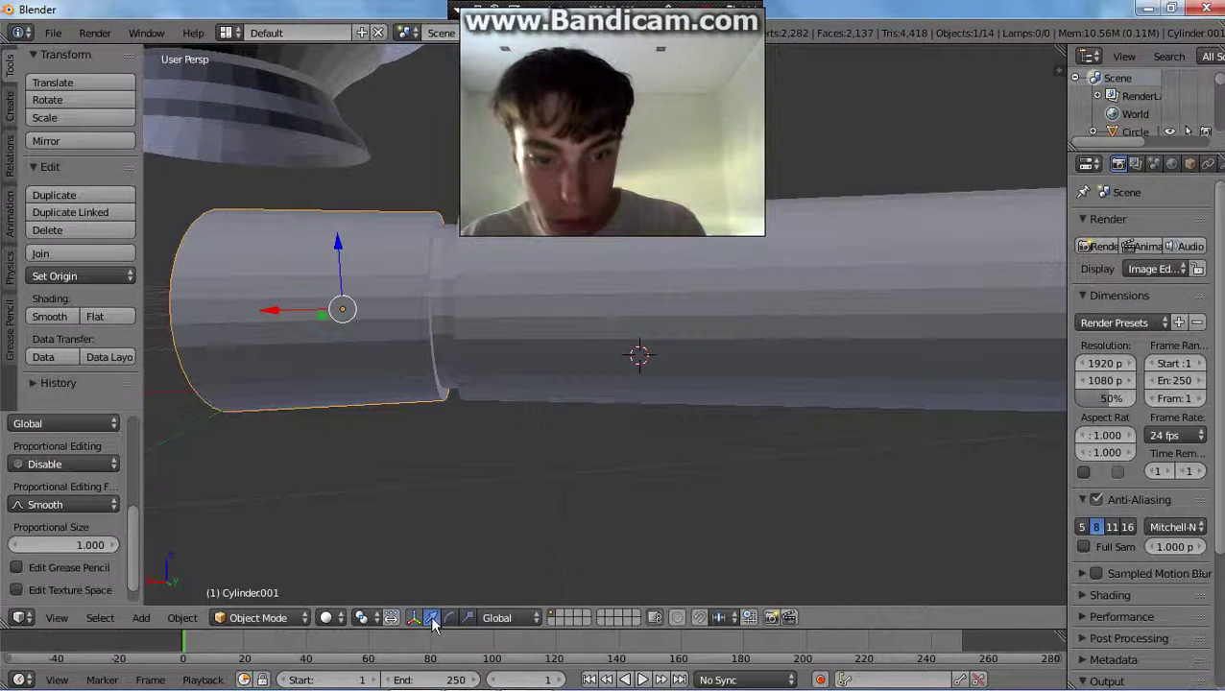
pyautogui.click(304, 618)
pyautogui.click(279, 576)
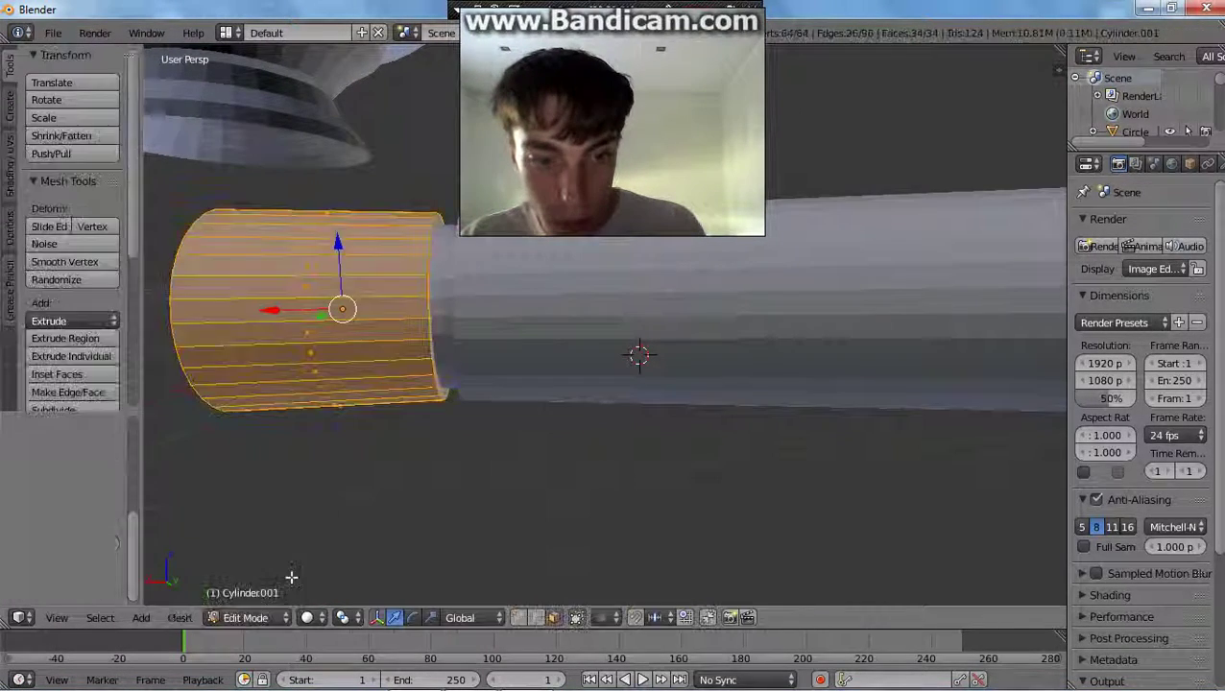
pyautogui.moveTo(288, 579); pyautogui.dragTo(419, 452, button='middle')
pyautogui.rightClick(419, 452)
pyautogui.moveTo(669, 512); pyautogui.dragTo(557, 434, button='middle')
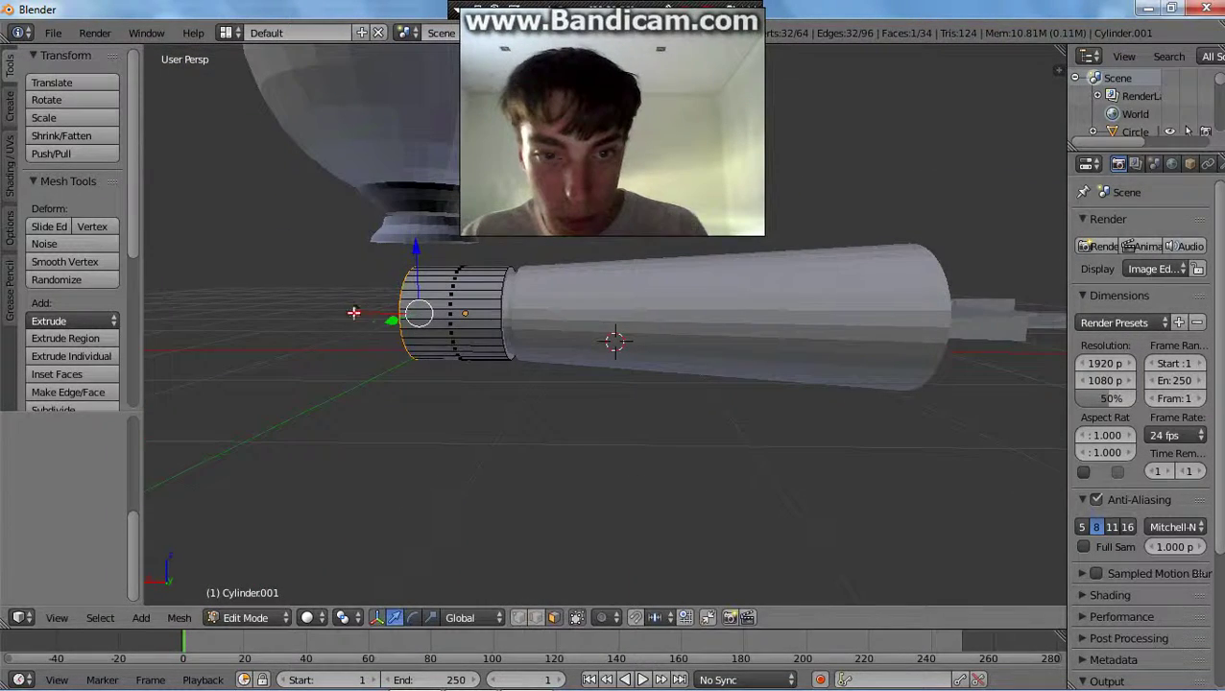
pyautogui.press('e')
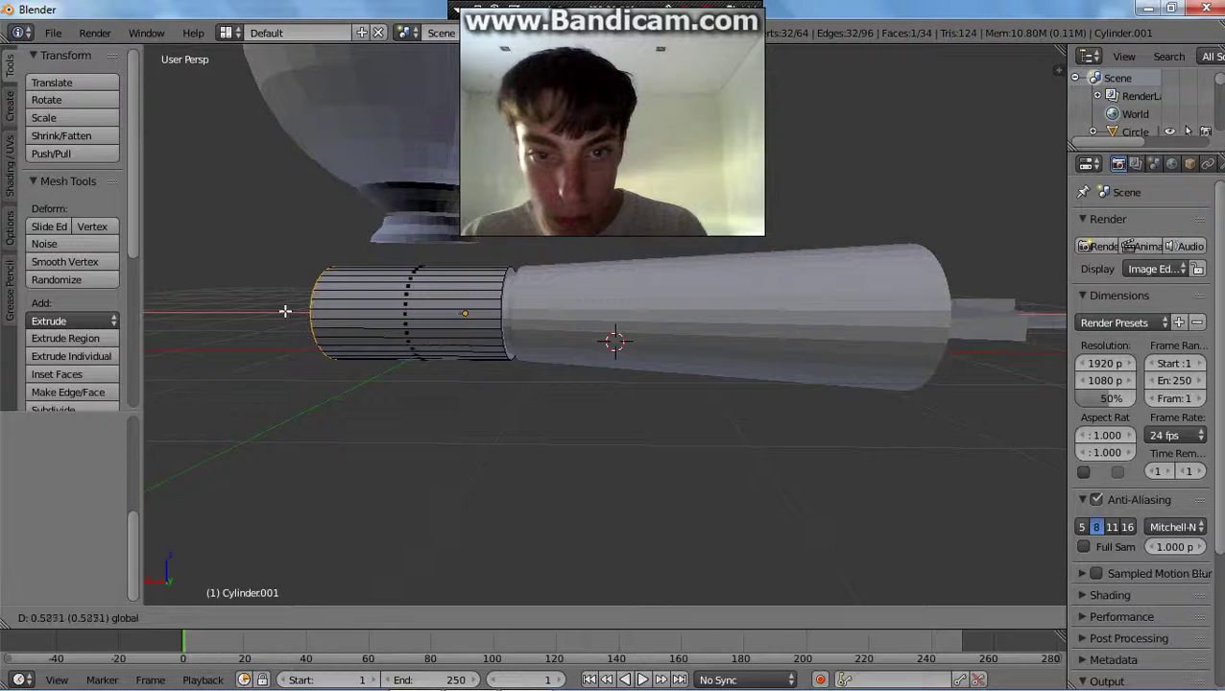
pyautogui.click(285, 311)
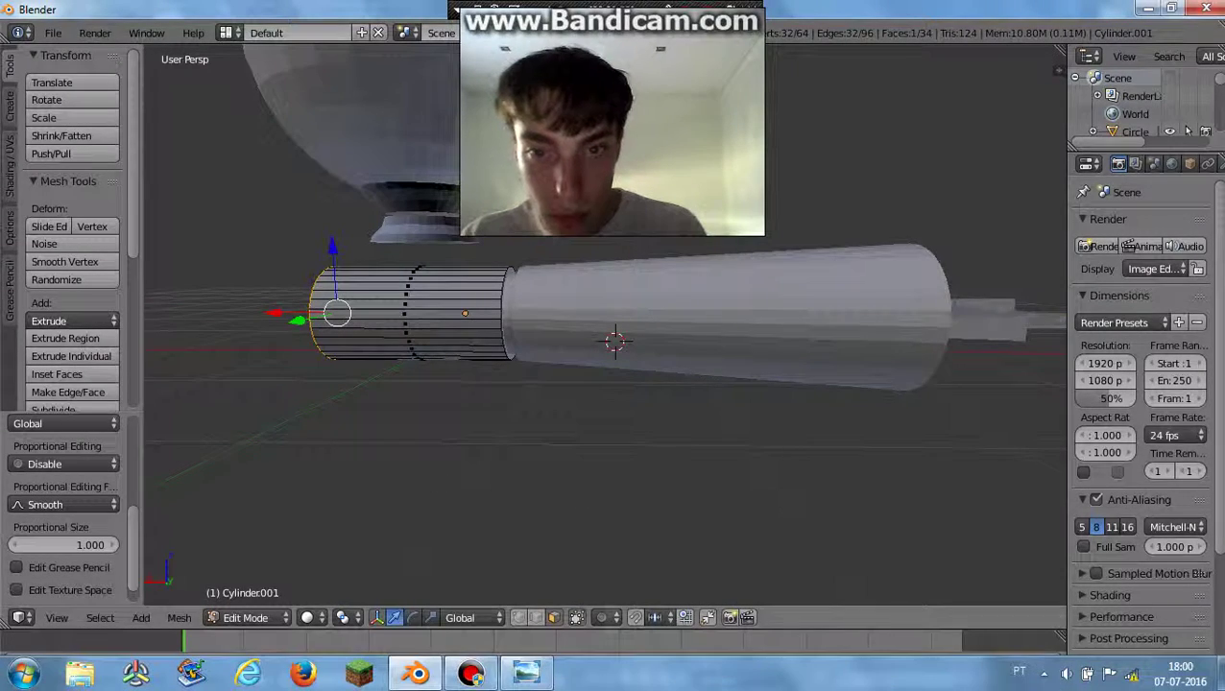
# Check the arm in the photo viewer's reference poster, return to Blender and scale the outer end face down slightly.
pyautogui.click(529, 675)
pyautogui.click(416, 675)
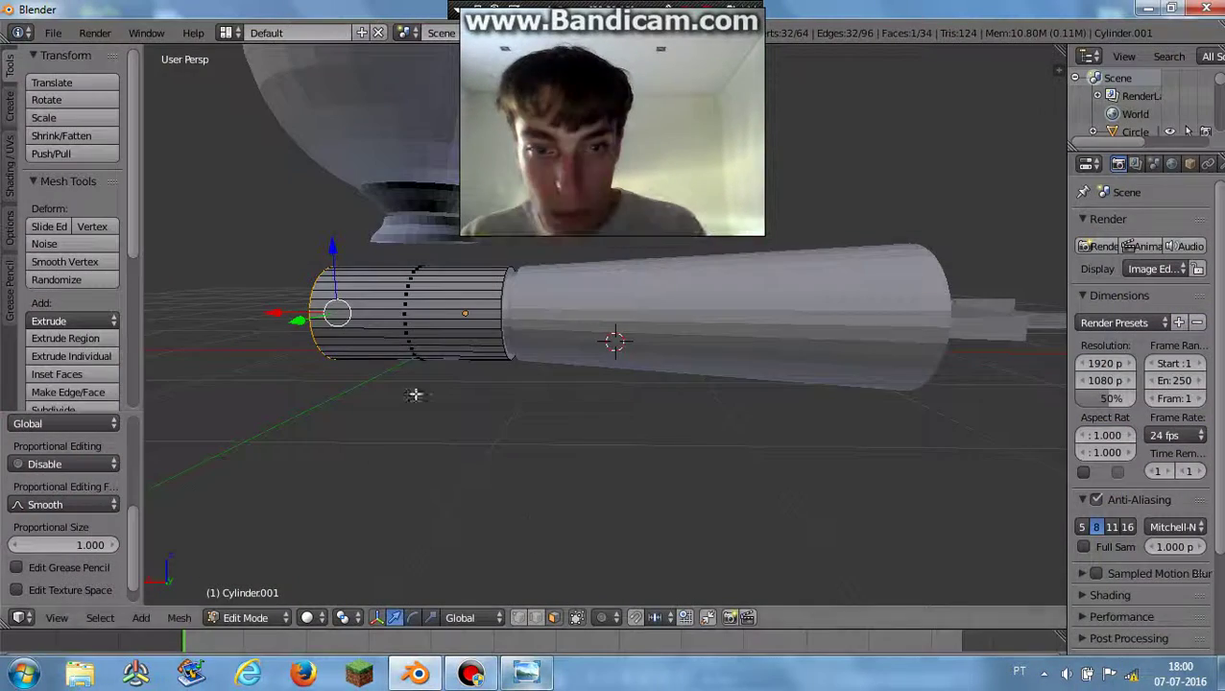
pyautogui.moveTo(454, 423); pyautogui.dragTo(550, 444, button='middle')
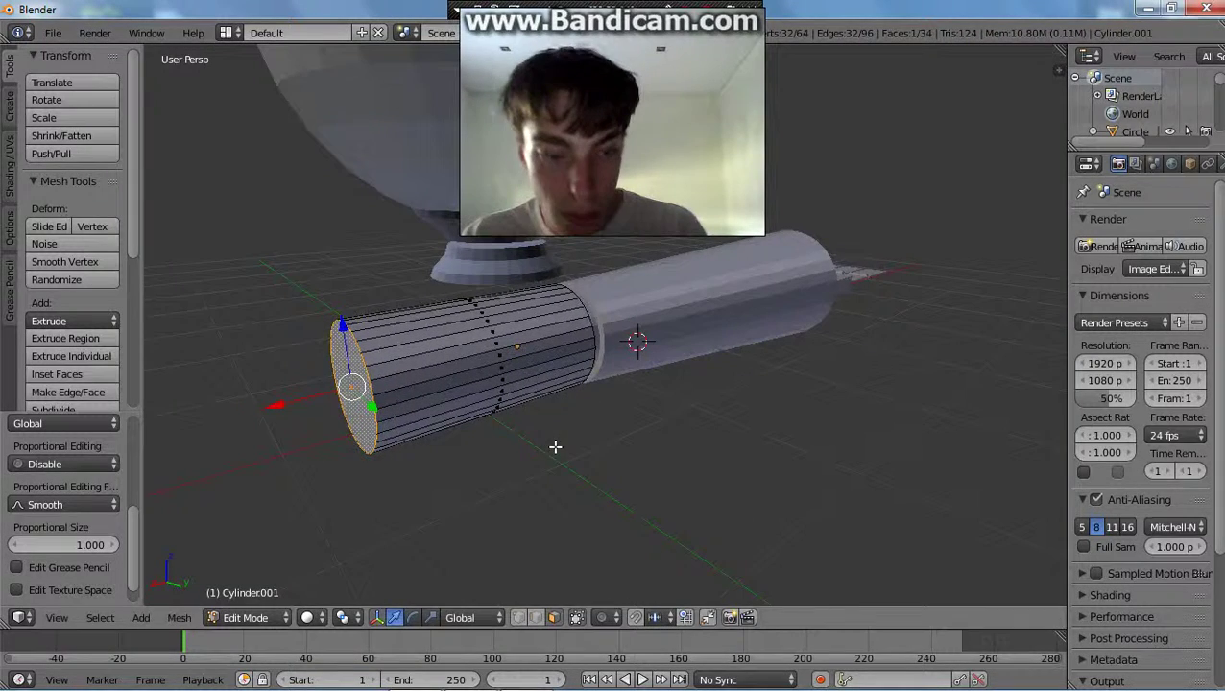
pyautogui.press('s')
pyautogui.click(517, 433)
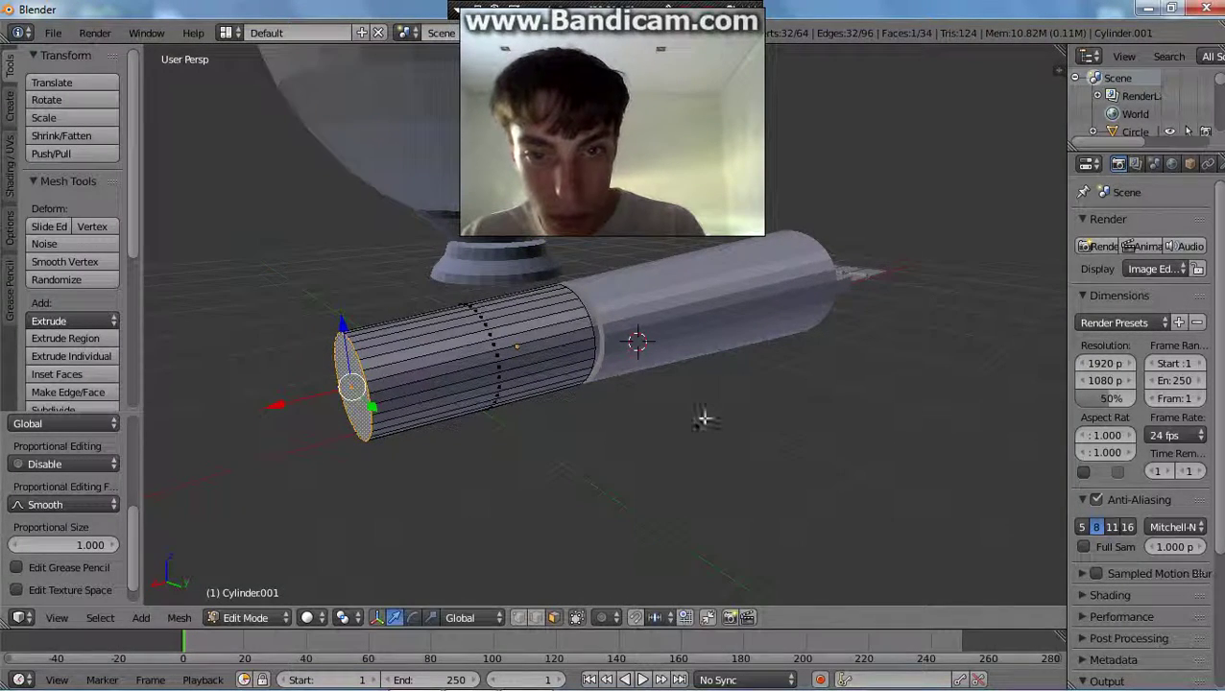
# Move the upper arm's outer end face farther along X to lengthen the arm, and return to Object Mode.
pyautogui.moveTo(704, 418); pyautogui.dragTo(628, 412, button='middle')
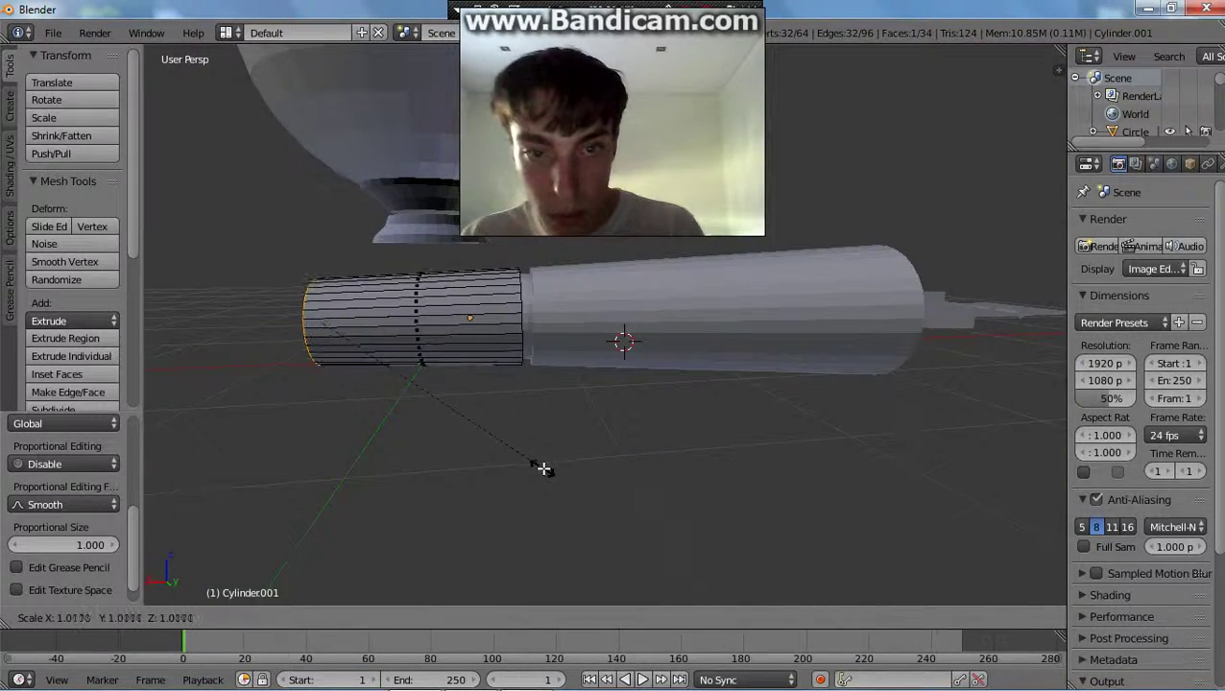
pyautogui.moveTo(275, 324); pyautogui.dragTo(247, 324)
pyautogui.moveTo(344, 403); pyautogui.dragTo(479, 411, button='middle')
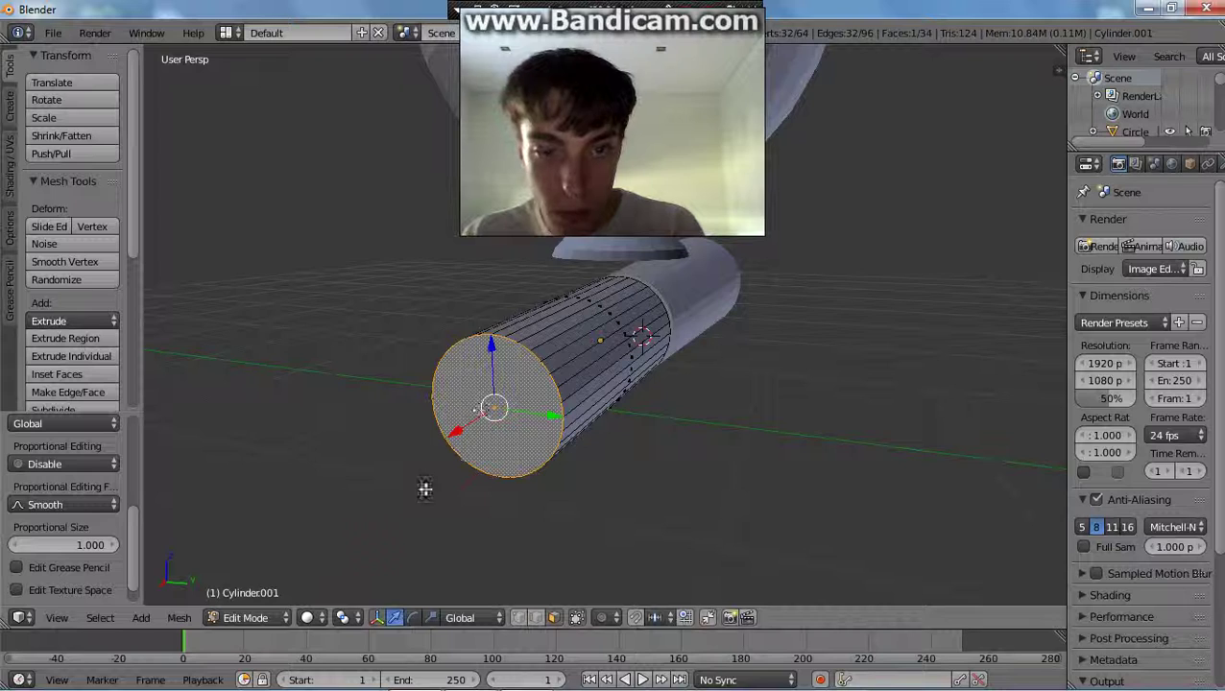
pyautogui.click(264, 616)
pyautogui.click(261, 593)
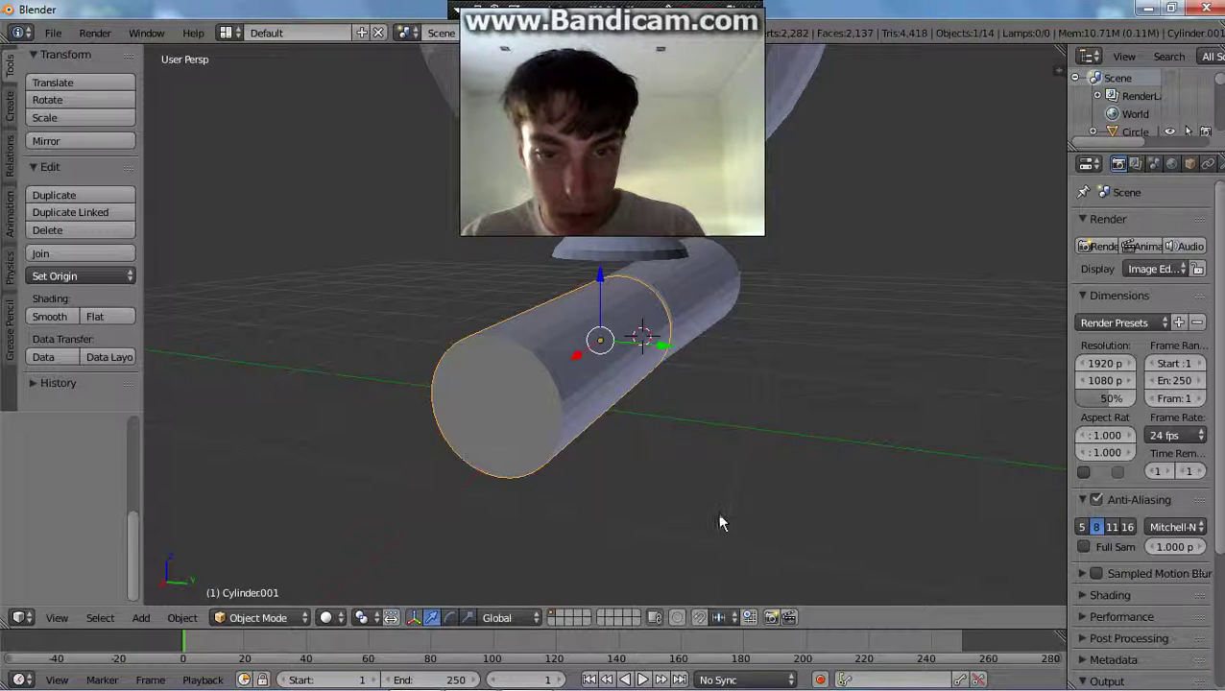
# Duplicate the elbow sphere and move the copy along X to the outer end of the upper arm.
pyautogui.moveTo(721, 524); pyautogui.dragTo(615, 526, button='middle')
pyautogui.rightClick(537, 317)
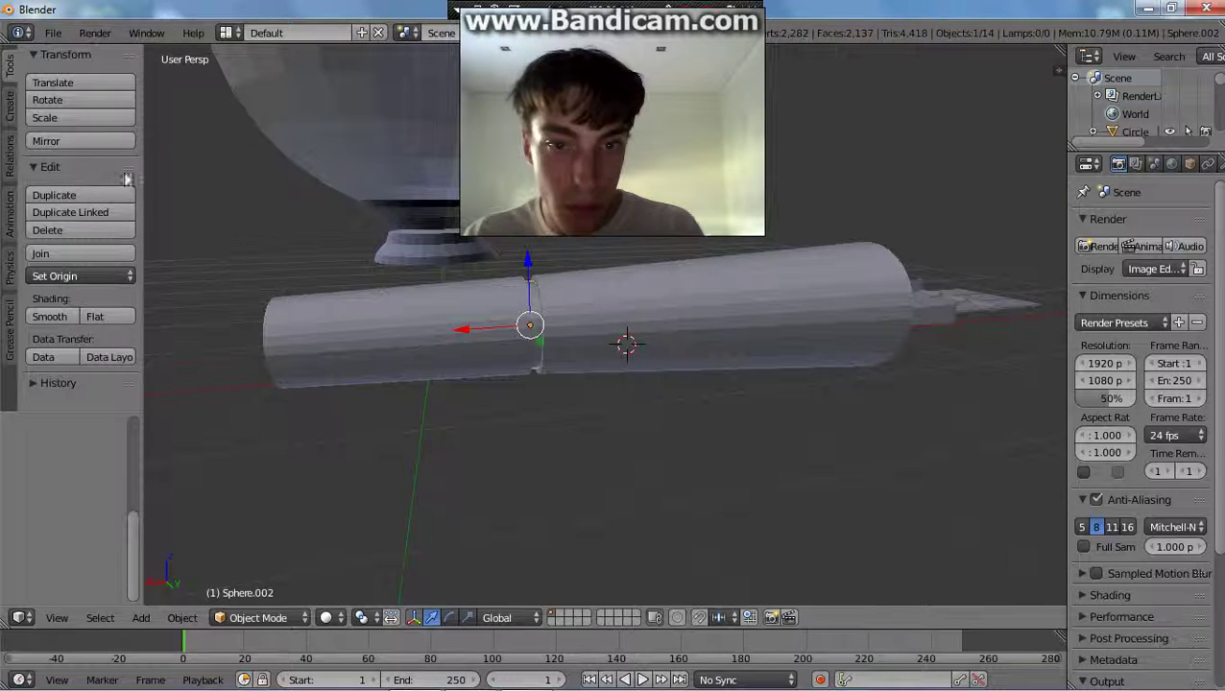
pyautogui.moveTo(461, 333); pyautogui.dragTo(354, 332)
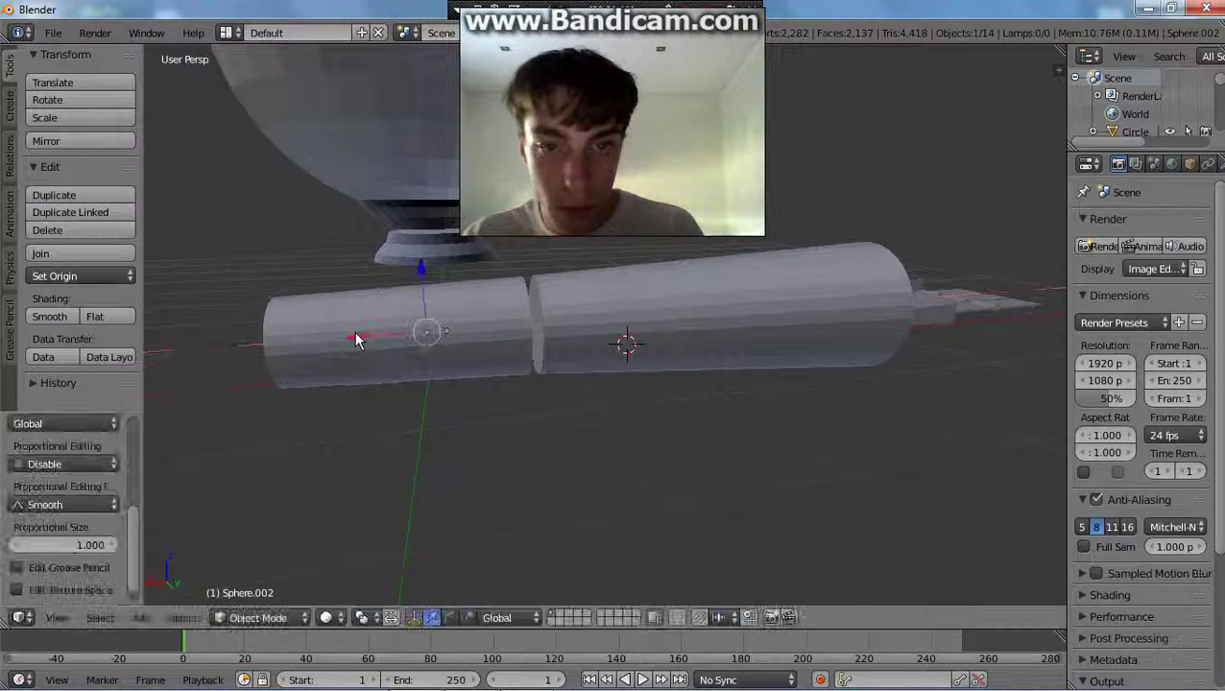
pyautogui.hotkey('ctrl', 'z')
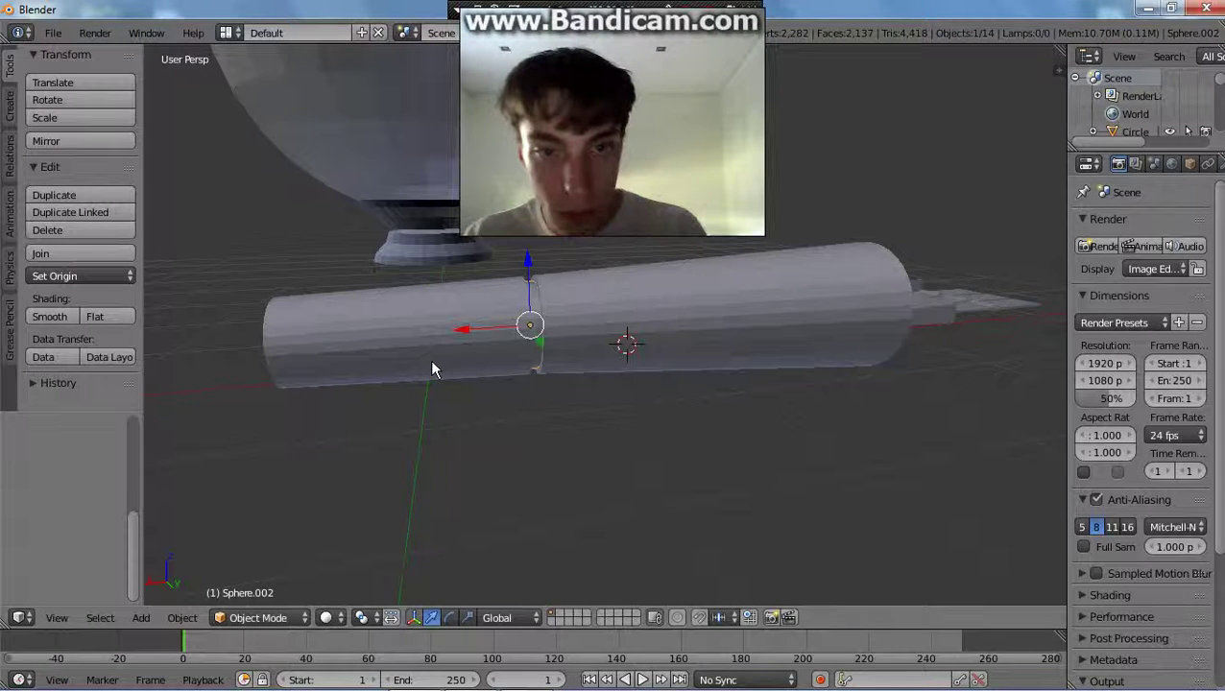
pyautogui.click(108, 199)
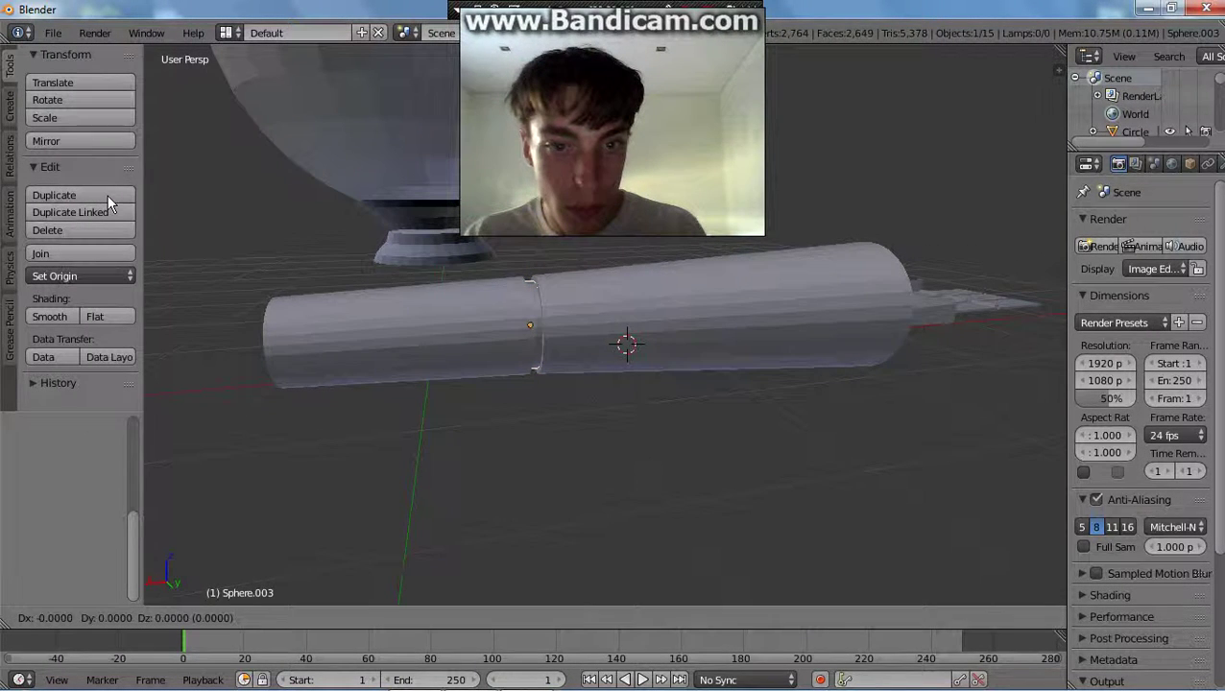
pyautogui.rightClick(108, 204)
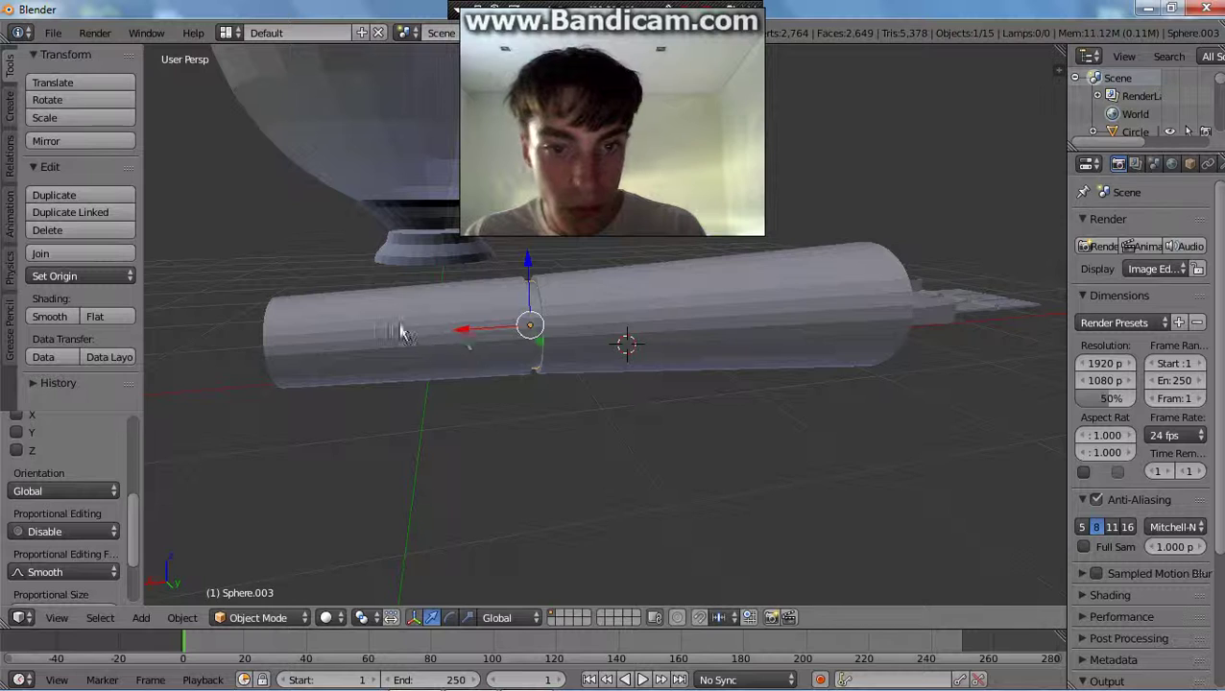
pyautogui.press('g')
pyautogui.click(307, 325)
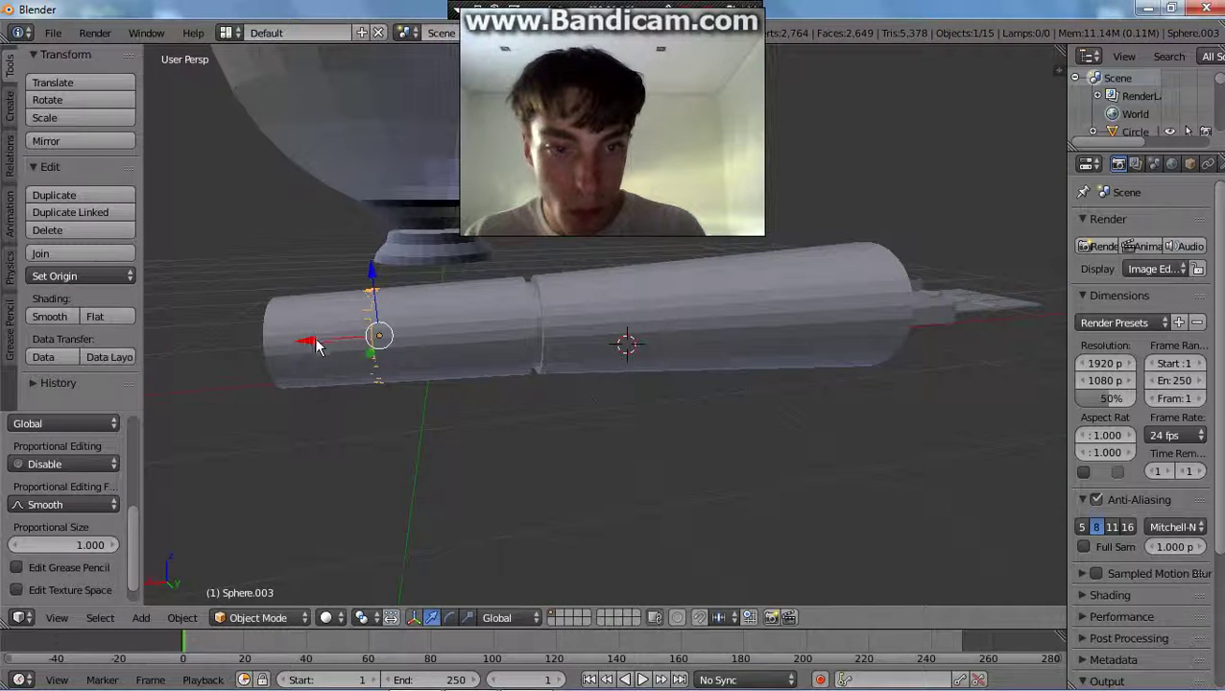
pyautogui.moveTo(316, 340); pyautogui.dragTo(197, 346)
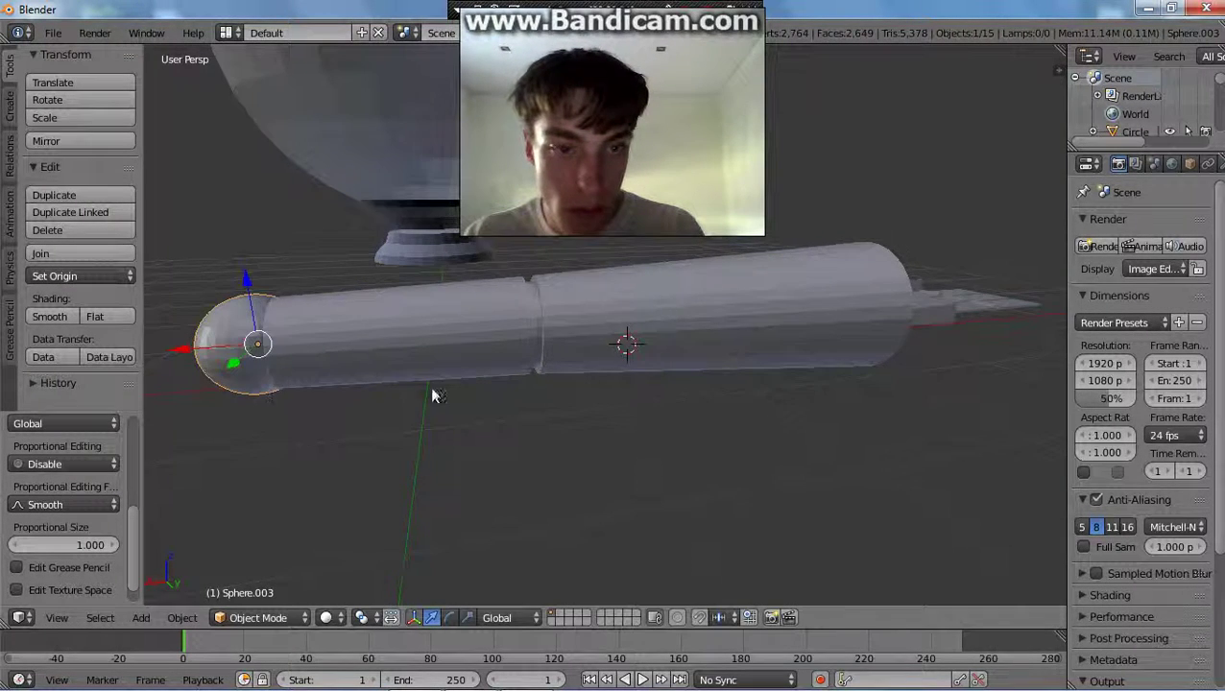
# Switch to the photo viewer to examine the shoulder and torso on the reference poster, and return to Blender.
pyautogui.moveTo(432, 396); pyautogui.dragTo(576, 403, button='middle')
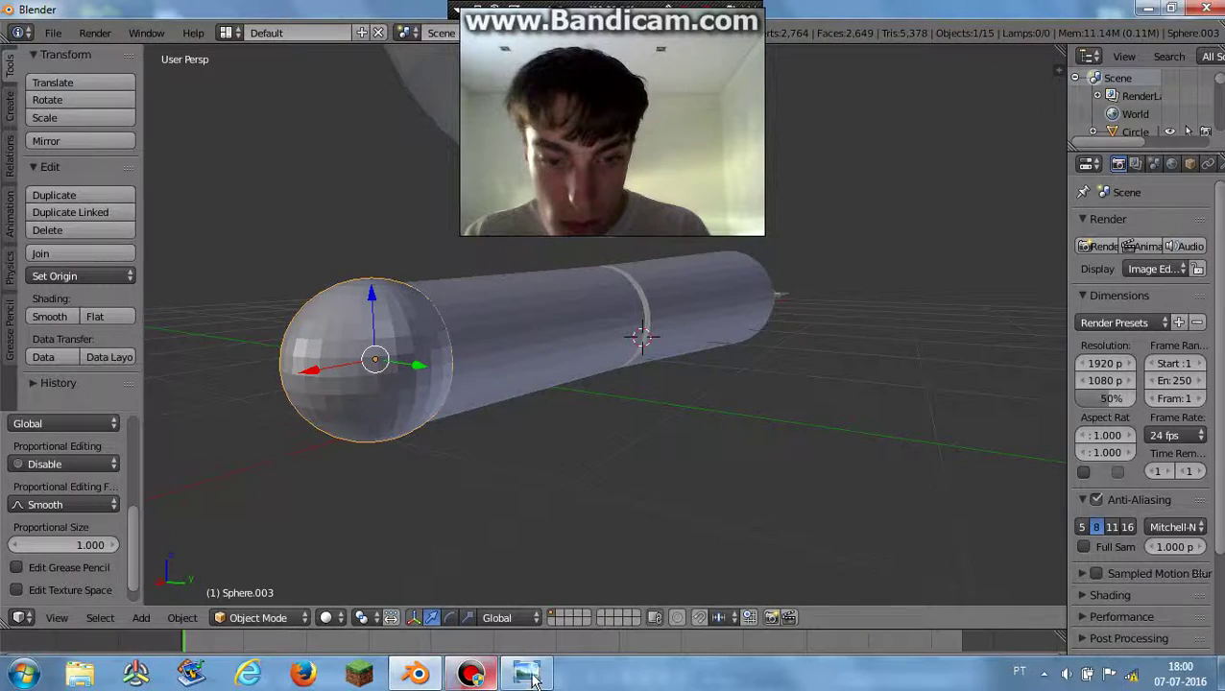
pyautogui.click(528, 675)
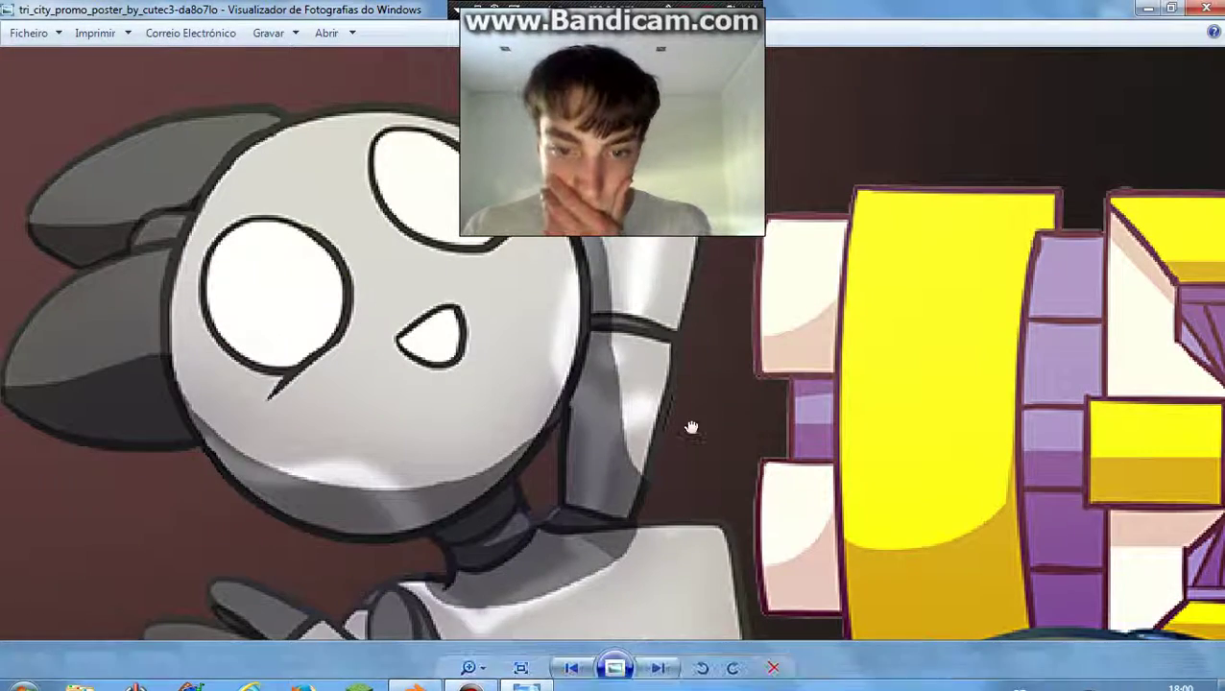
pyautogui.moveTo(692, 427); pyautogui.dragTo(689, 351)
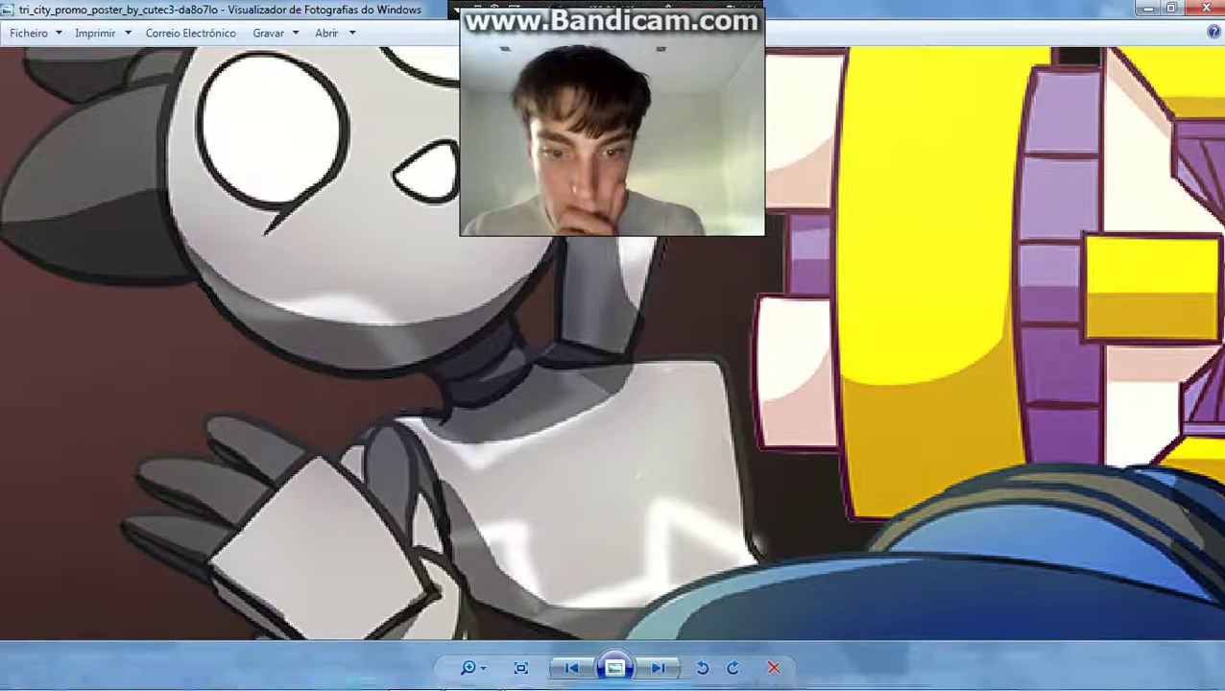
pyautogui.click(531, 679)
pyautogui.moveTo(560, 497); pyautogui.dragTo(541, 498, button='middle')
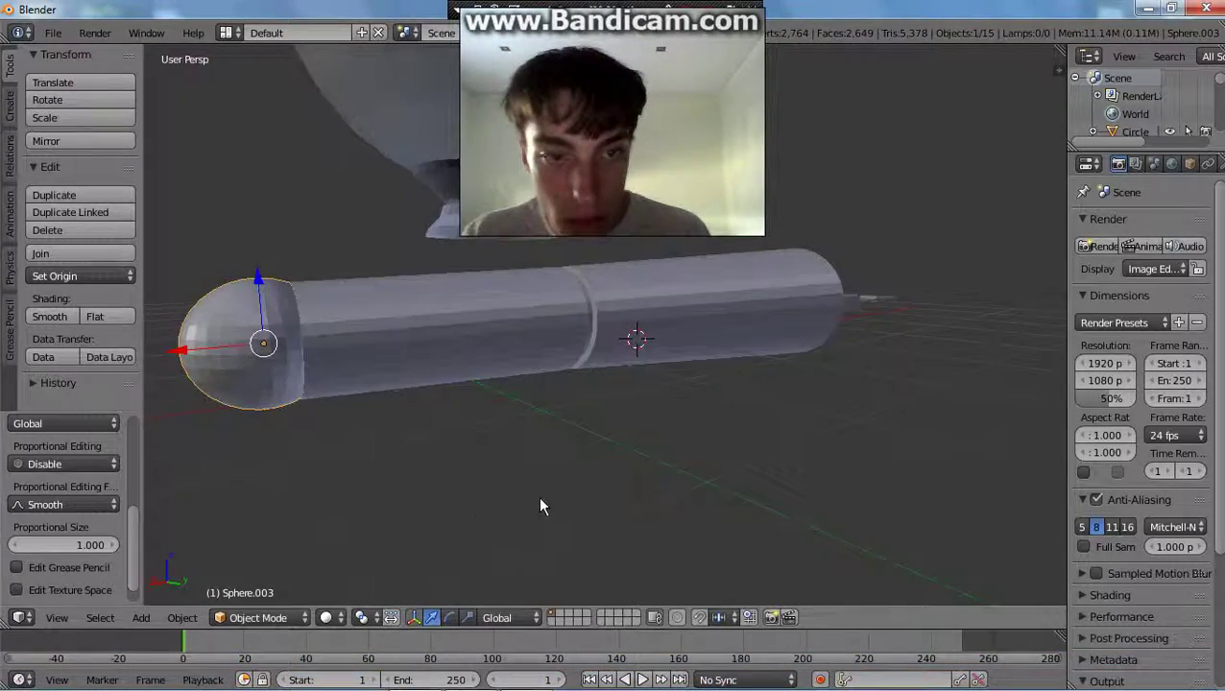
# Nudge the shoulder sphere slightly outward along X and scale it up by about 1.085.
pyautogui.scroll(3, 474, 515)
pyautogui.moveTo(415, 498); pyautogui.dragTo(709, 437, button='middle')
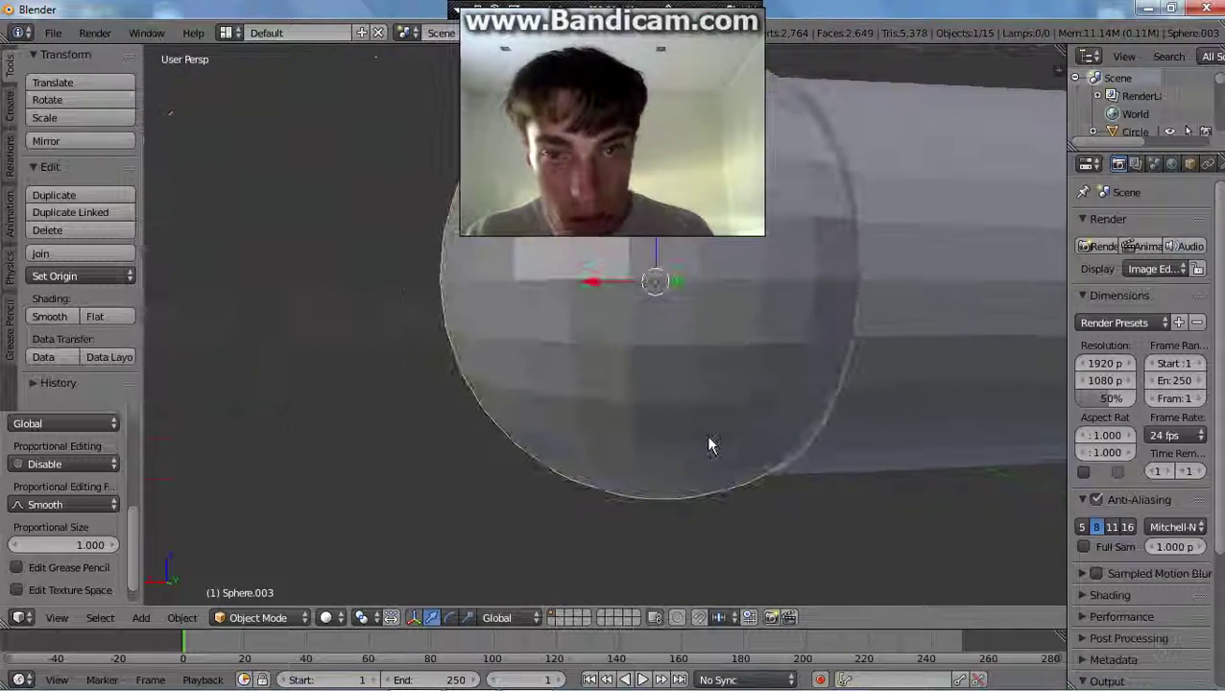
pyautogui.moveTo(592, 279); pyautogui.dragTo(589, 280)
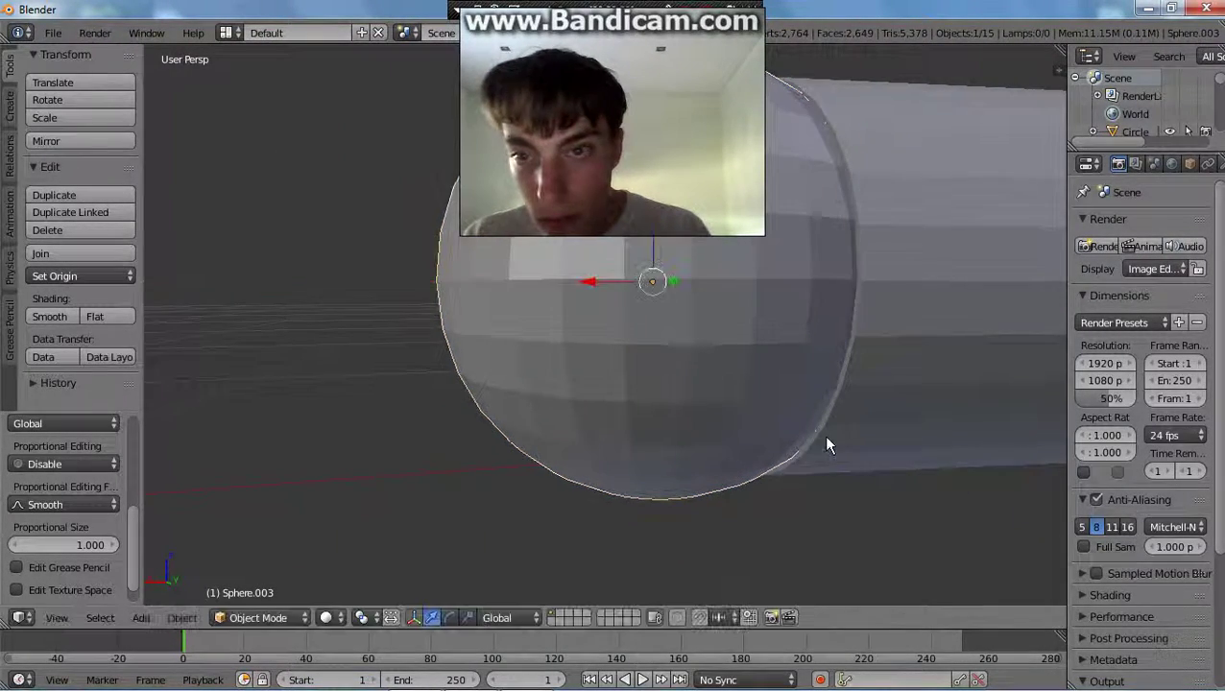
pyautogui.moveTo(828, 444)
pyautogui.mouseDown(button='middle')
pyautogui.moveTo(788, 437)
pyautogui.moveTo(828, 450)
pyautogui.mouseUp(button='middle')
pyautogui.press('s')
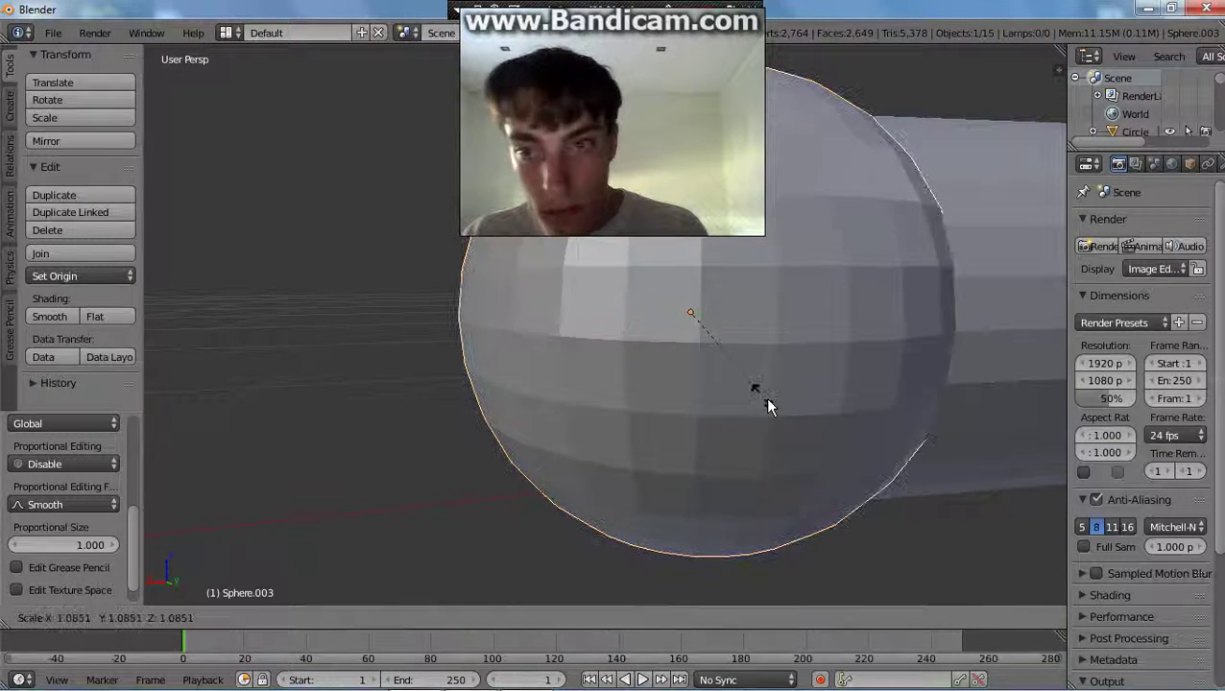